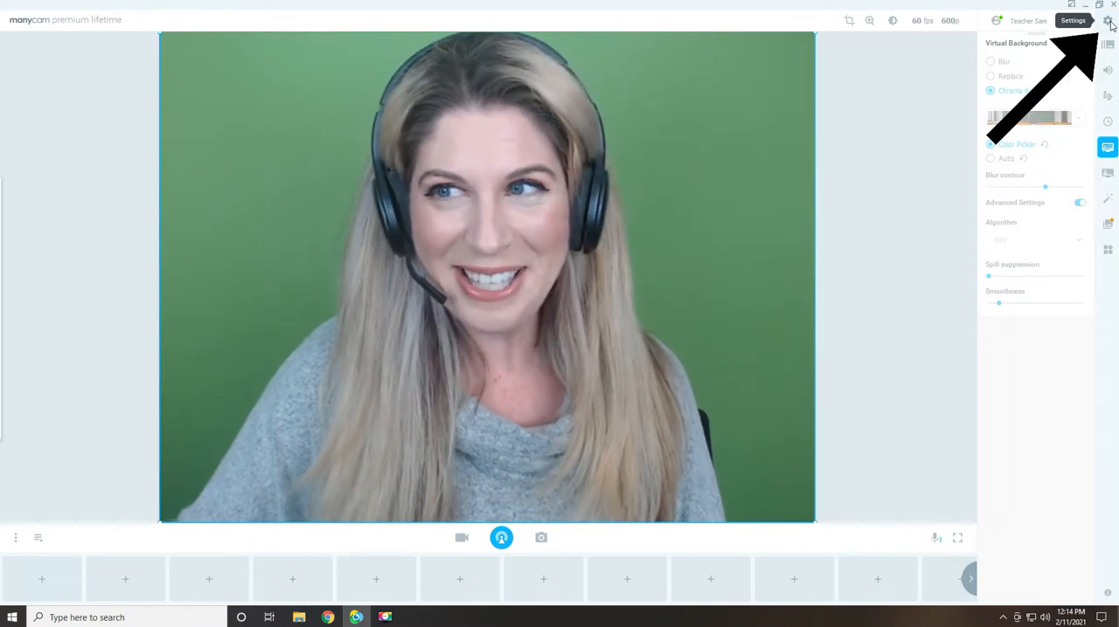
Open the application settings to view the general options, and close them again
click(1108, 21)
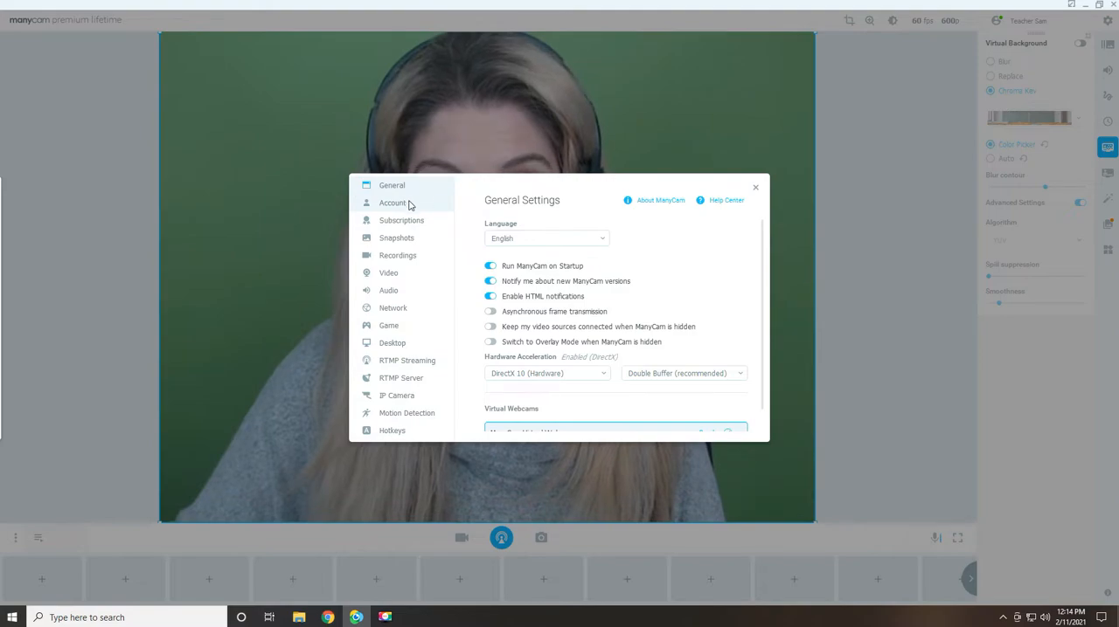
click(755, 187)
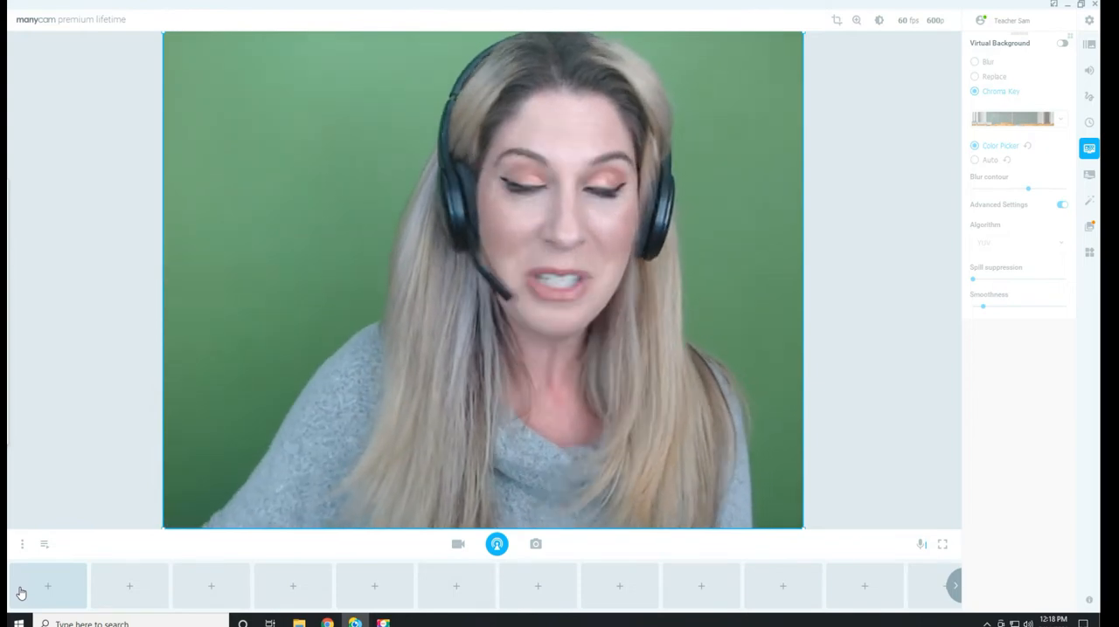
Add the HD Pro Webcam C920 as the source of the first video preset and switch the live view to it
click(27, 592)
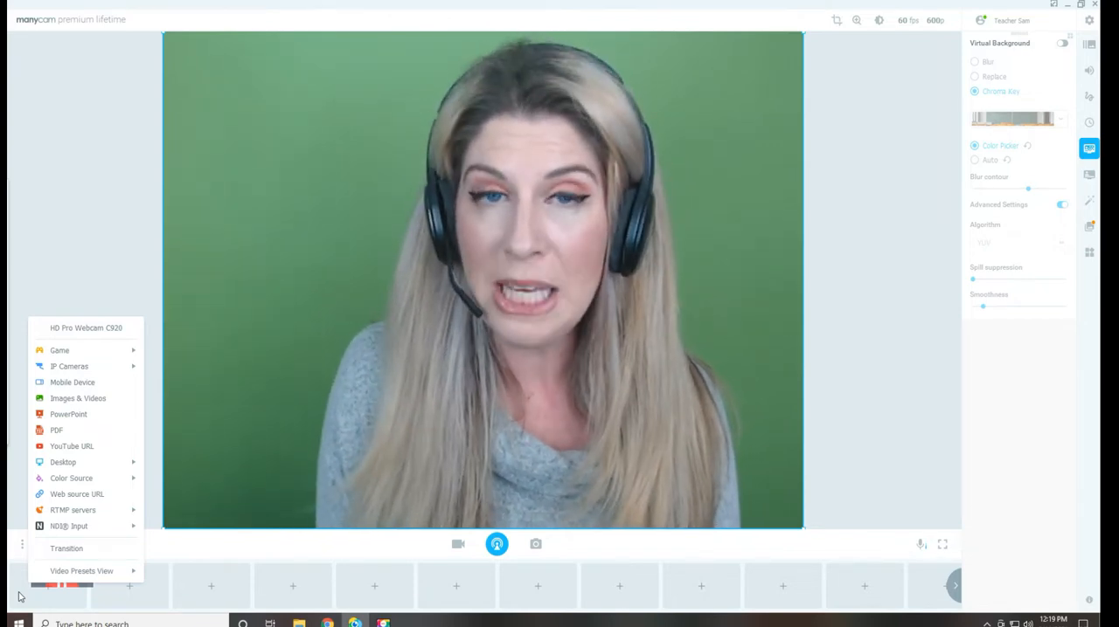
click(104, 330)
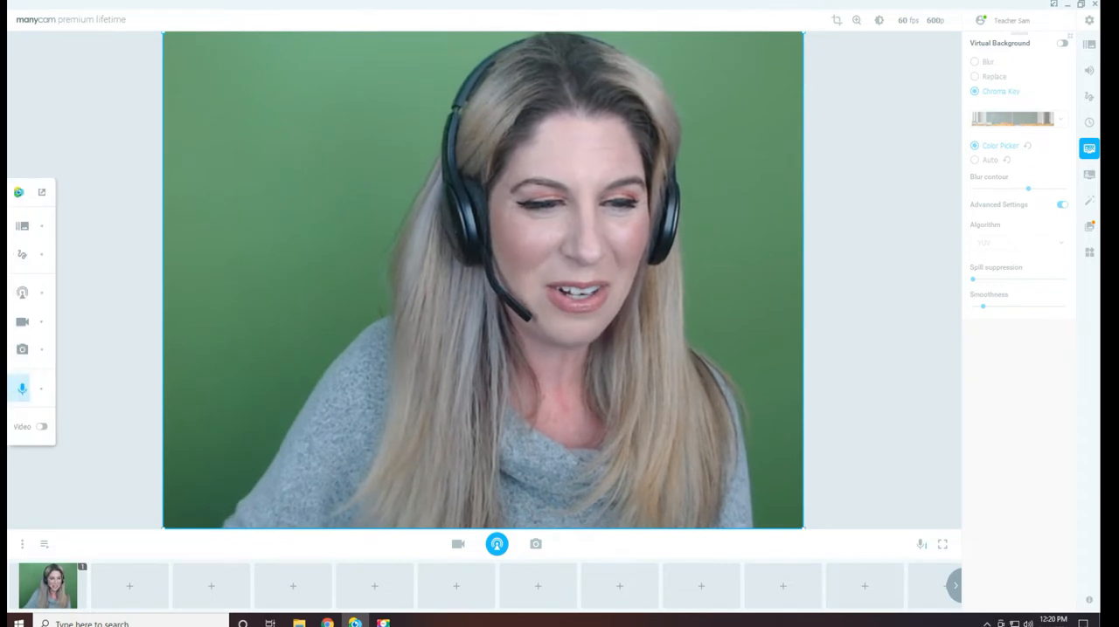
click(29, 588)
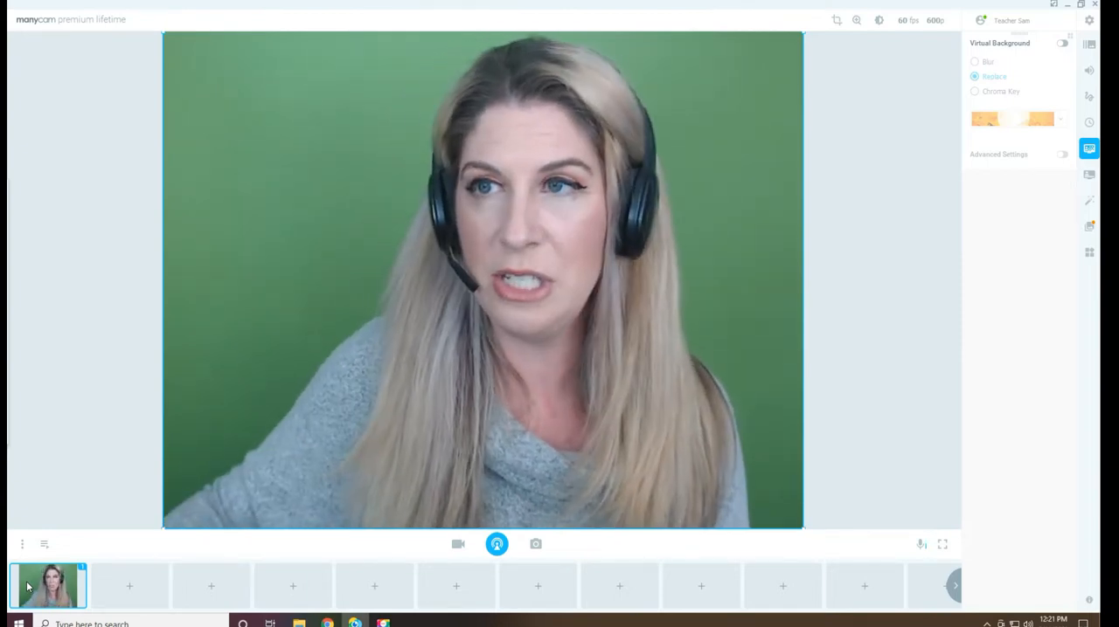
Check the virtual webcams listed at the end of the general settings, and close the settings
click(1089, 22)
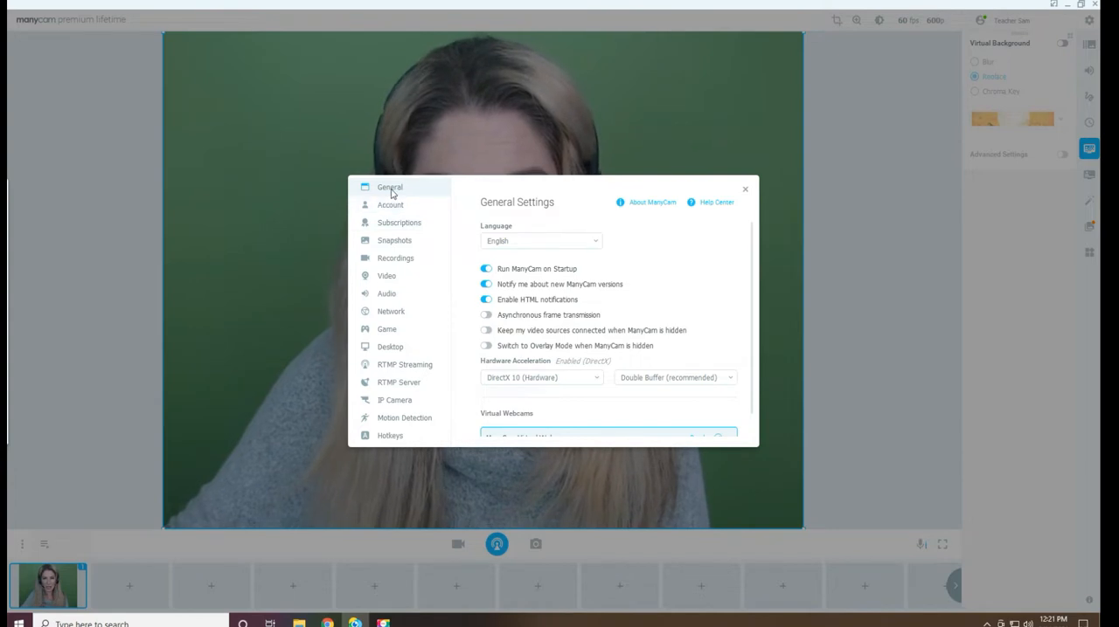
scroll(589, 265, down, 1)
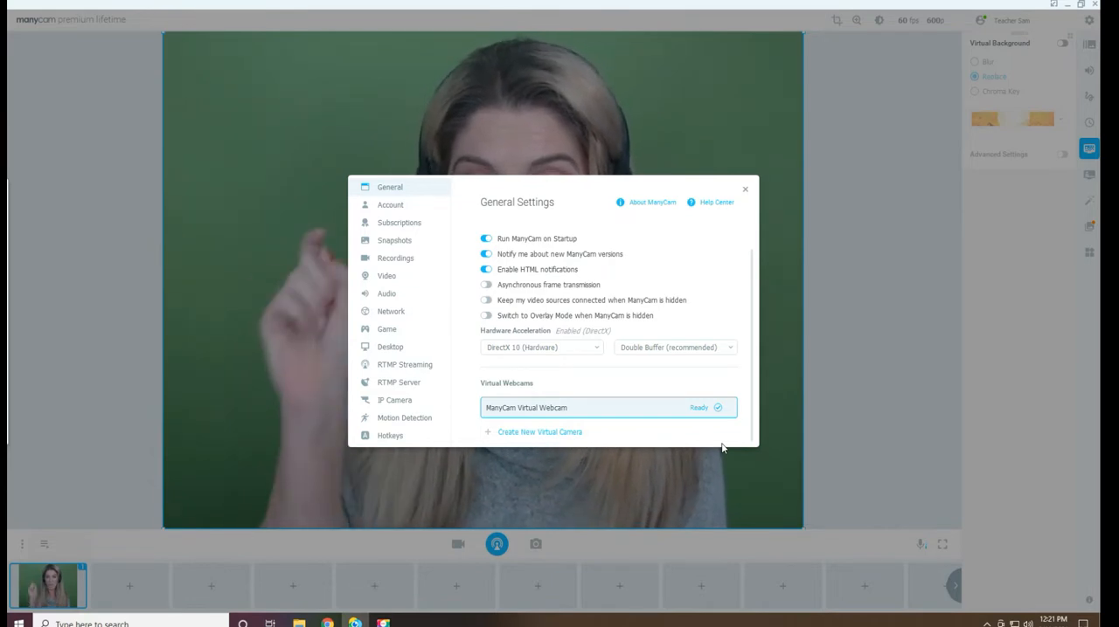
click(745, 189)
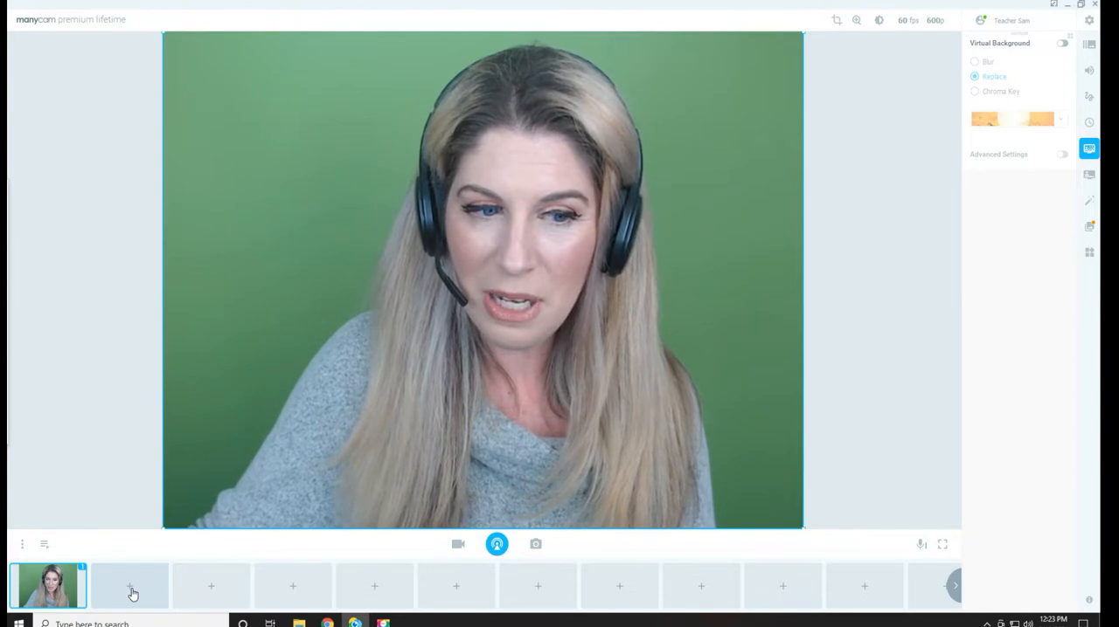
Add a Teal color source to the second video preset and switch the live view to it
click(131, 593)
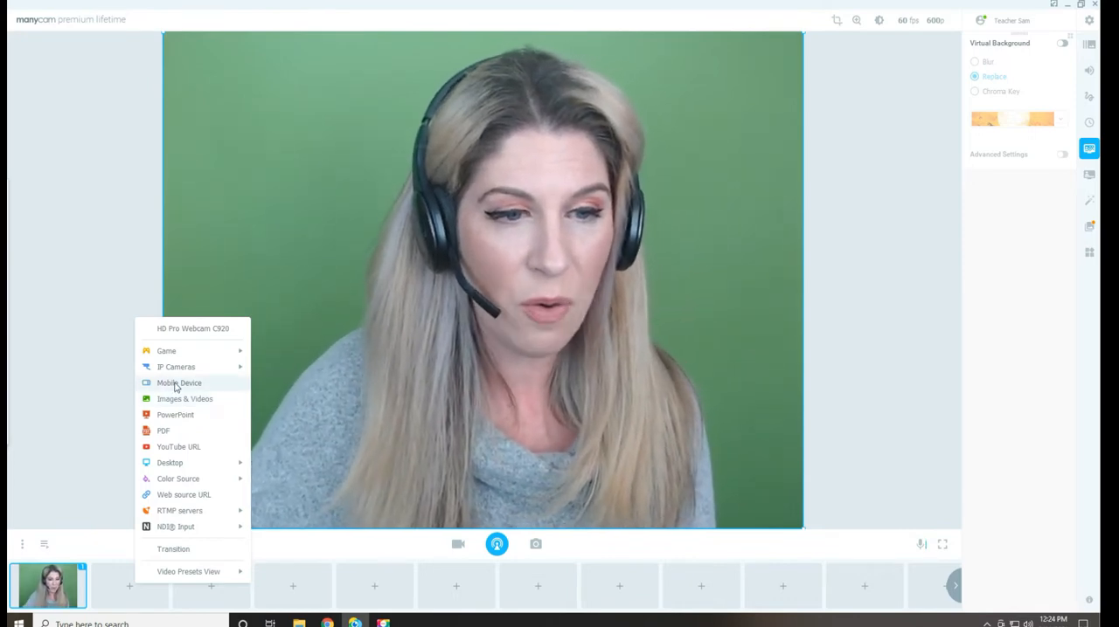
mouse_move(197, 487)
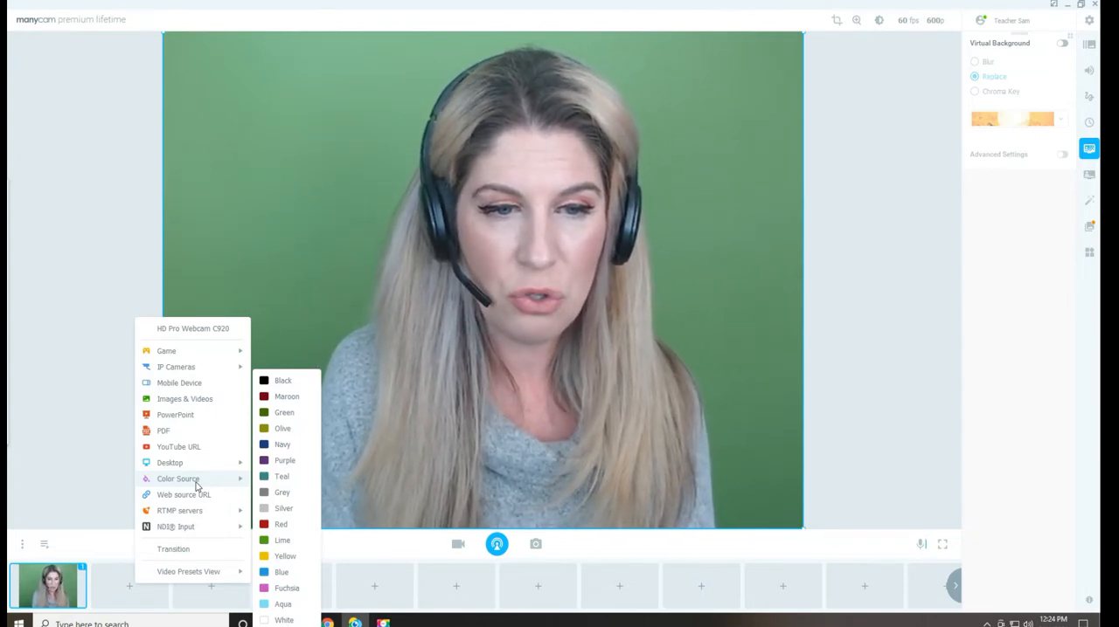
click(276, 476)
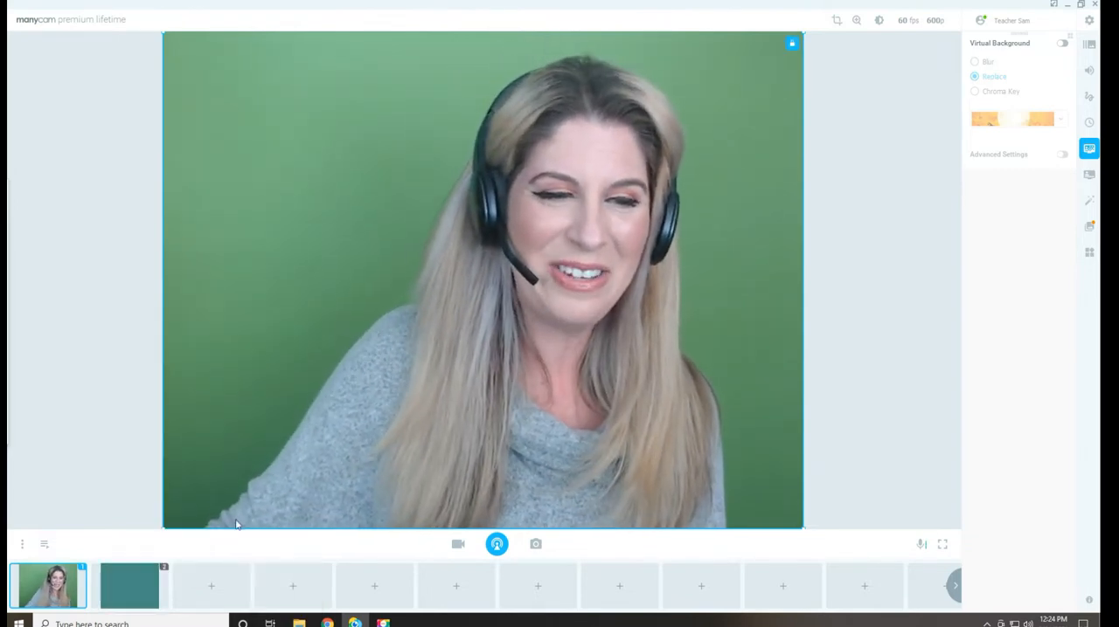
mouse_move(146, 592)
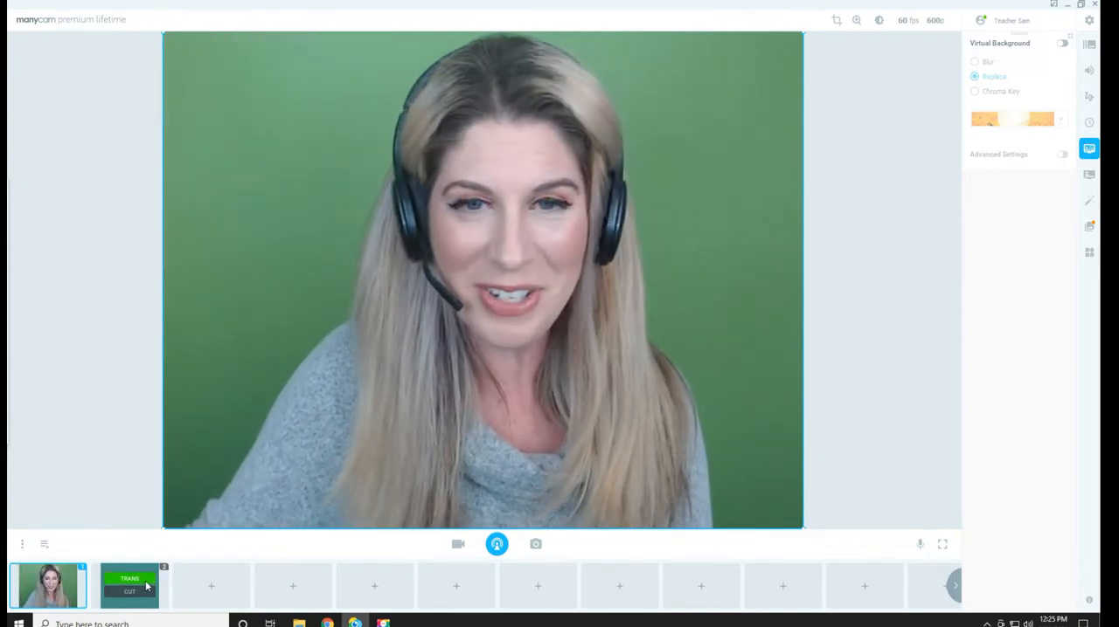
click(147, 588)
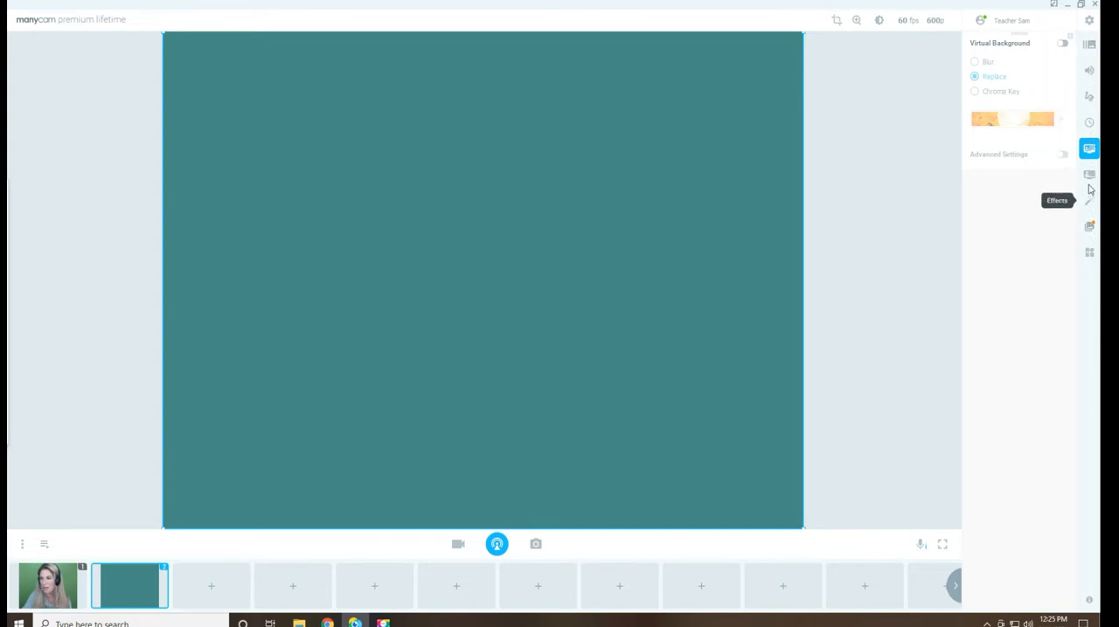
Turn on the text overlay for the teal preset and move its text box up to the middle of the frame
click(1089, 99)
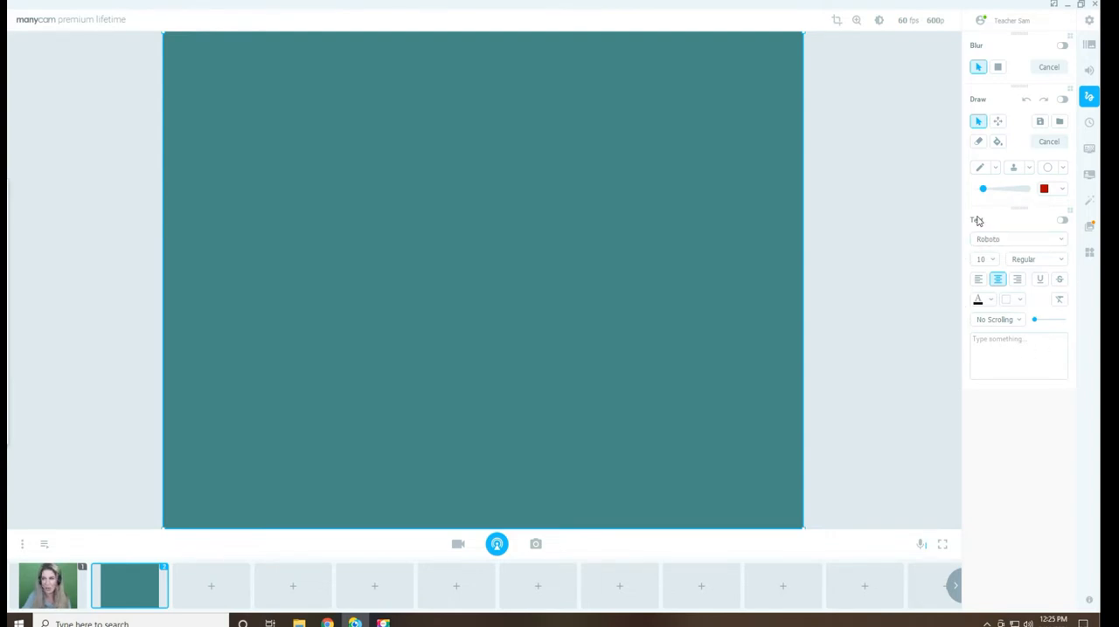
click(1061, 221)
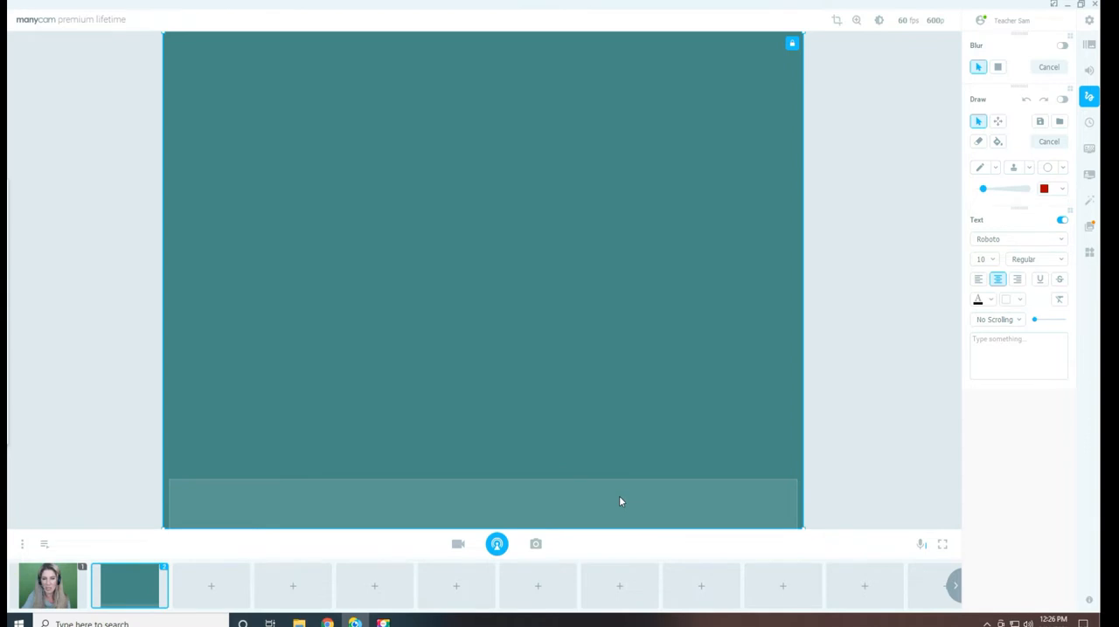
drag(614, 498, 594, 372)
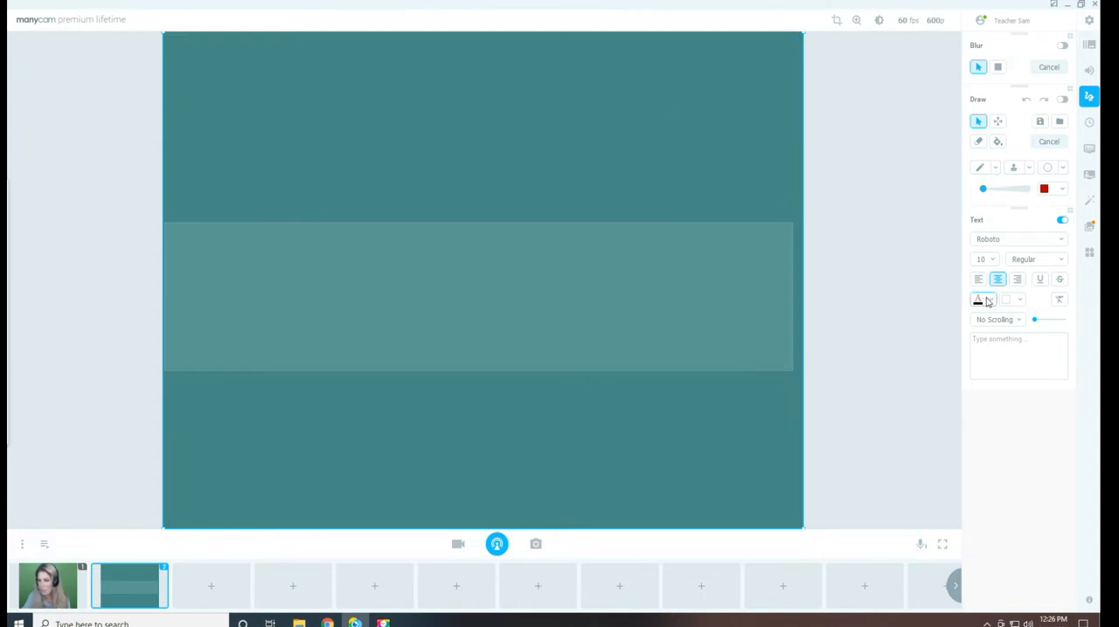
Set the overlay text's font size to 24 and its color to white (#ffffff)
click(992, 260)
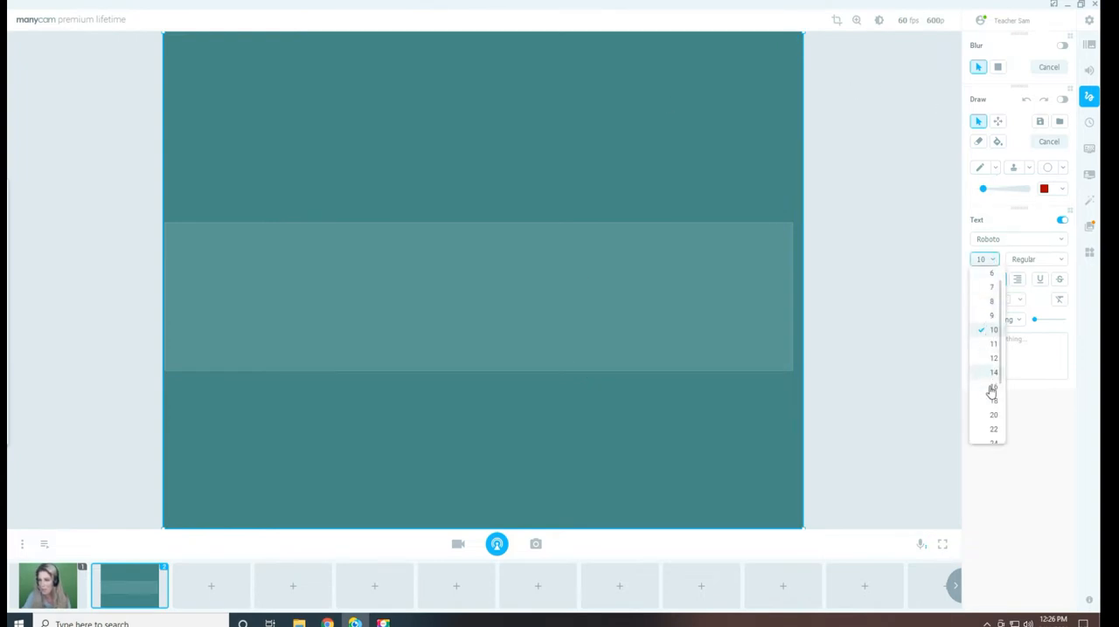
scroll(993, 434, down, 2)
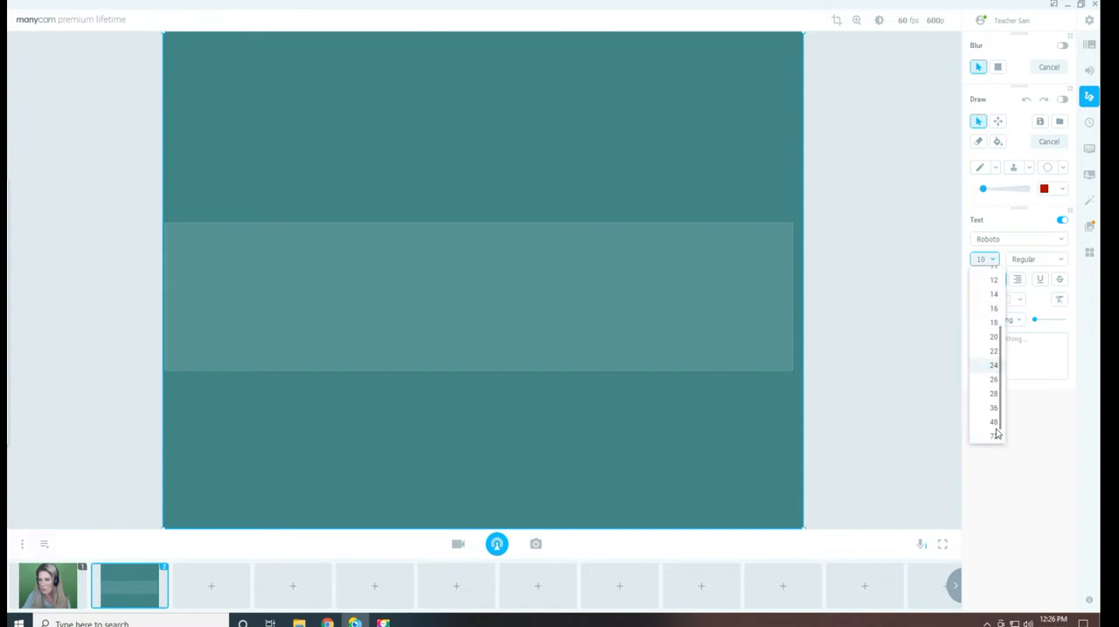
click(992, 365)
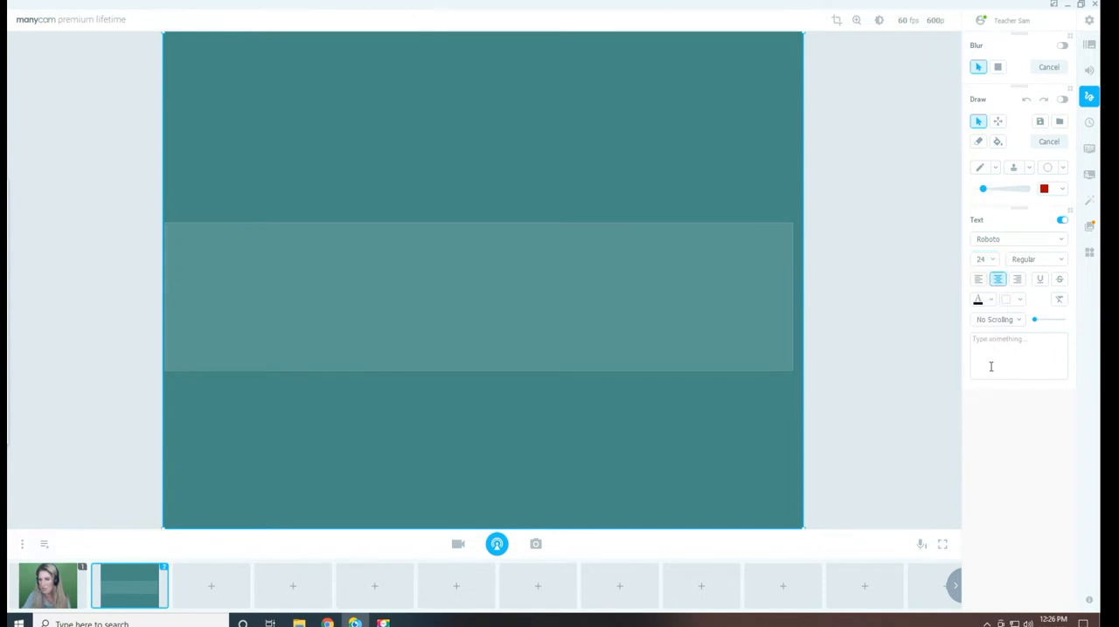
click(989, 300)
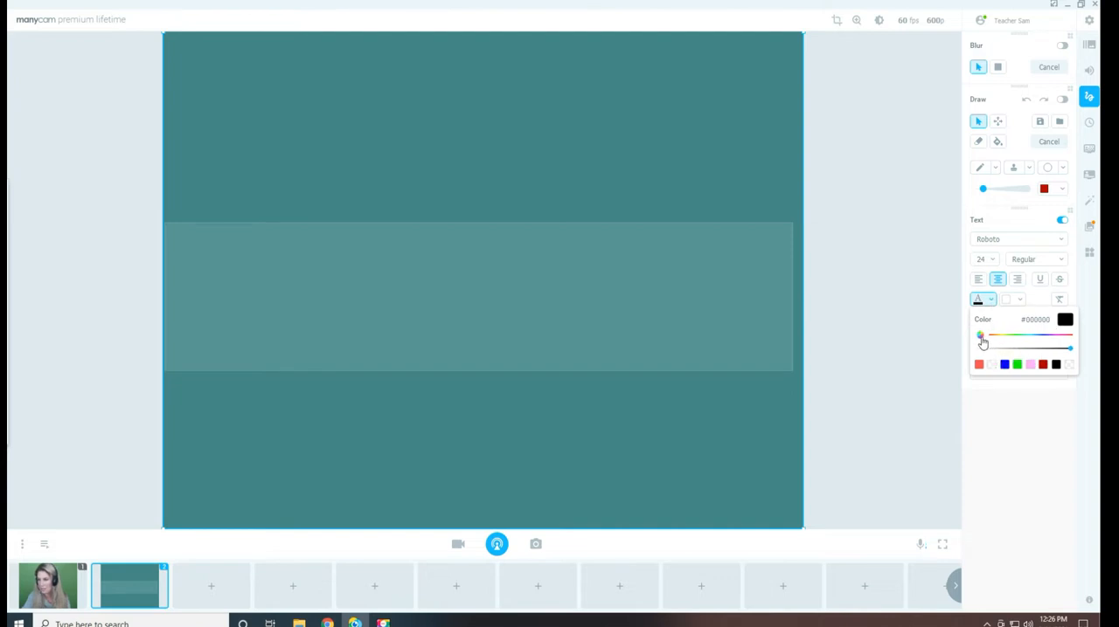
click(980, 338)
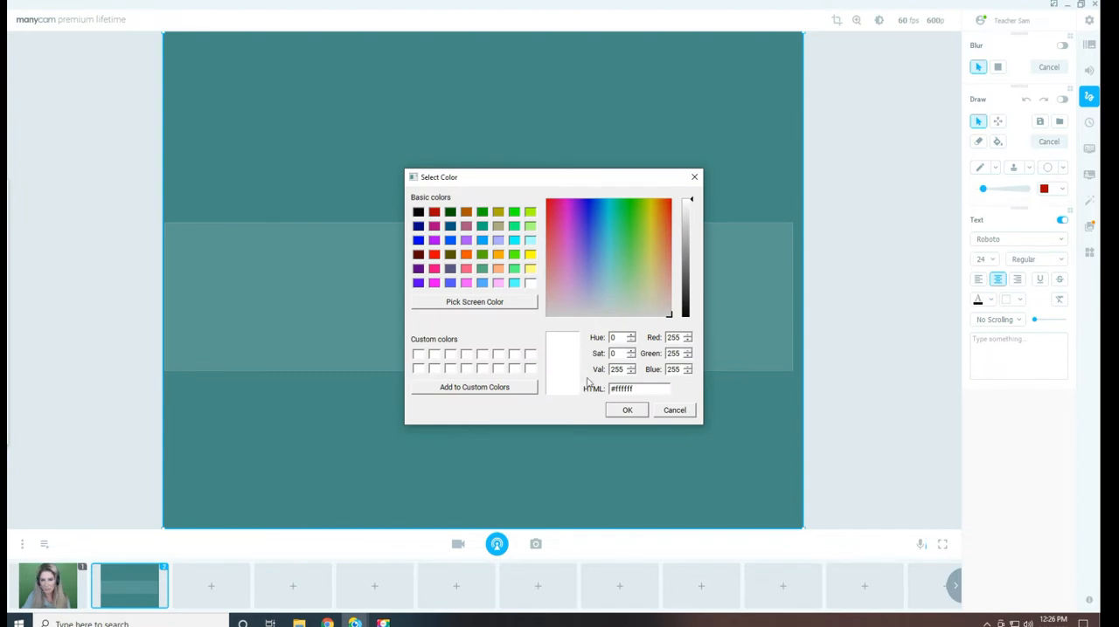
click(626, 411)
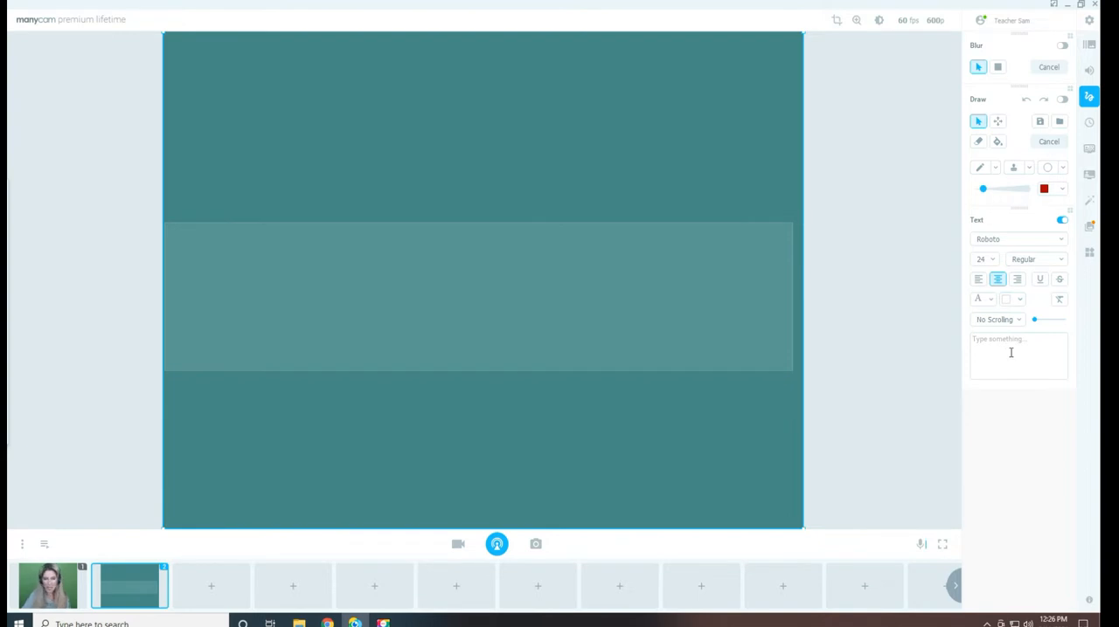
Enter a "Welcome to Teacher" message as the overlay text, followed by the teacher's first name in possessive form and "Classroom"
text(Welcome to Teacher)
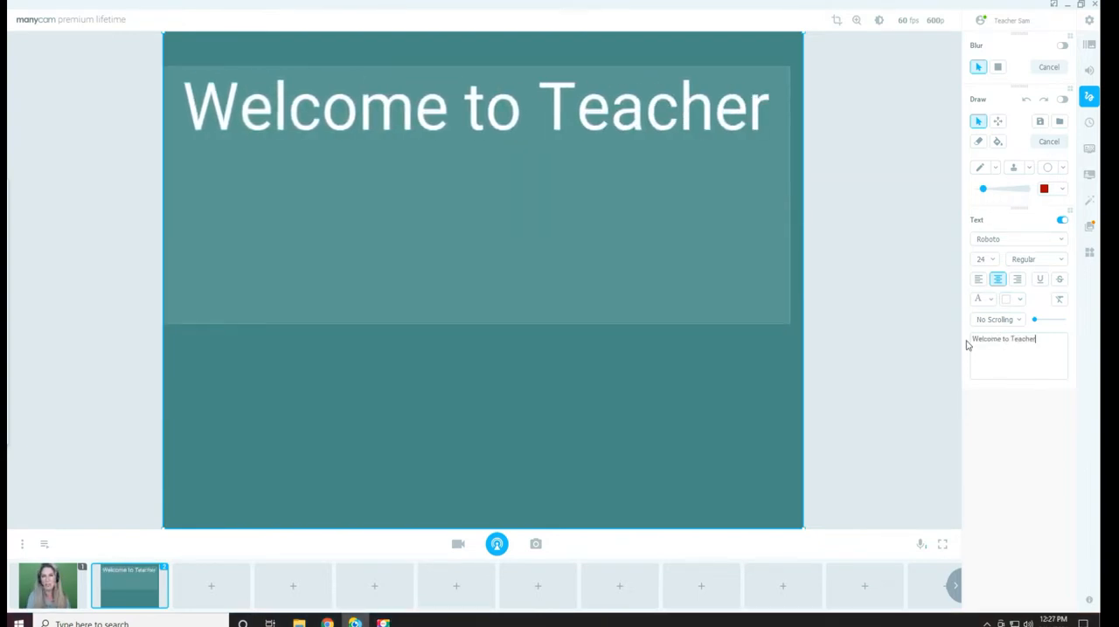
text( Samantha's)
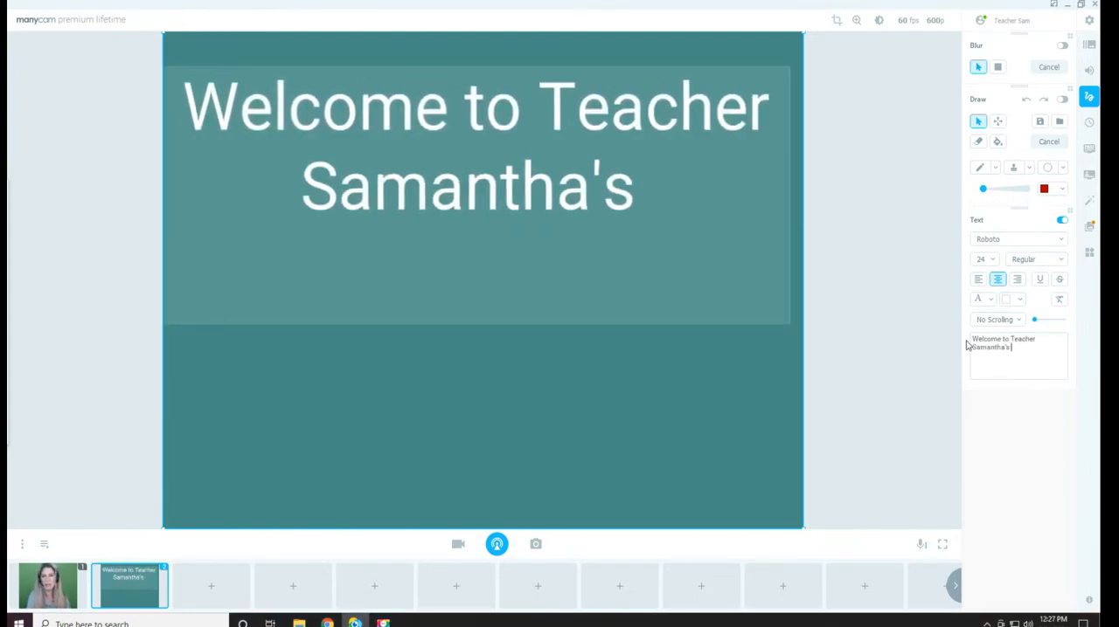
text( Classroom)
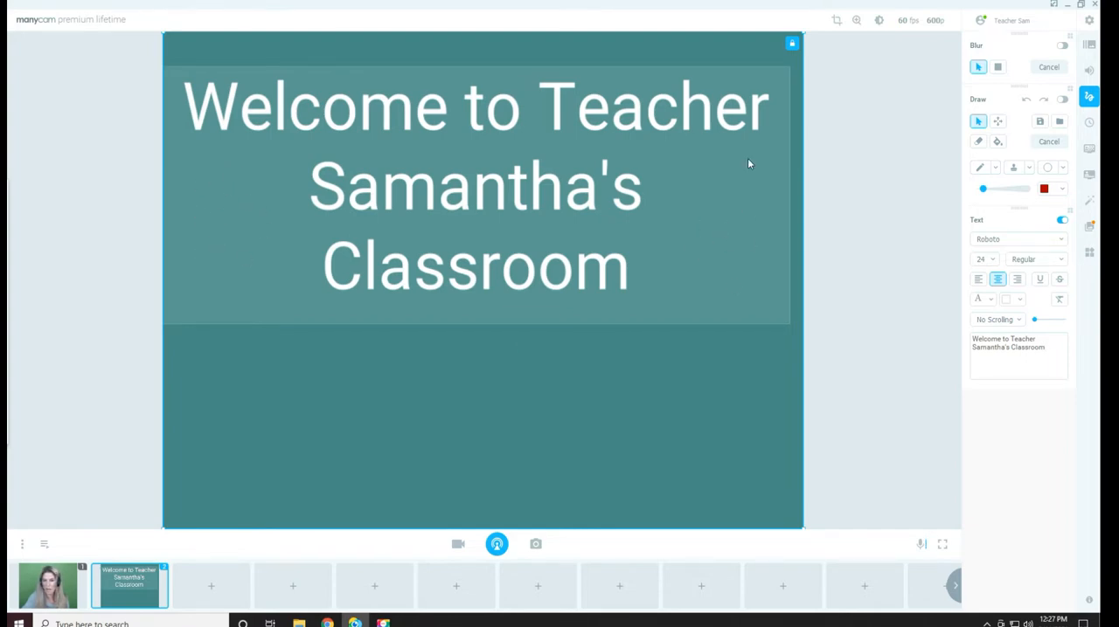
Open the background color choices for the overlay text
click(1014, 300)
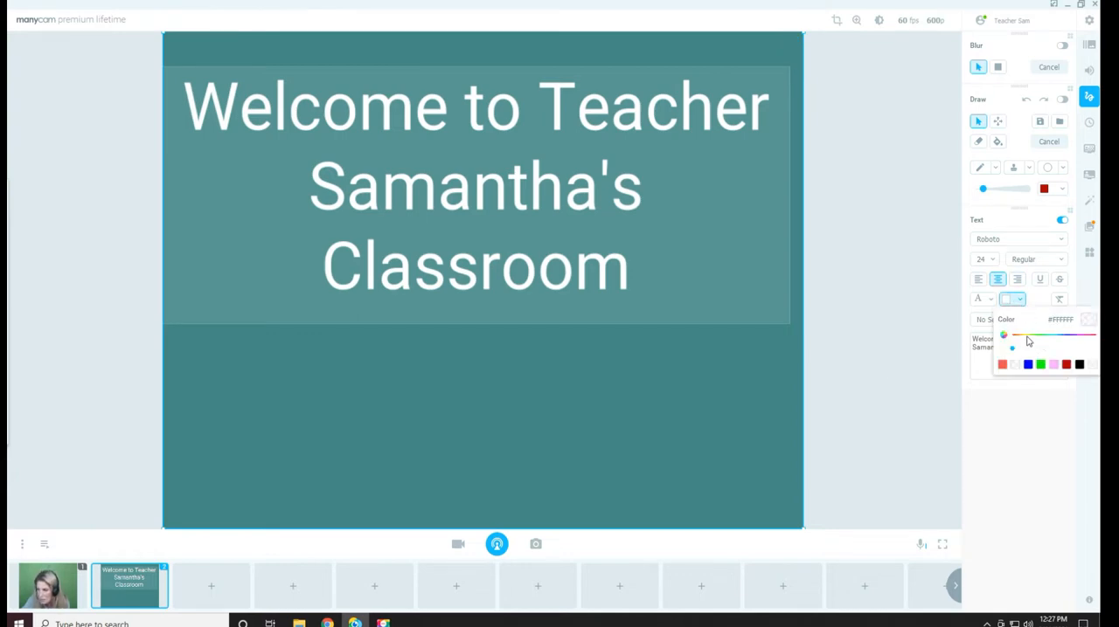
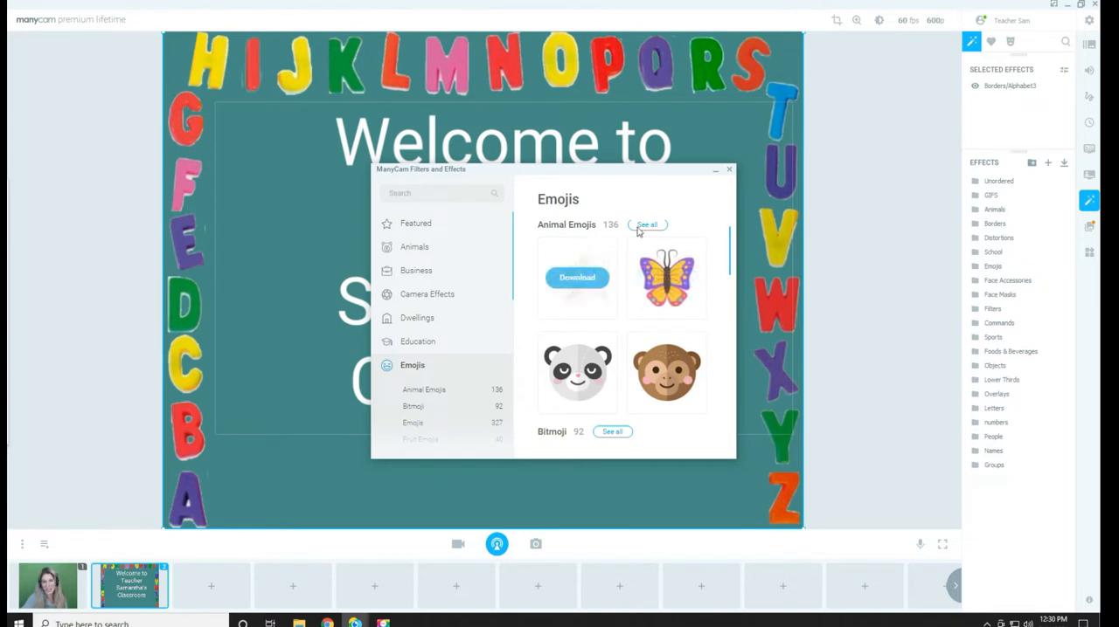
Download the Panda Emoji from the Animal Emojis collection and move it up beside the left edge of the welcome text
click(645, 225)
scroll(647, 264, down, 5)
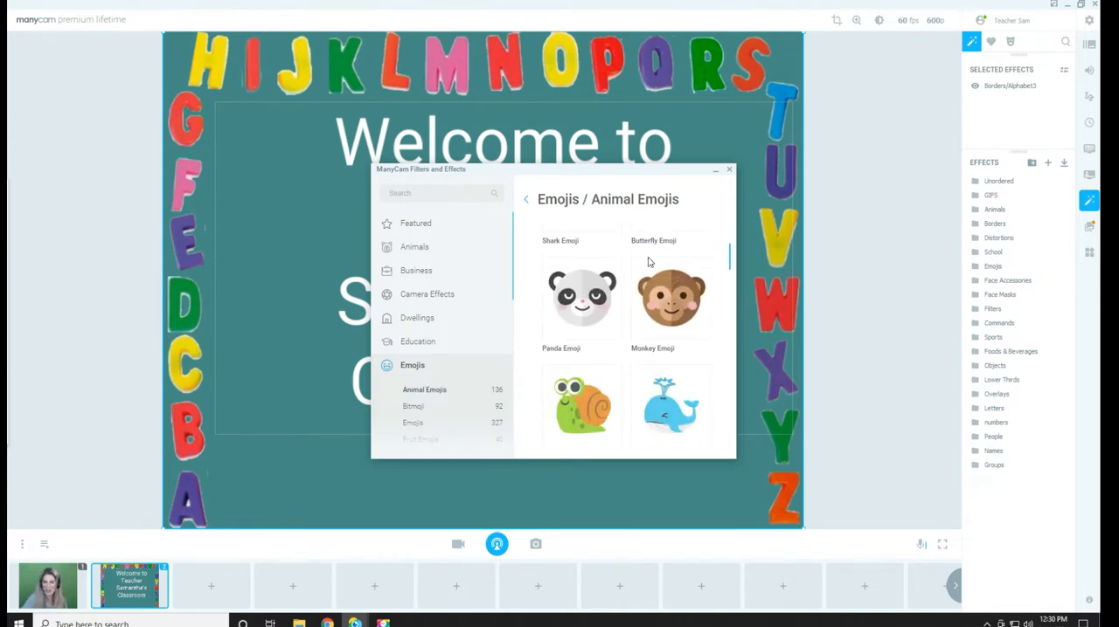
scroll(647, 264, up, 2)
scroll(647, 263, up, 1)
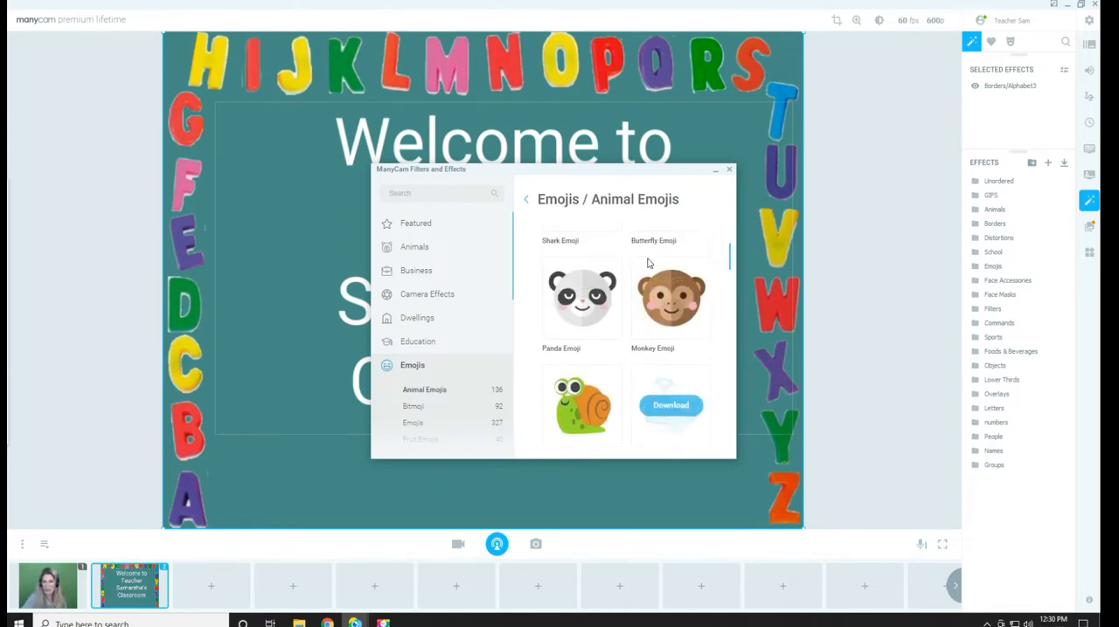
click(571, 301)
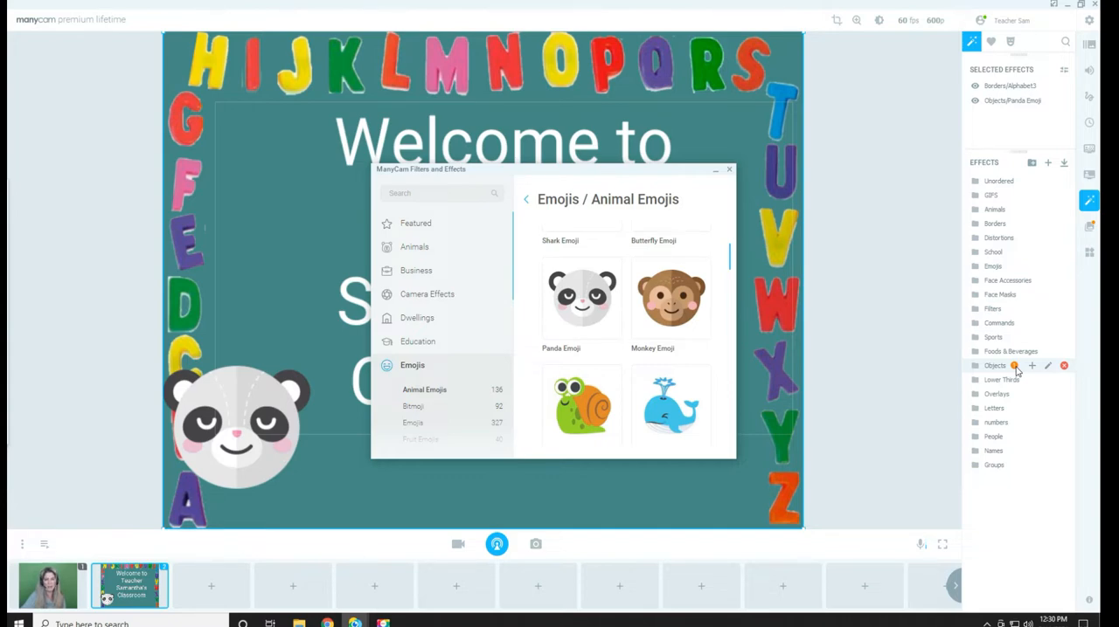
click(716, 172)
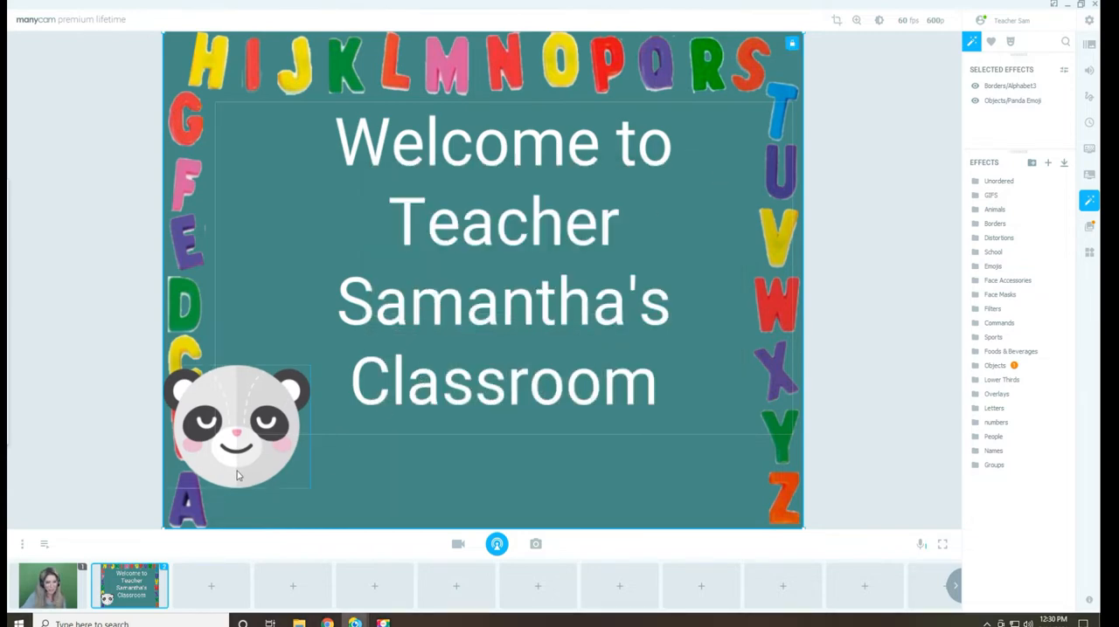
drag(237, 471, 291, 274)
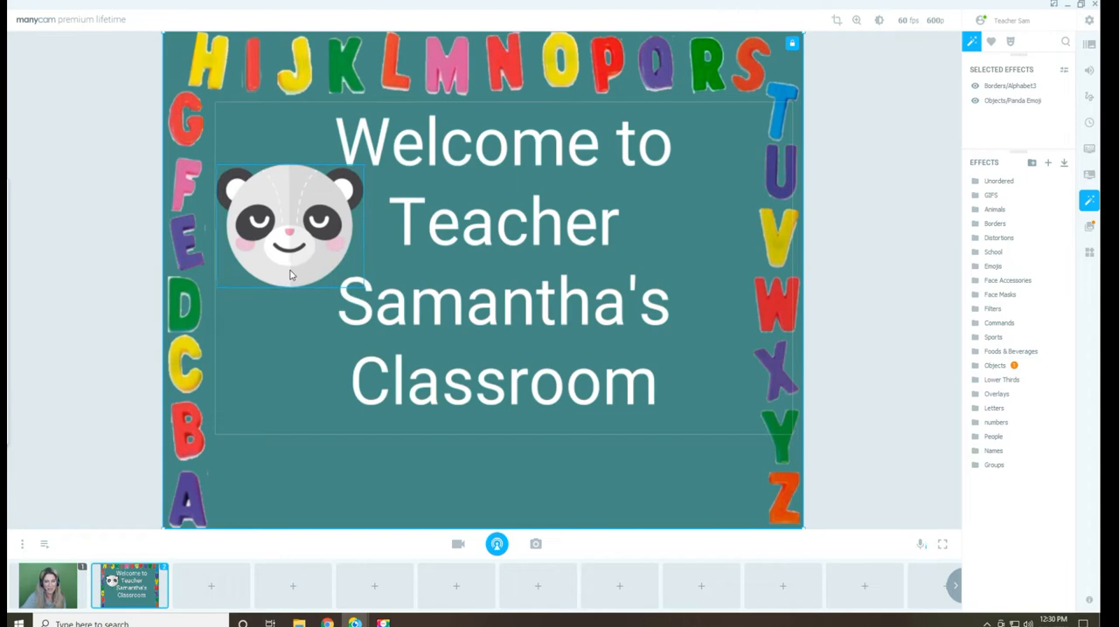
click(387, 479)
Restore the window to a smaller size and add the teacher's portrait image from the desktop to the welcome preset as an effect
click(1081, 5)
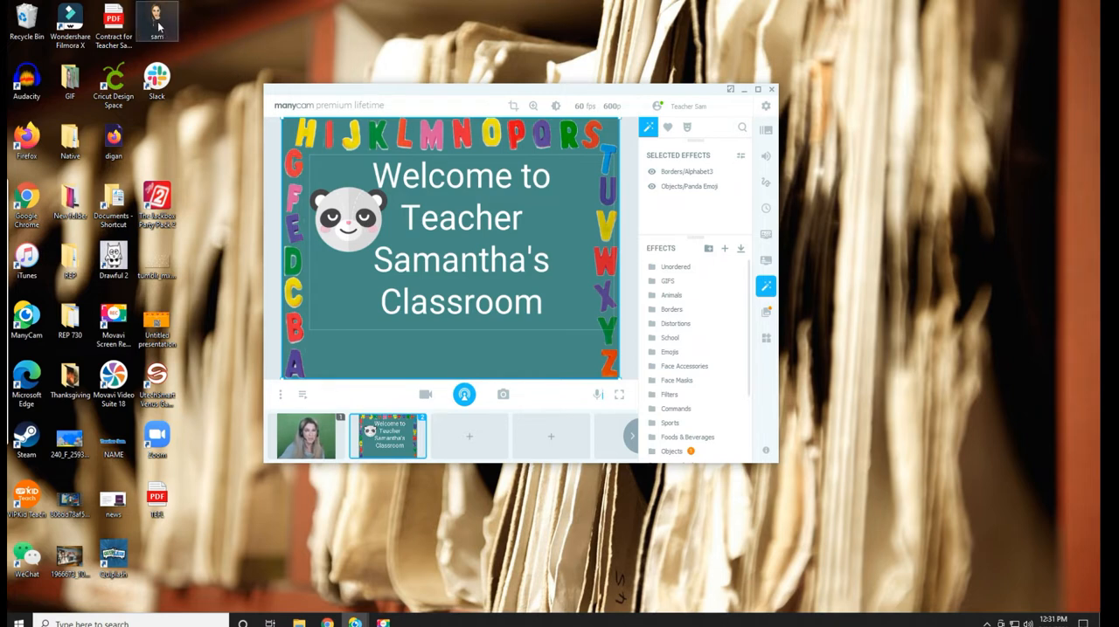
drag(159, 28, 347, 323)
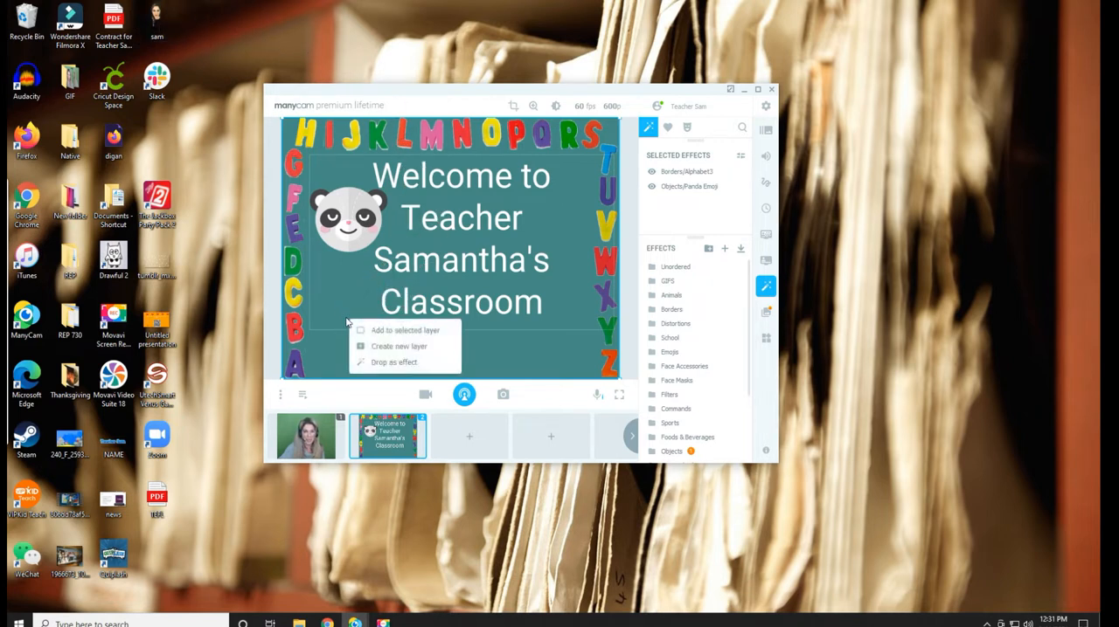
click(395, 362)
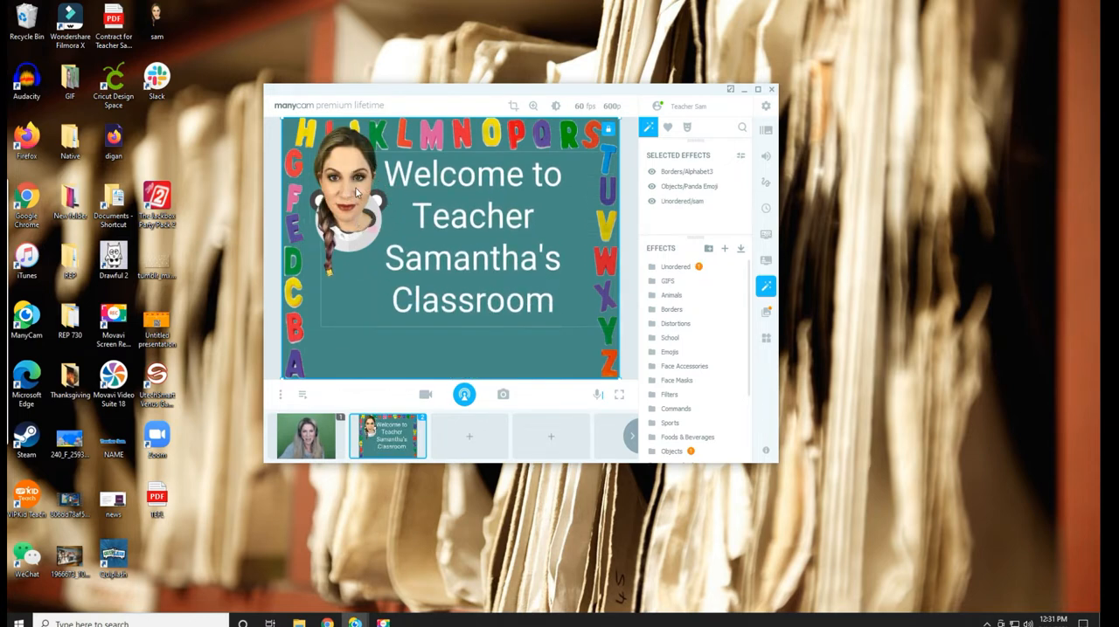
Shrink the portrait and place it at the right of the welcome text, adjust the text position, and maximize the window
drag(355, 169, 335, 257)
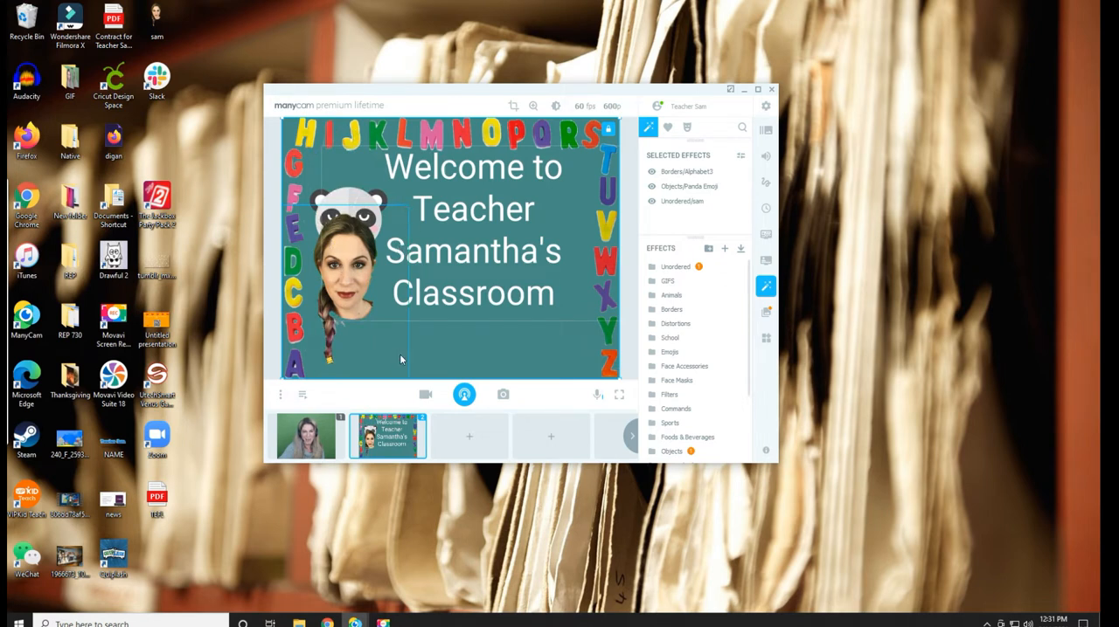
drag(403, 372, 546, 339)
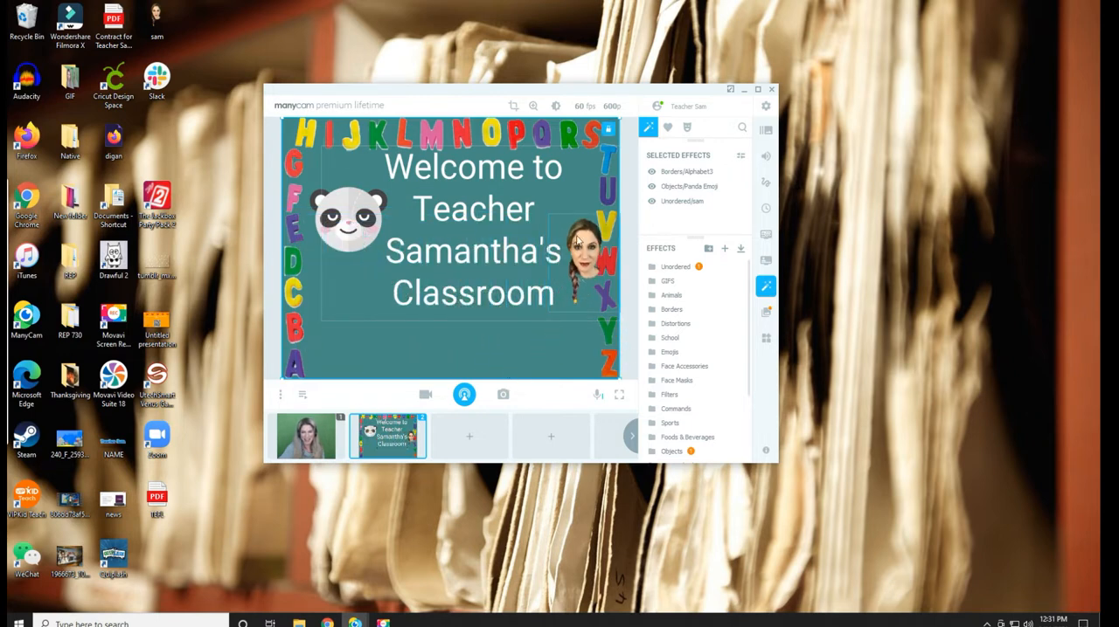
click(548, 358)
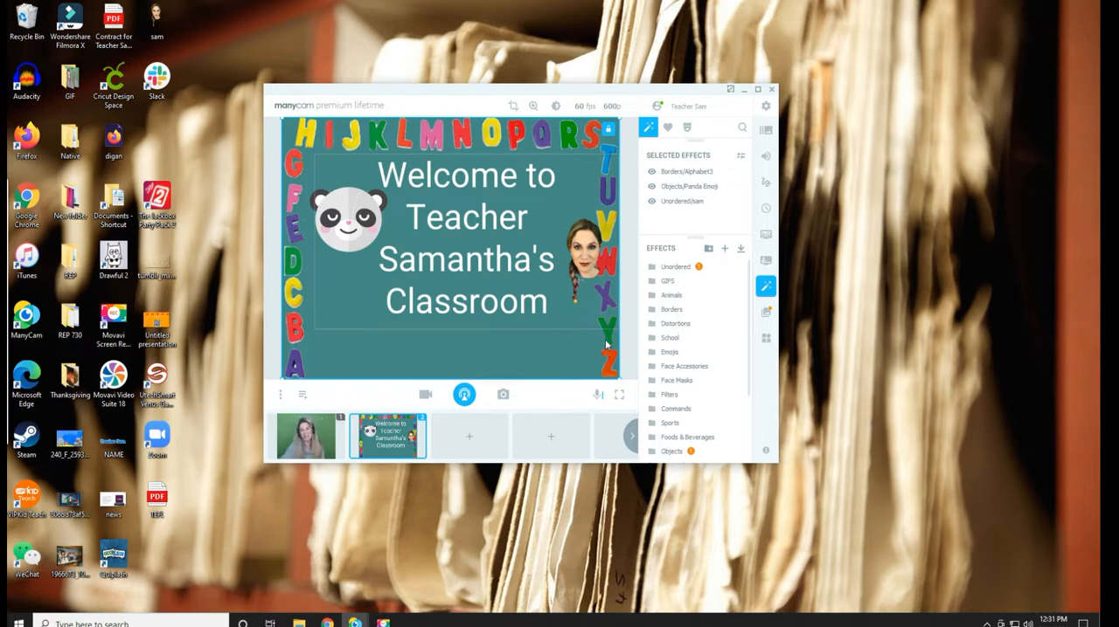
click(759, 90)
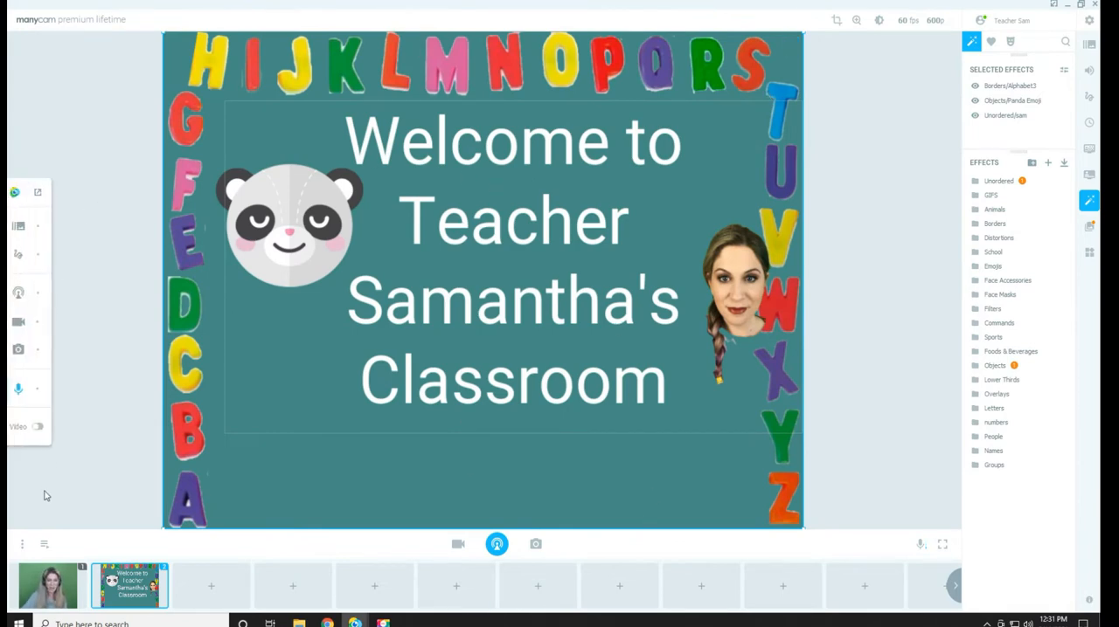
Switch the live output back and forth between the webcam and welcome presets, ending on the webcam preset
mouse_move(29, 587)
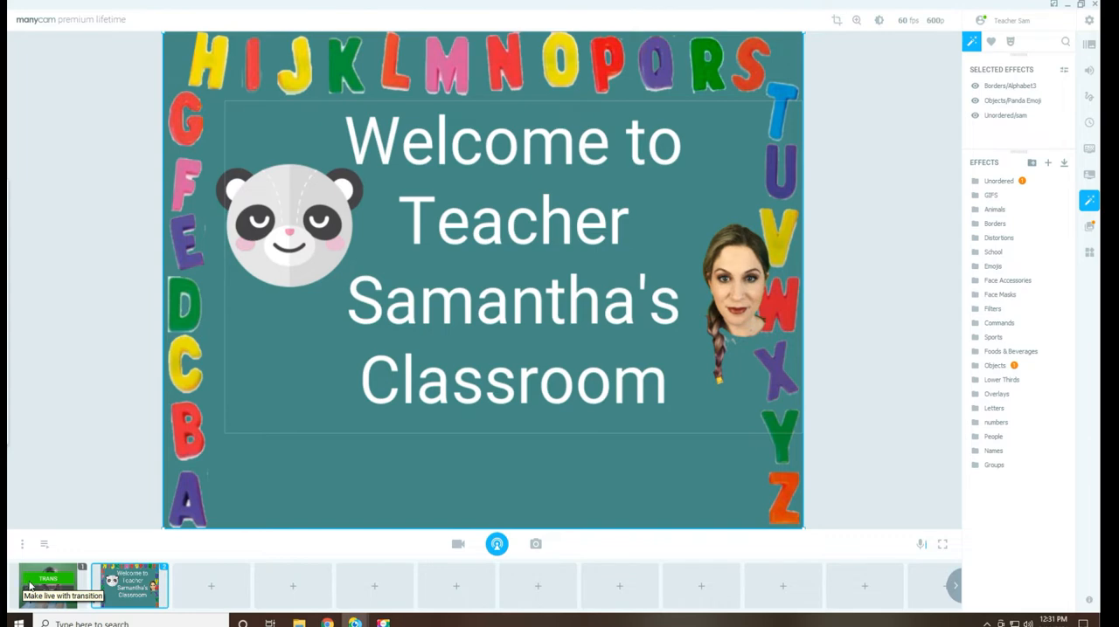
click(27, 588)
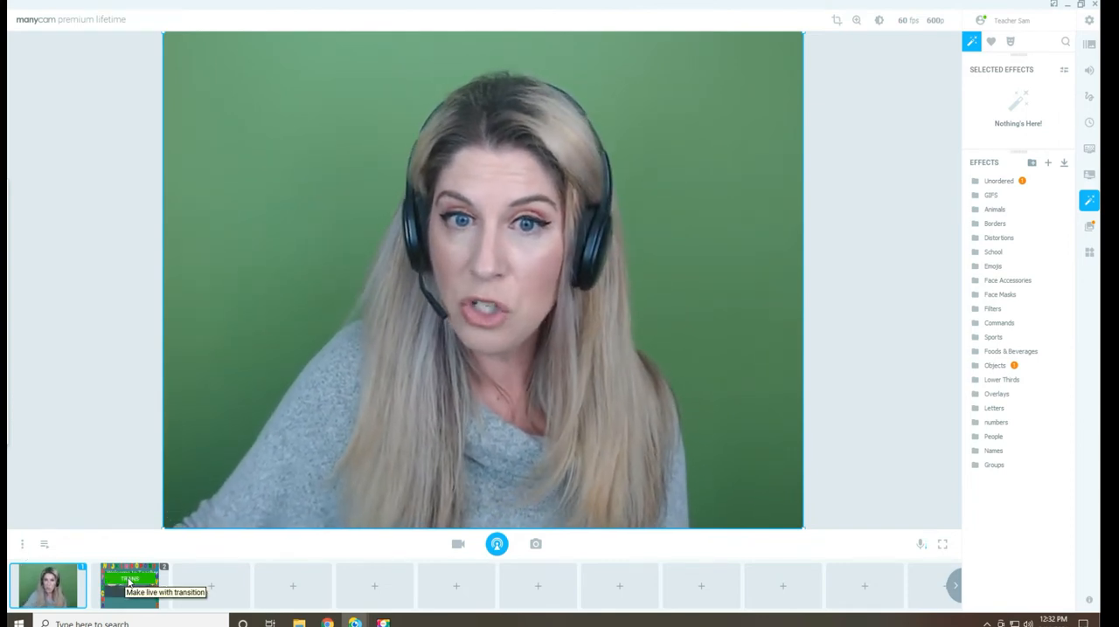
click(128, 581)
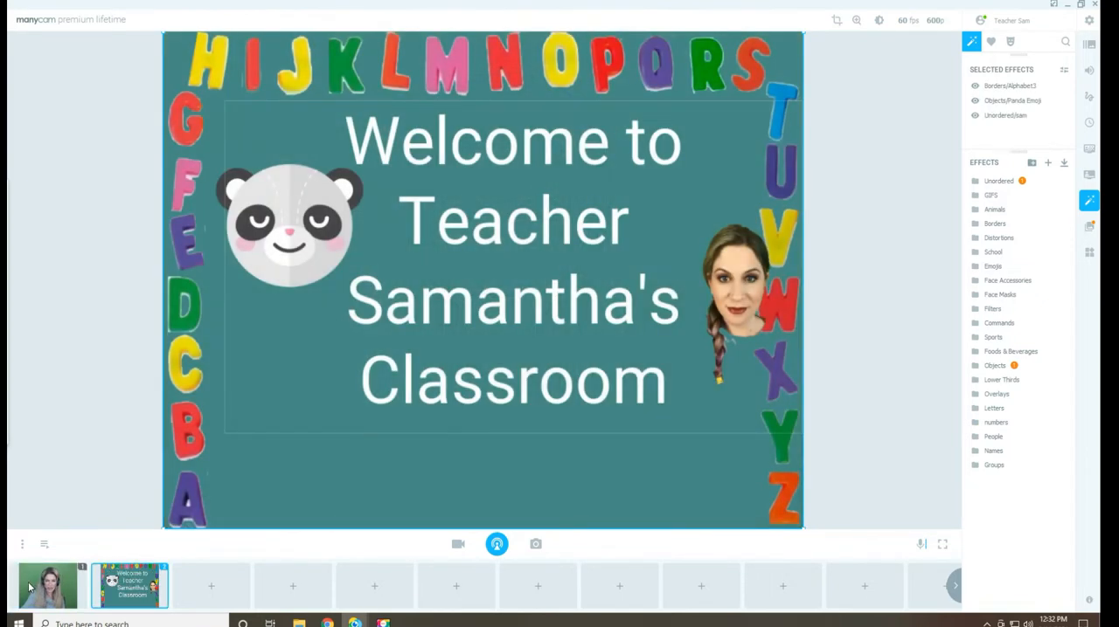
click(27, 583)
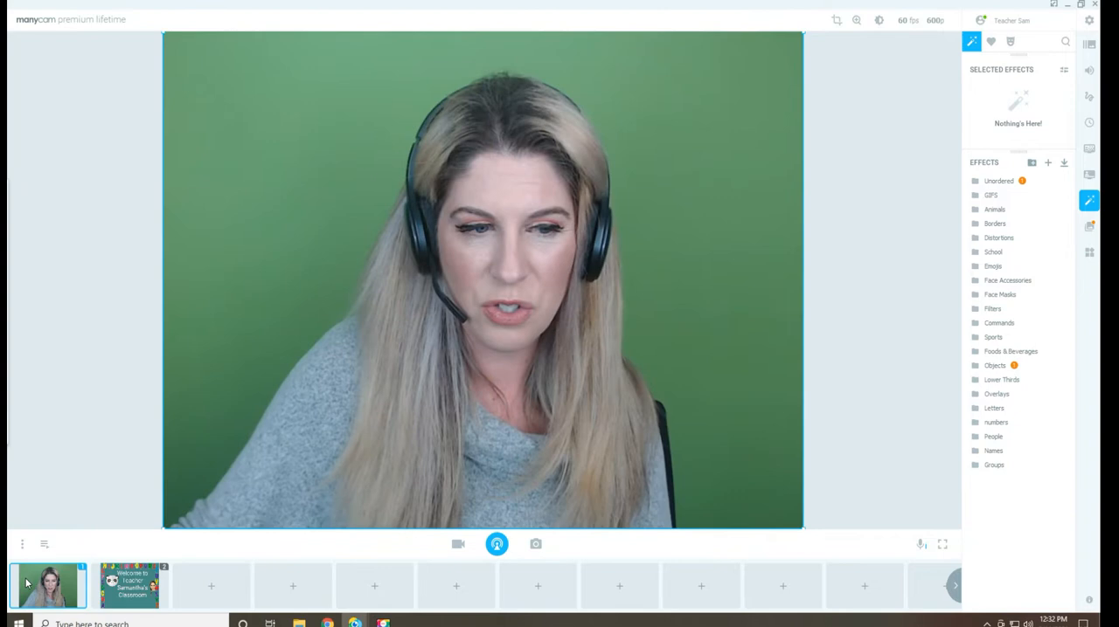
click(125, 585)
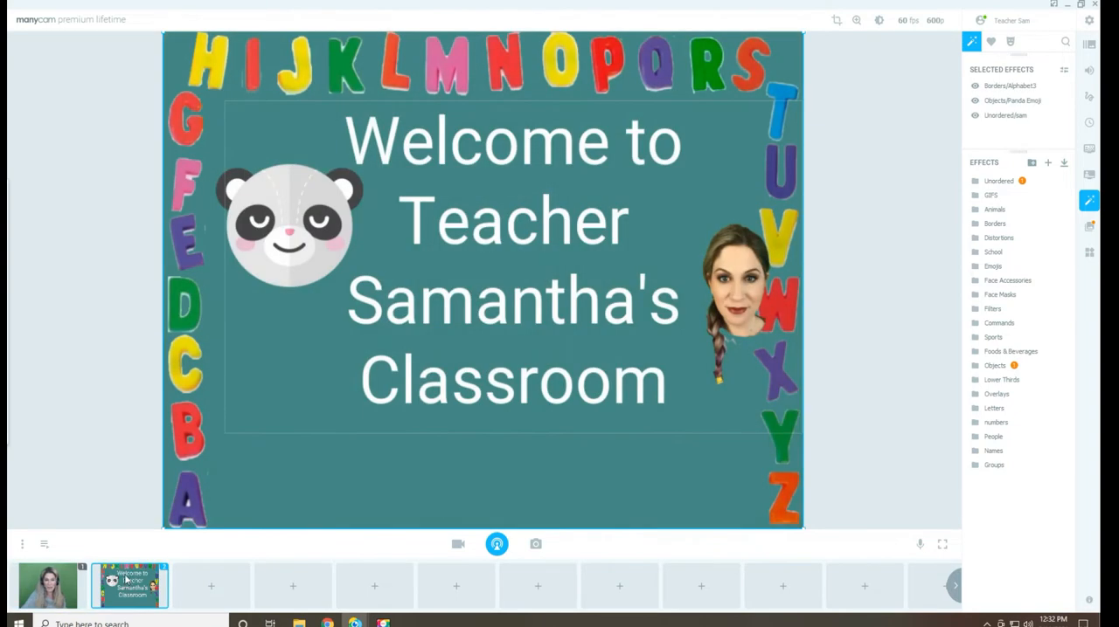
click(24, 594)
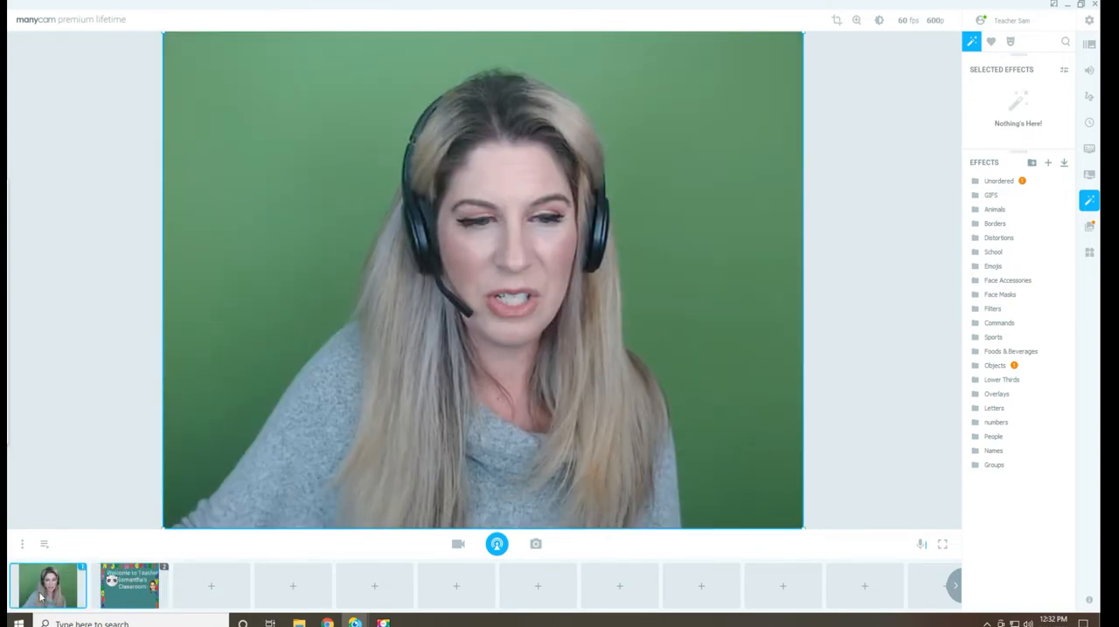
click(93, 600)
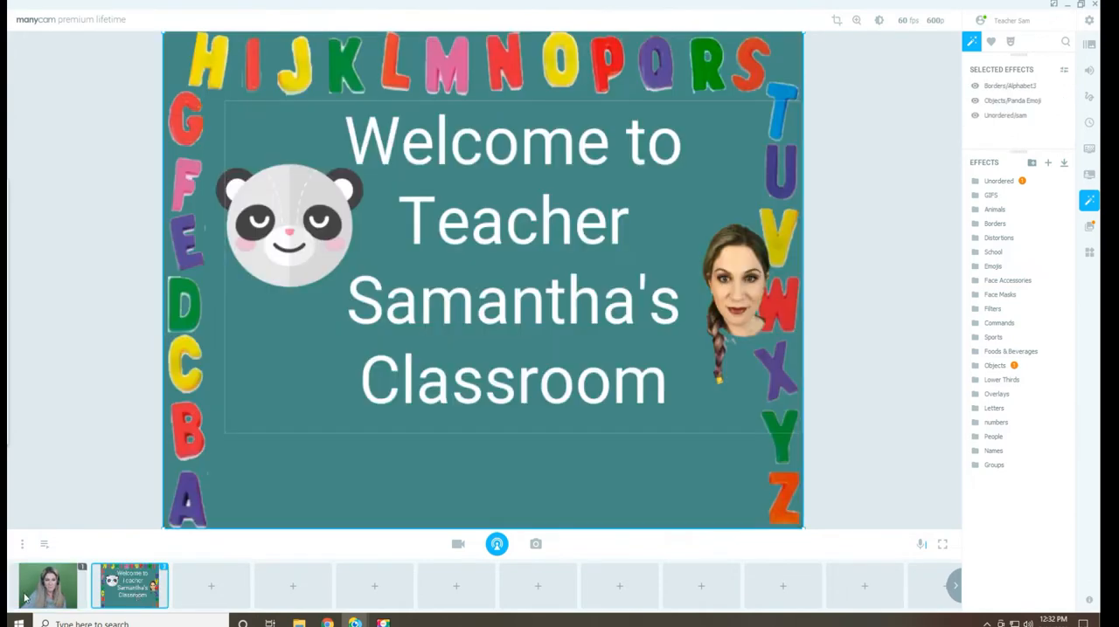
click(42, 596)
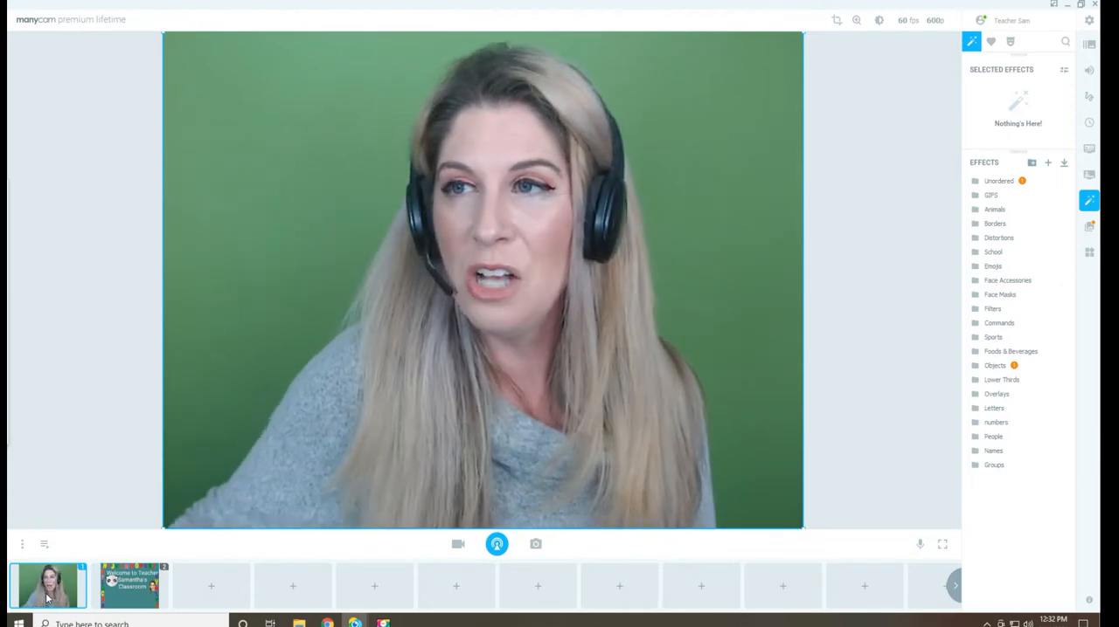
Open the Hotkeys settings, toggle Set all to Global off and back on, and close the settings
click(1089, 21)
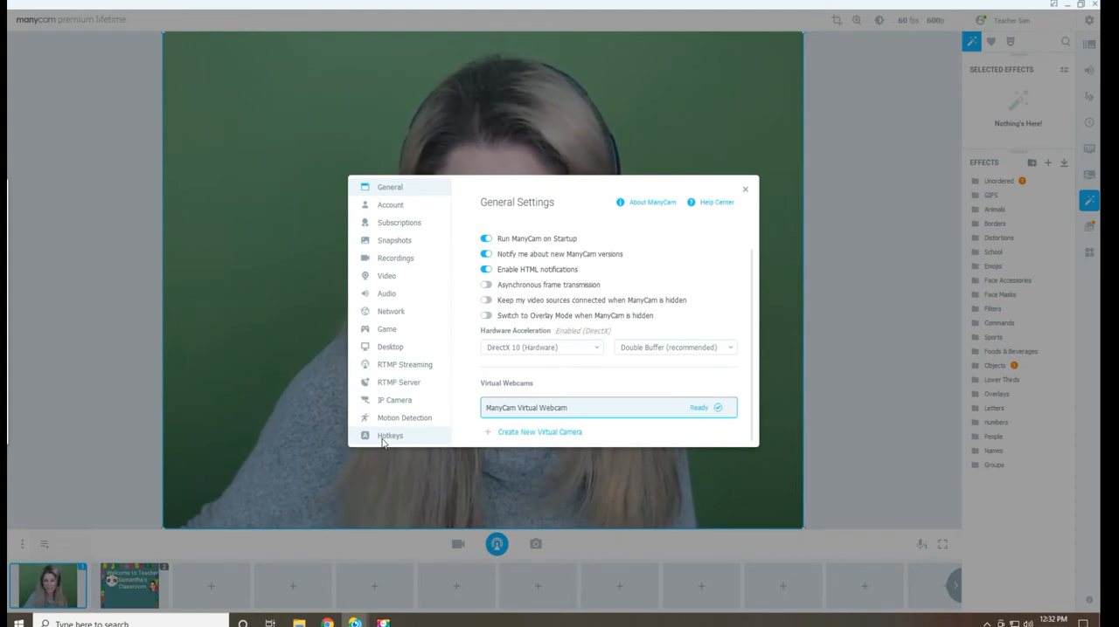
click(385, 436)
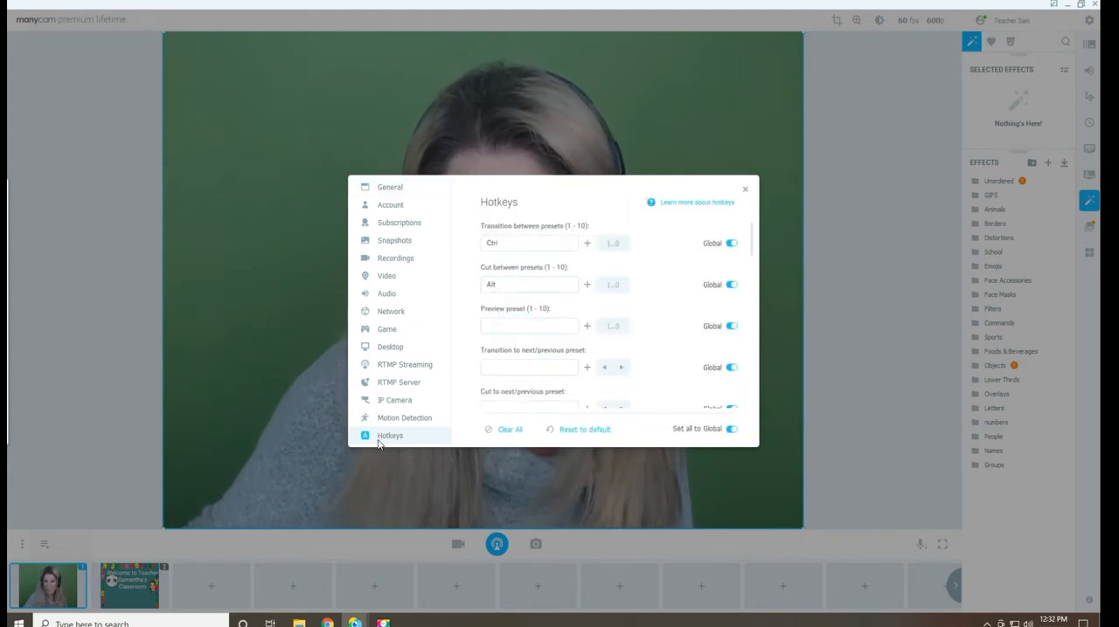
click(731, 429)
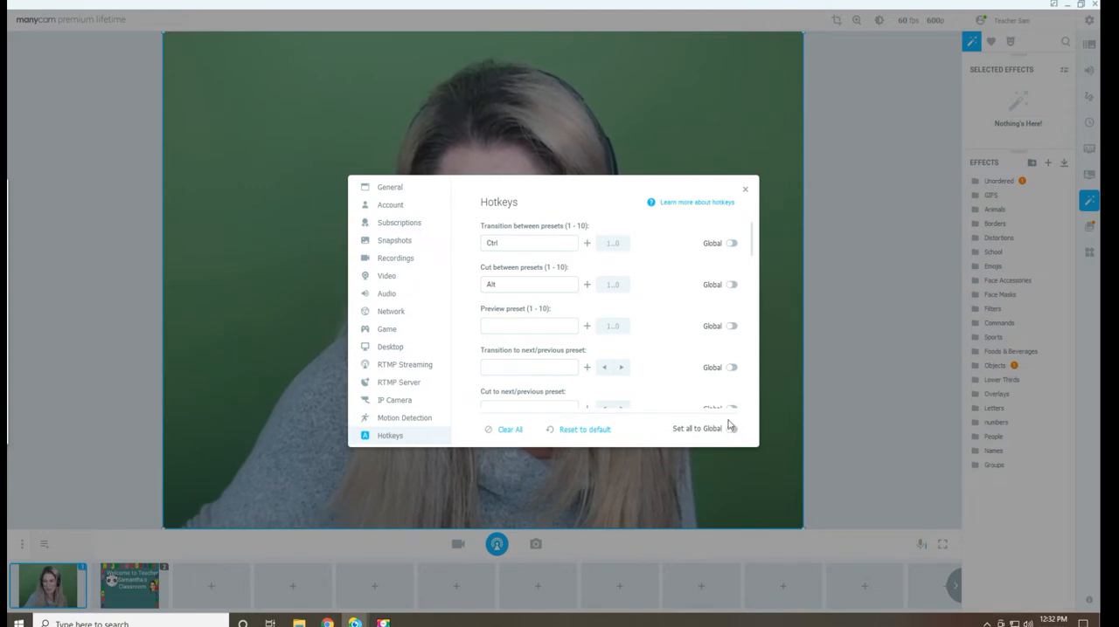
click(729, 432)
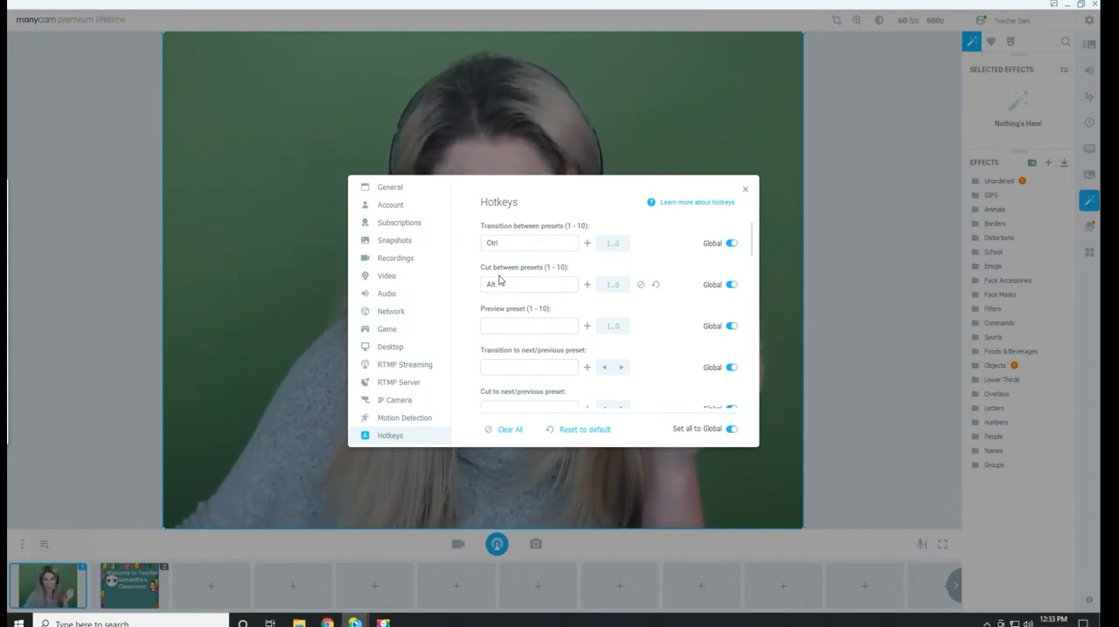
click(746, 190)
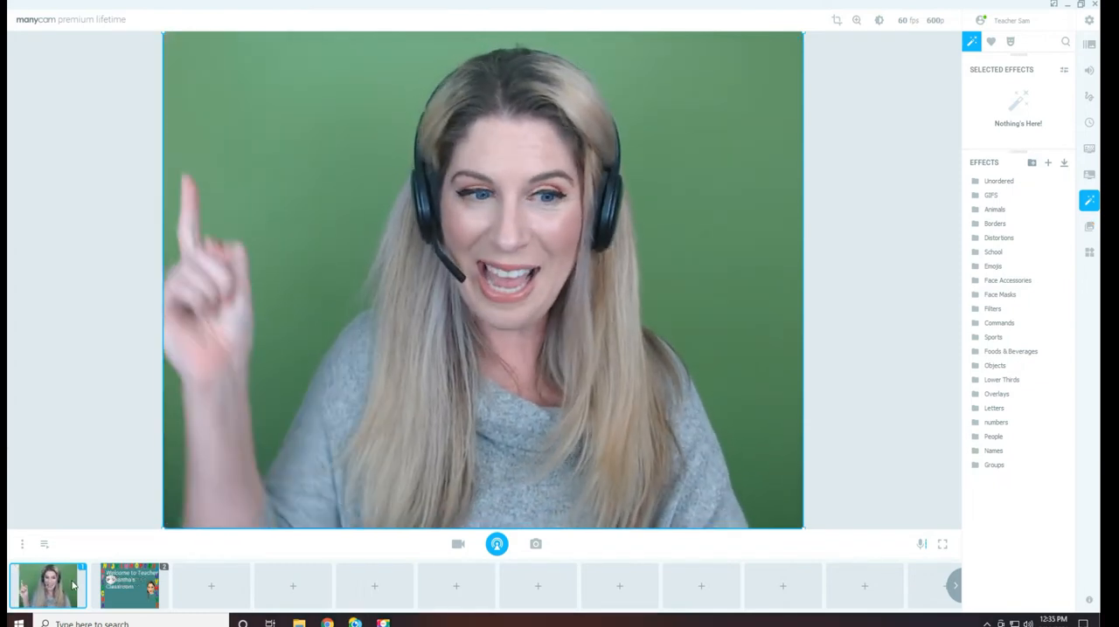
Use the preset transition hotkeys to alternate between presets 1 and 2 several times, ending on preset 1
key(ctrl+2)
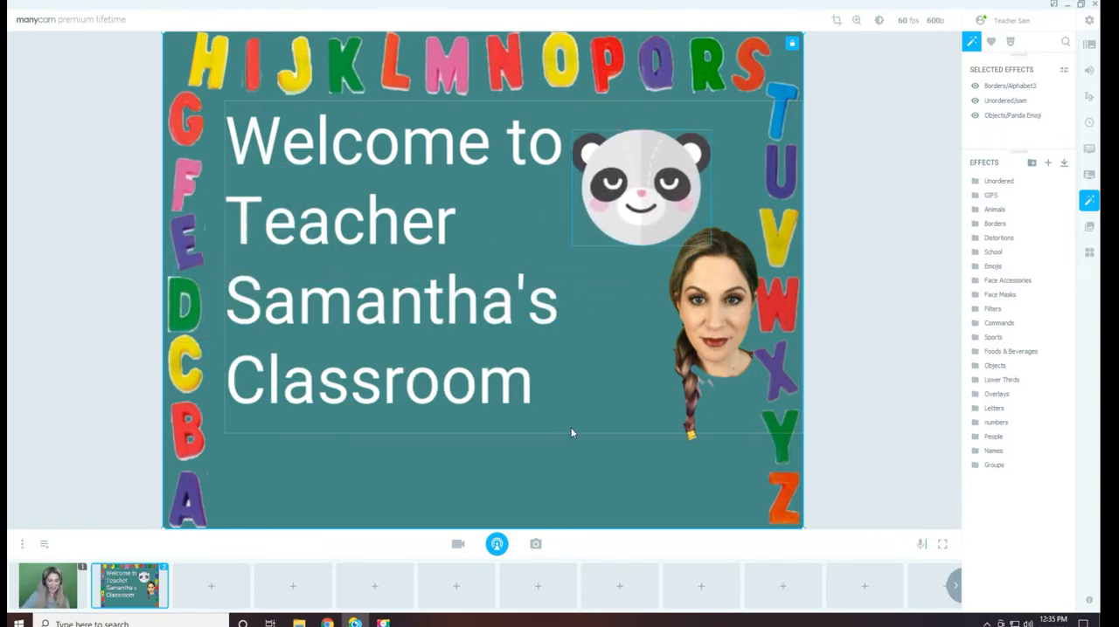
key(ctrl+1)
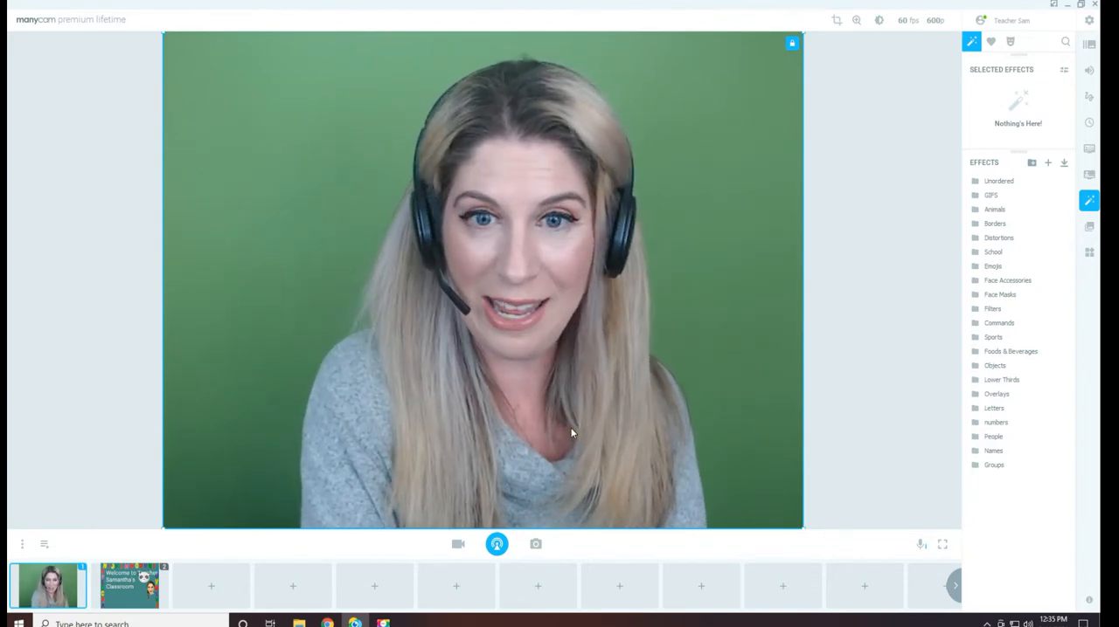
key(ctrl+2)
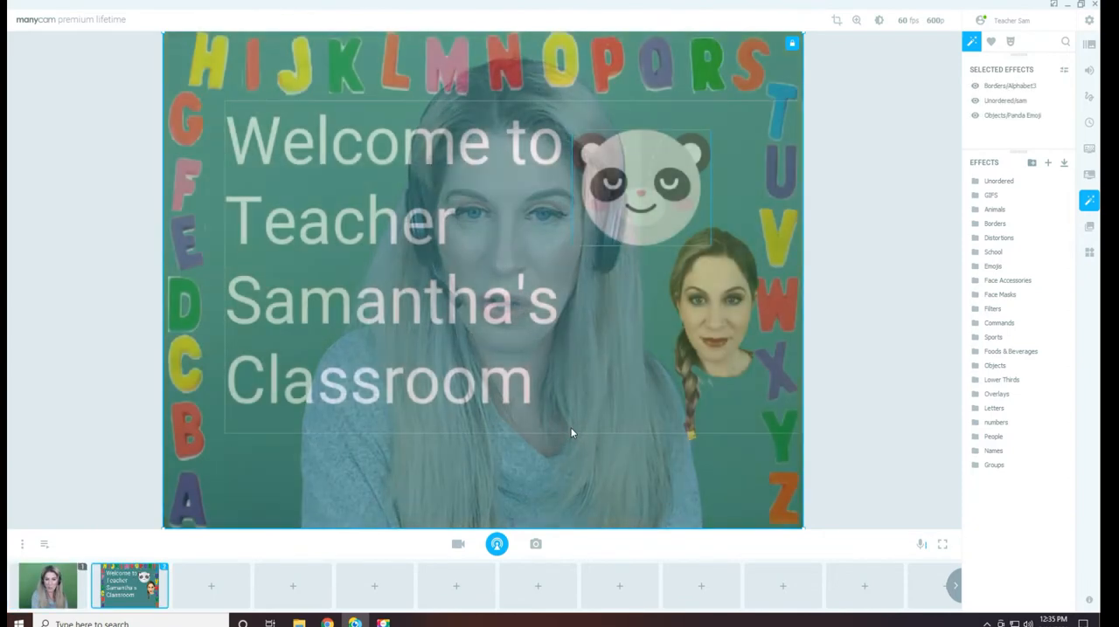
key(ctrl+1)
key(ctrl+2)
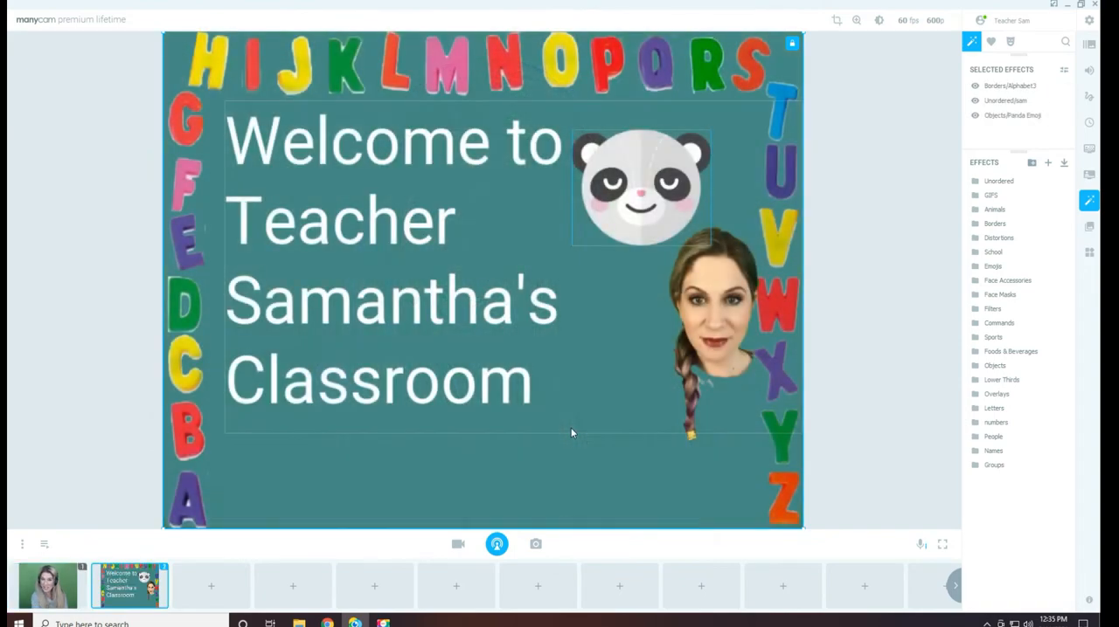
key(ctrl+1)
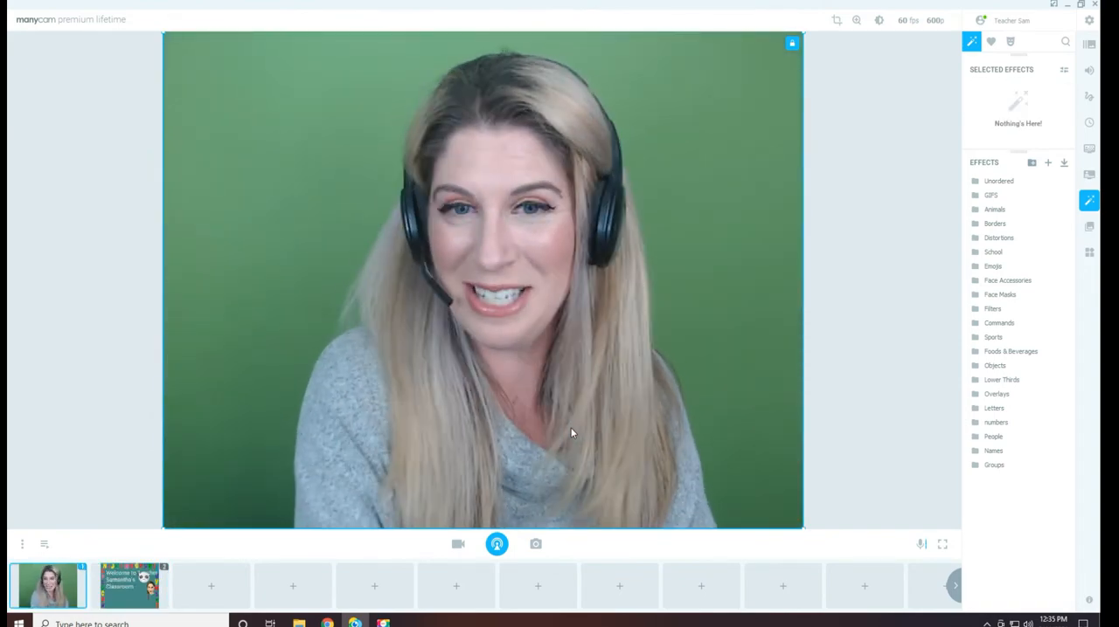
key(ctrl+2)
key(ctrl+1)
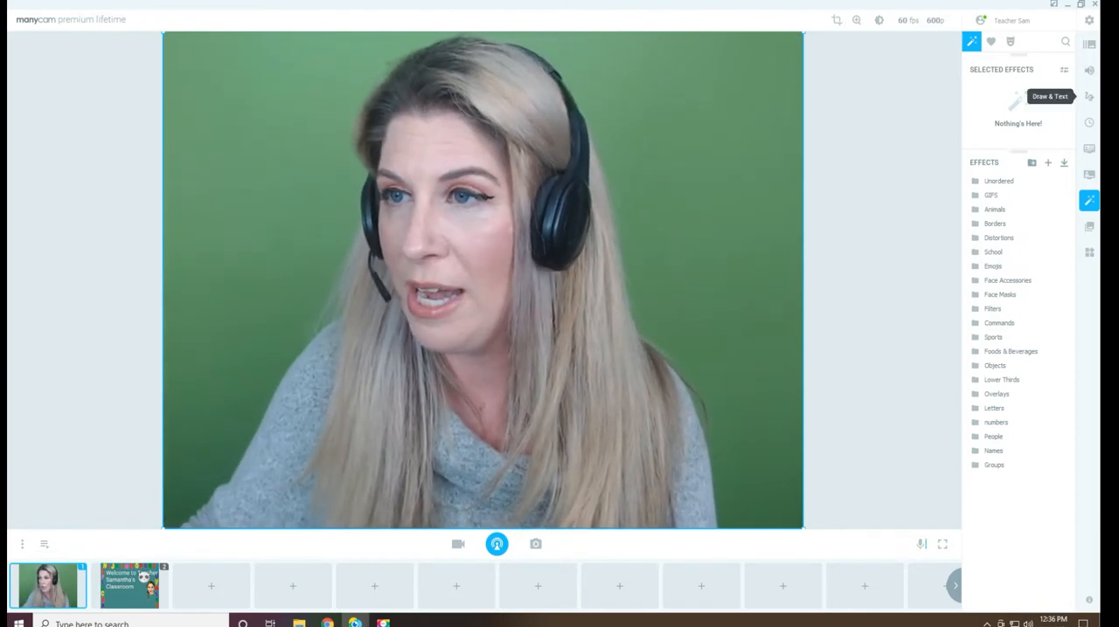
click(1089, 174)
click(1089, 149)
click(1089, 123)
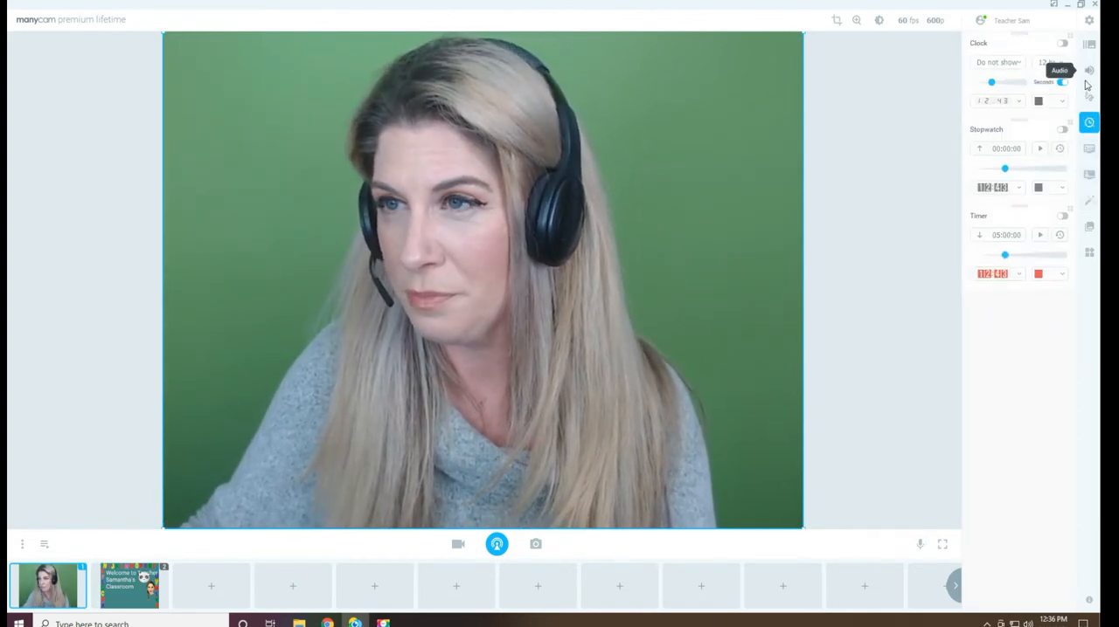
click(1089, 70)
click(1089, 201)
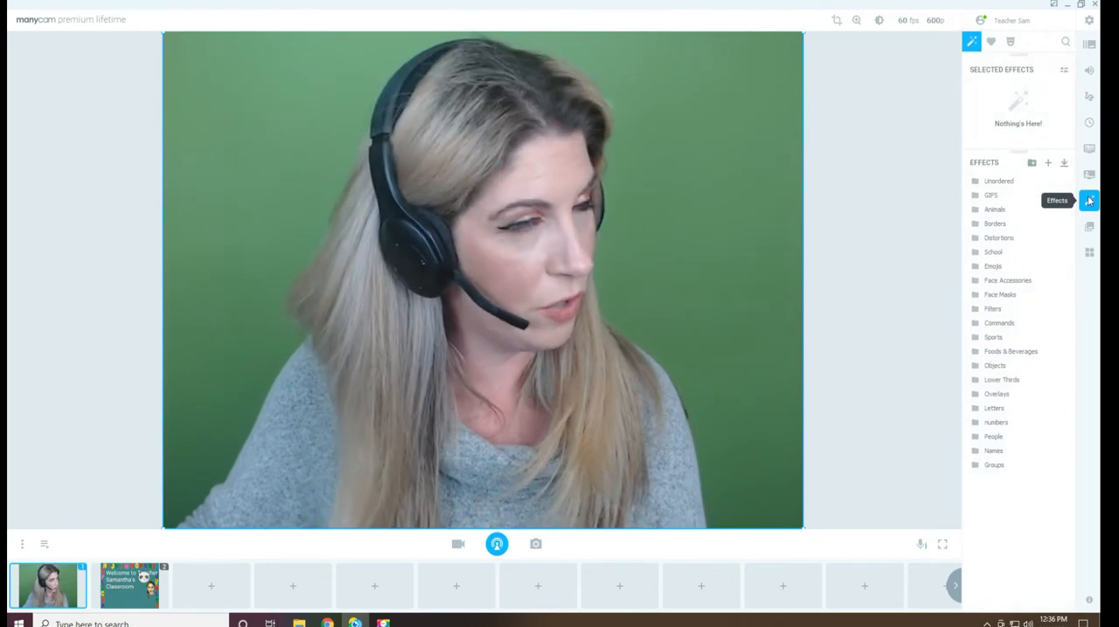
Move the Selected Effects section below the Effects list and back above it
drag(1024, 58, 1006, 212)
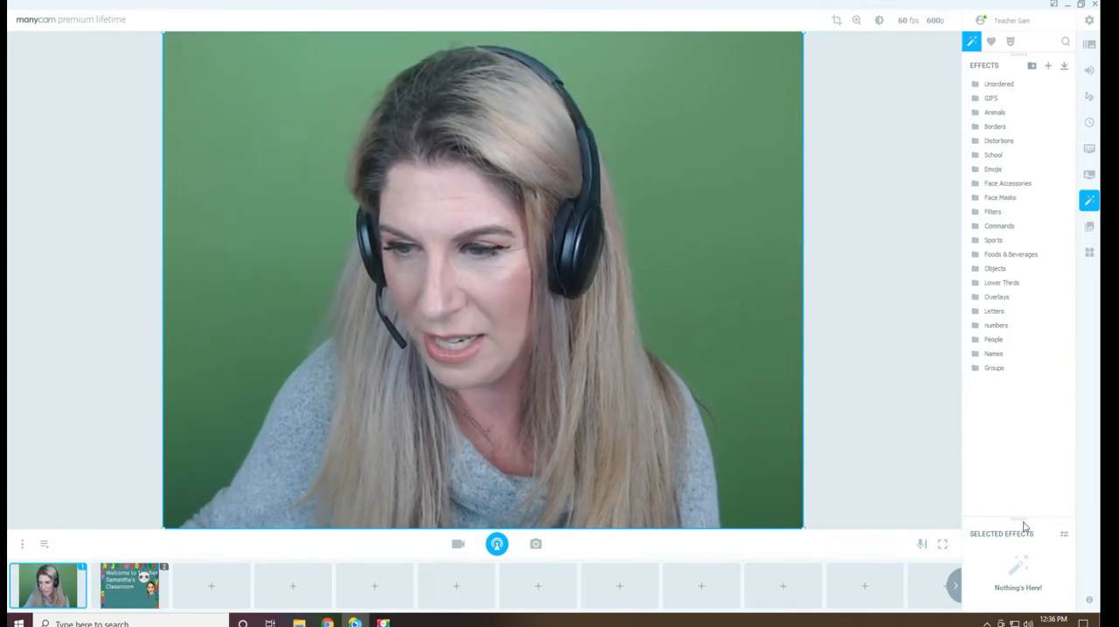
drag(1022, 522, 1028, 103)
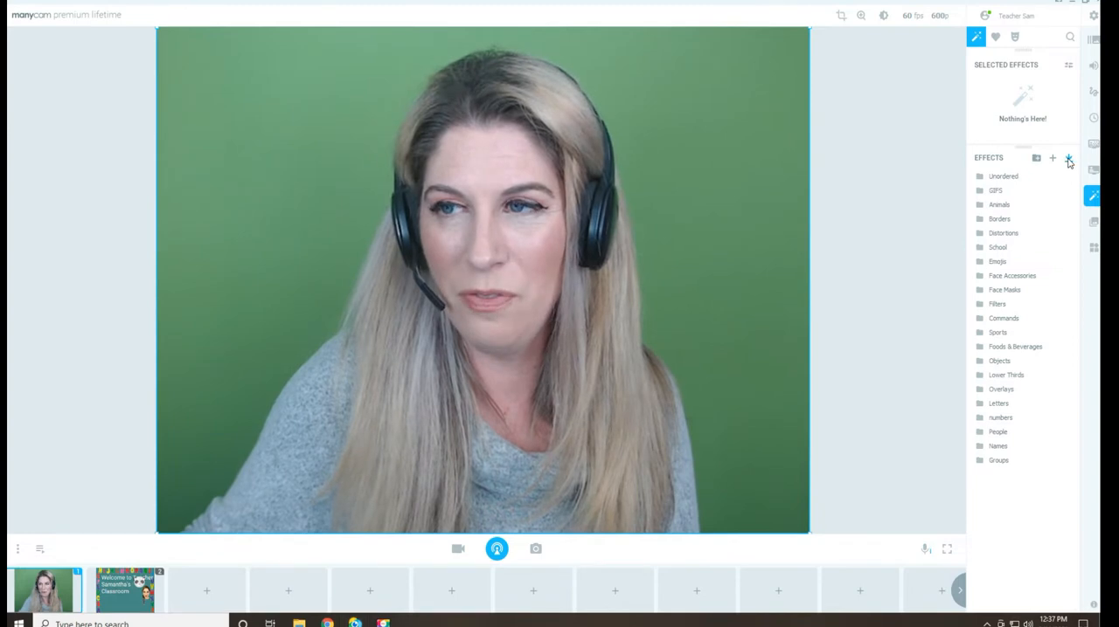
Search the downloadable effects library for "star" and download the Rainbow Glitter Star and Star galaxy effects to the webcam preset
click(1068, 160)
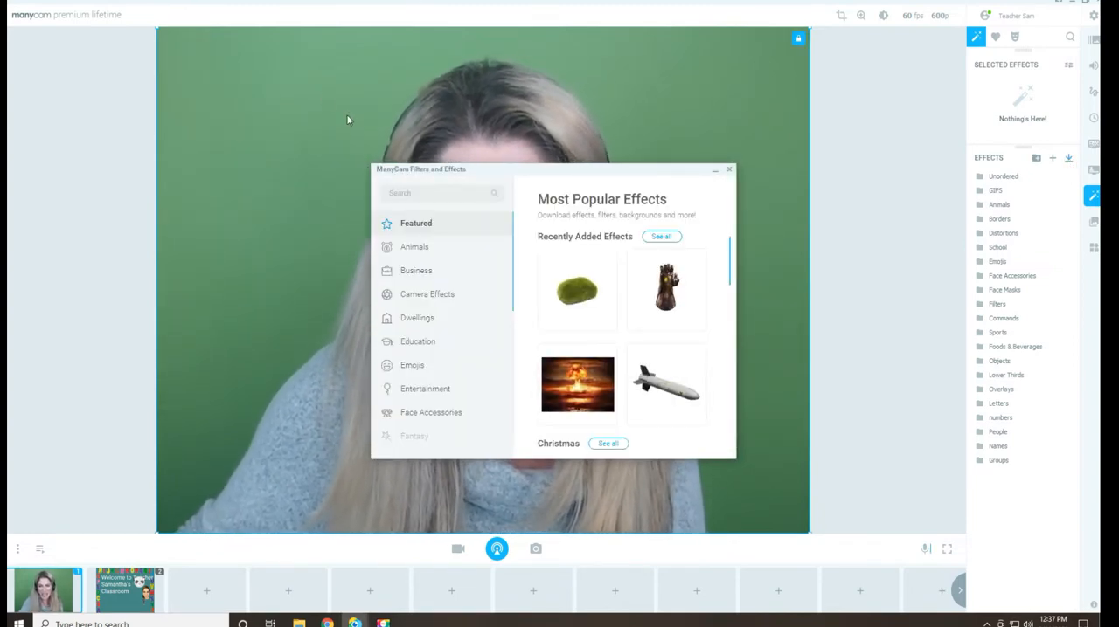
text(star)
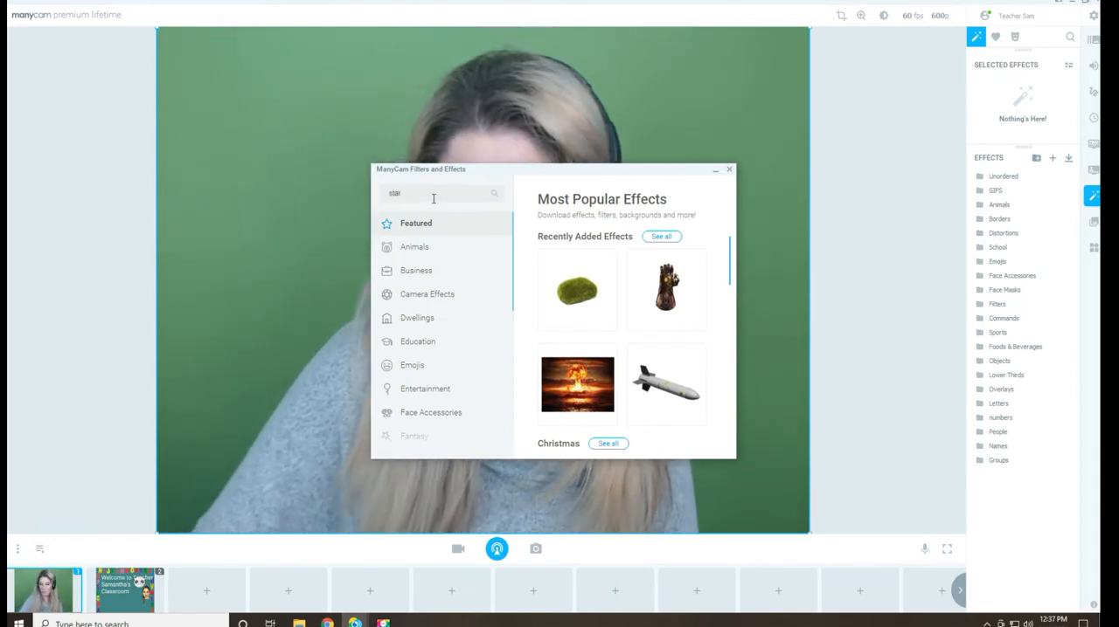
key(Return)
scroll(611, 301, down, 5)
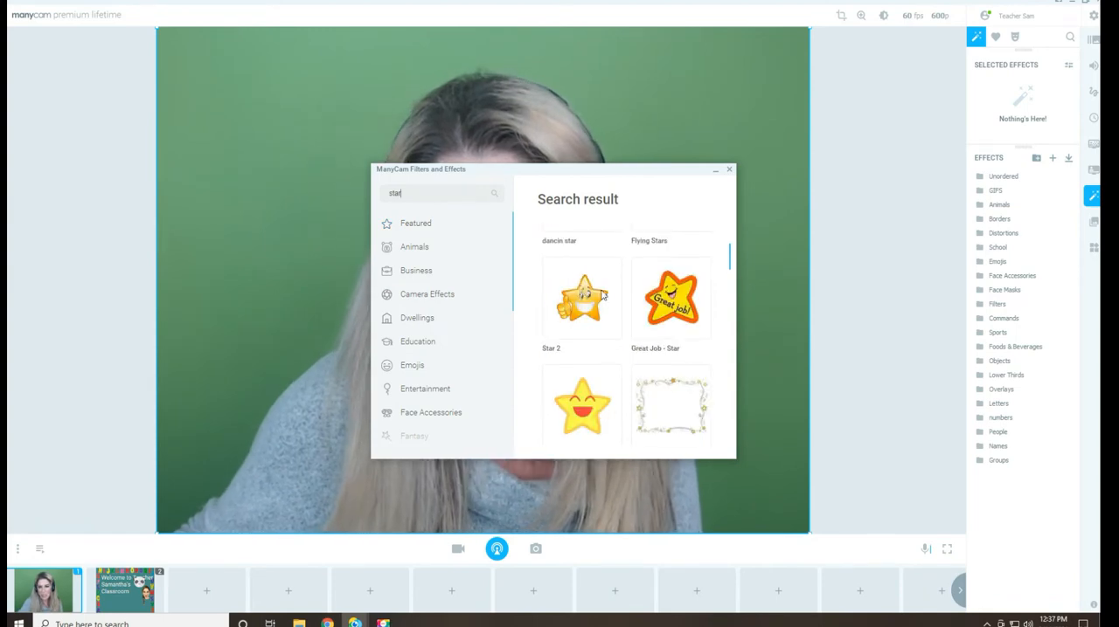
scroll(639, 311, down, 10)
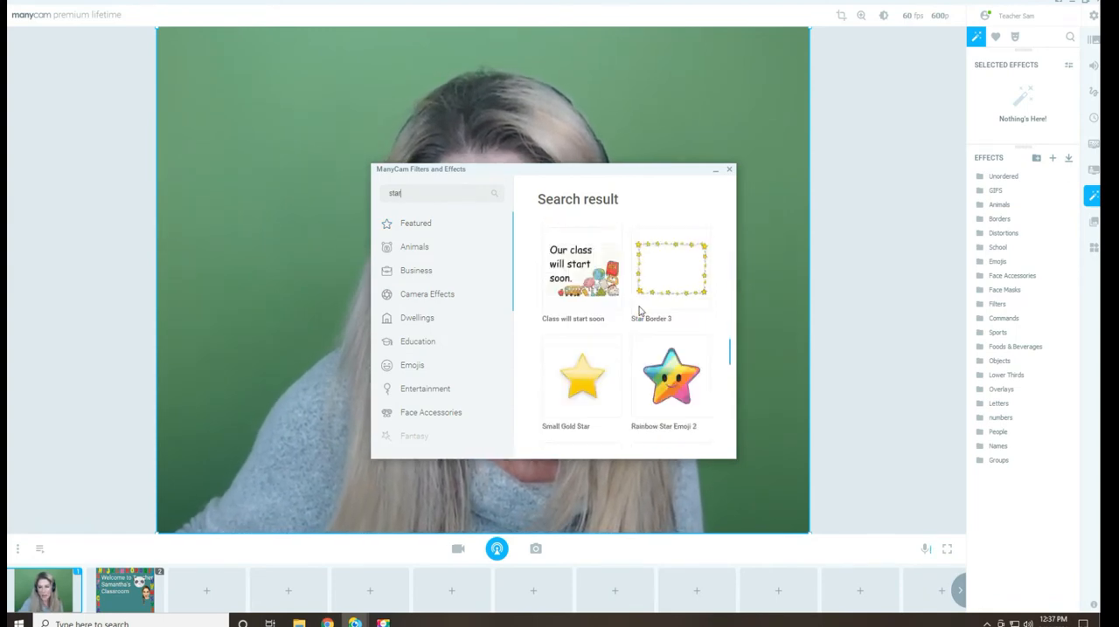
scroll(638, 311, down, 10)
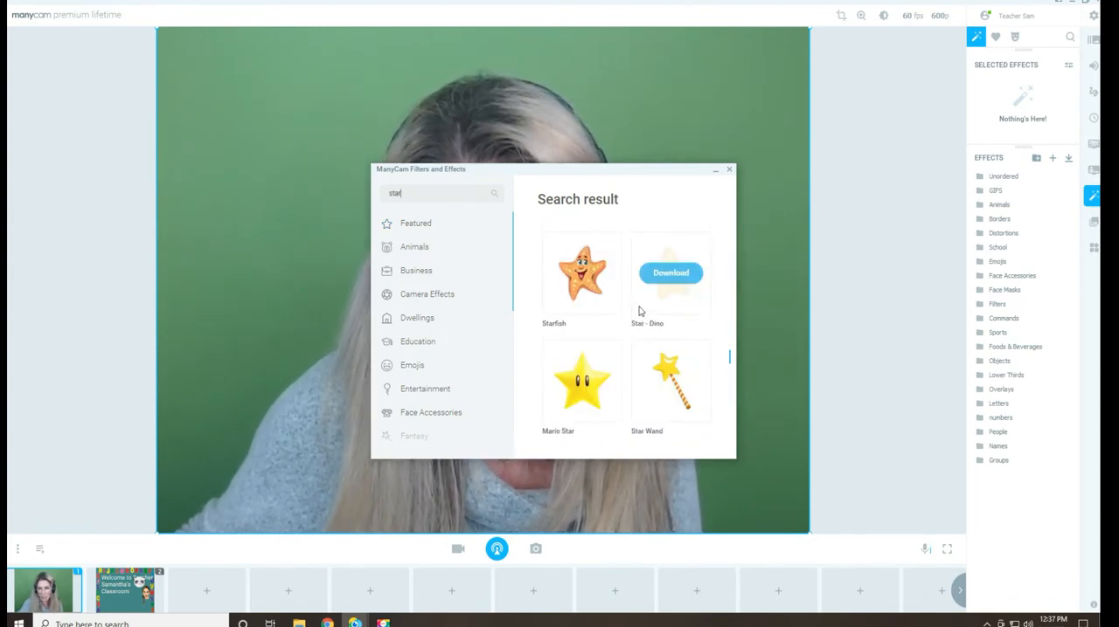
scroll(658, 342, down, 8)
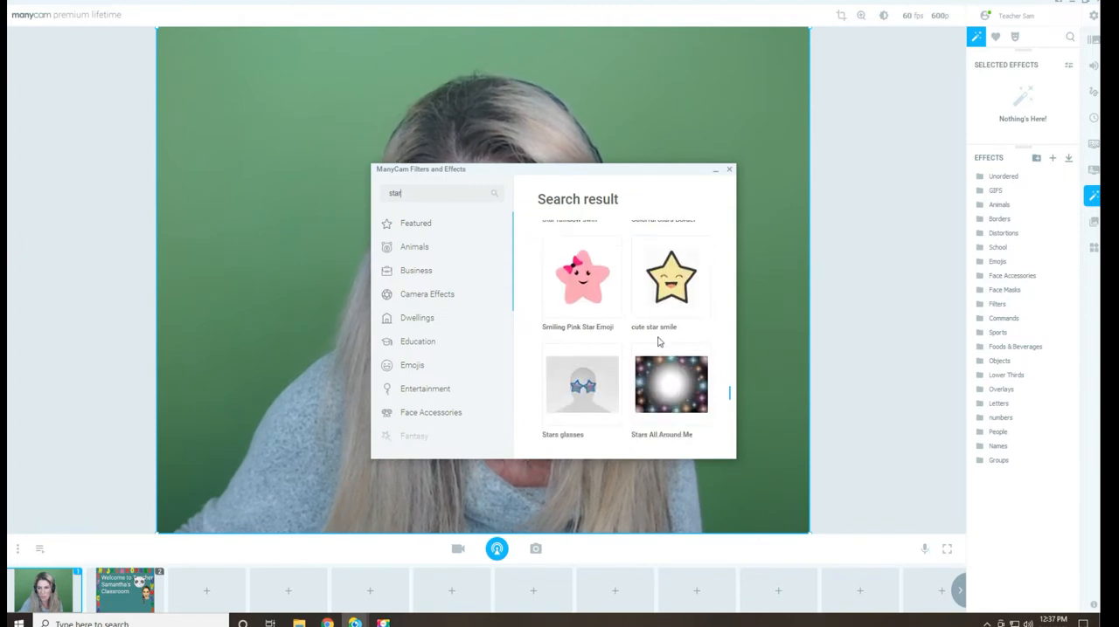
scroll(659, 341, down, 10)
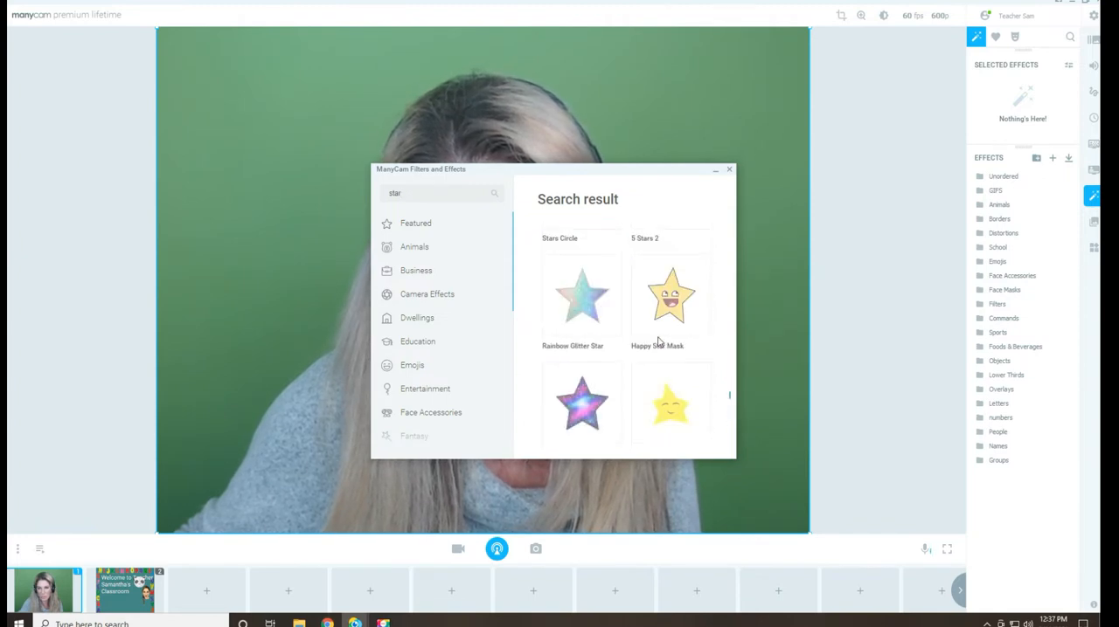
scroll(659, 342, up, 2)
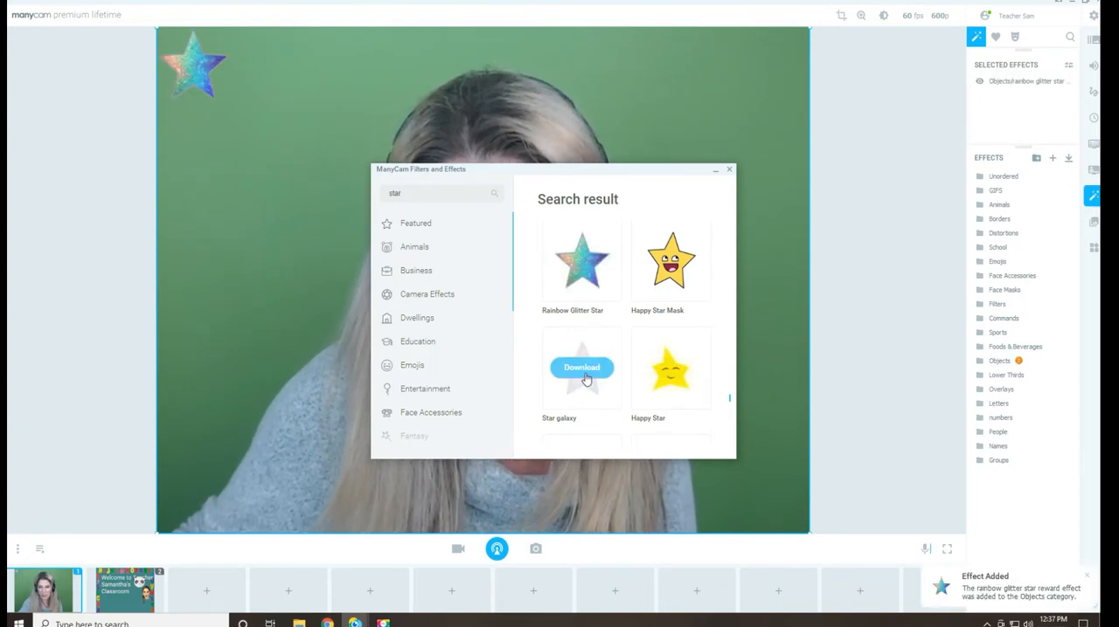
scroll(601, 351, down, 5)
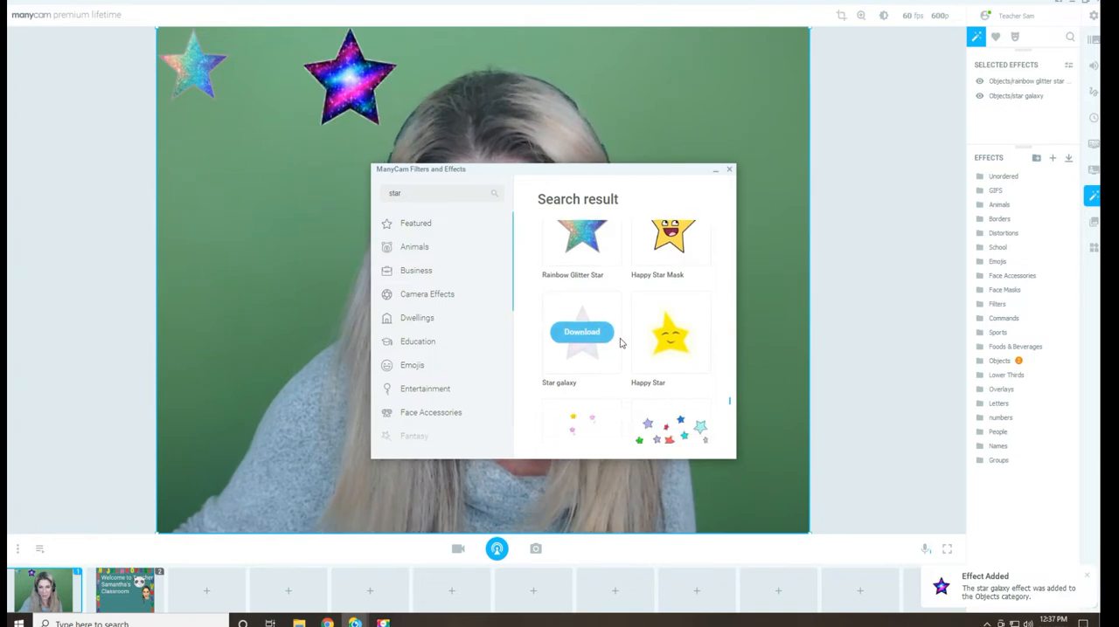
Download the Star of stars and Rainbow star 3 effects from the star search results
scroll(620, 343, down, 2)
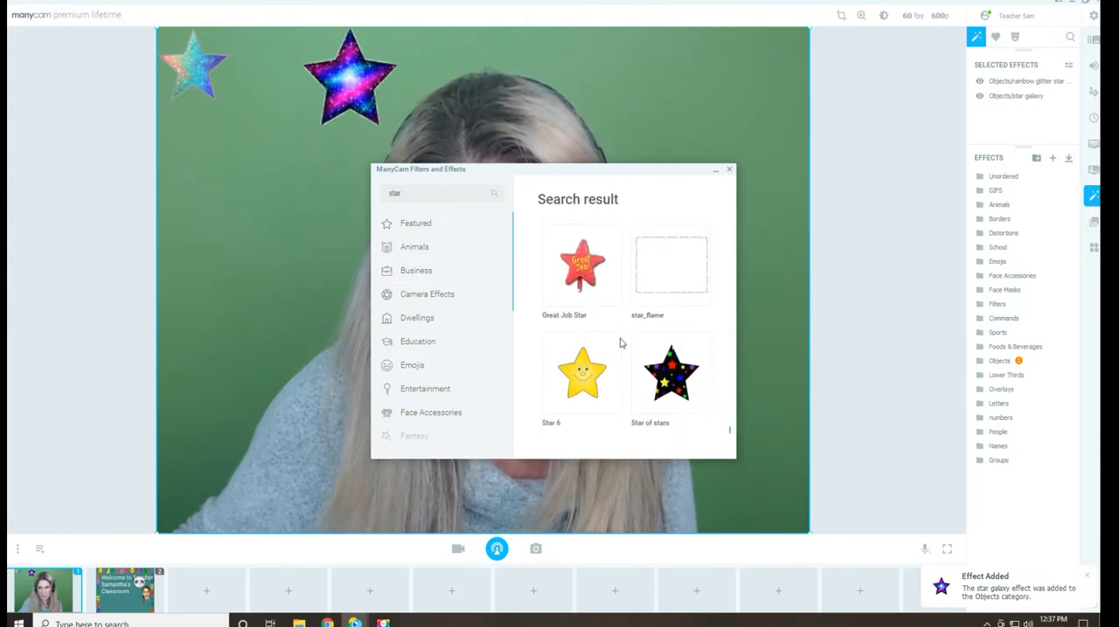
click(670, 388)
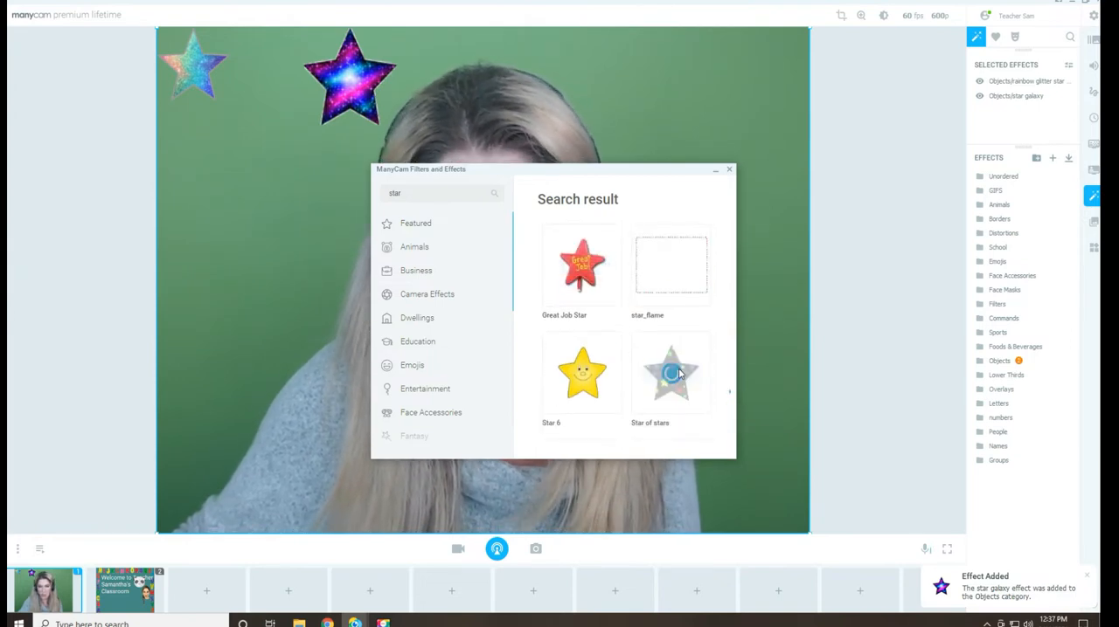
scroll(648, 345, down, 4)
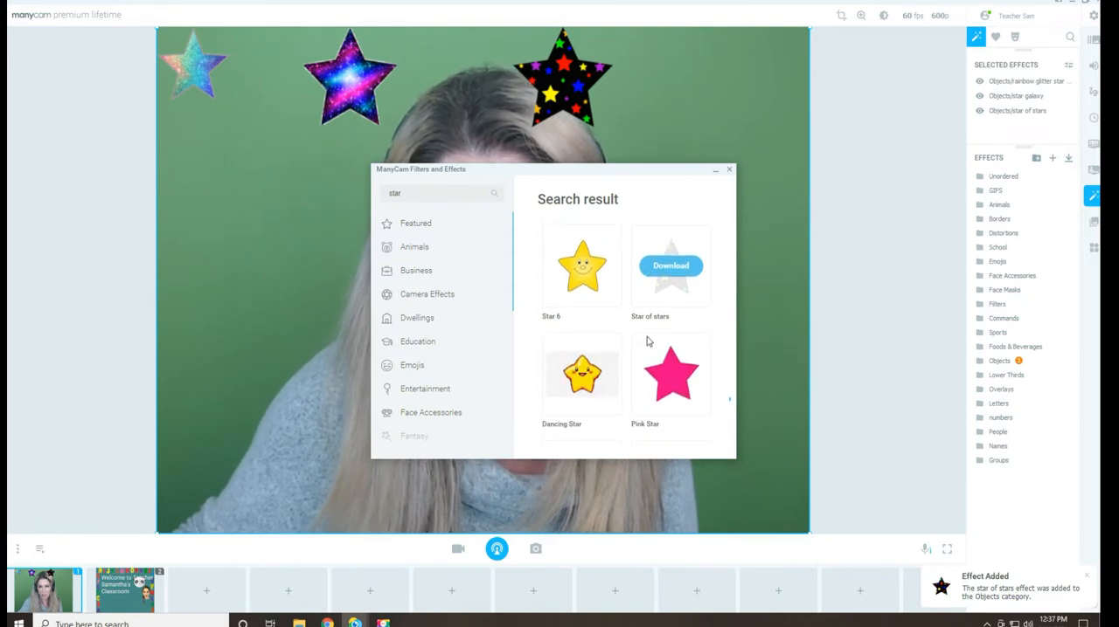
scroll(648, 342, down, 8)
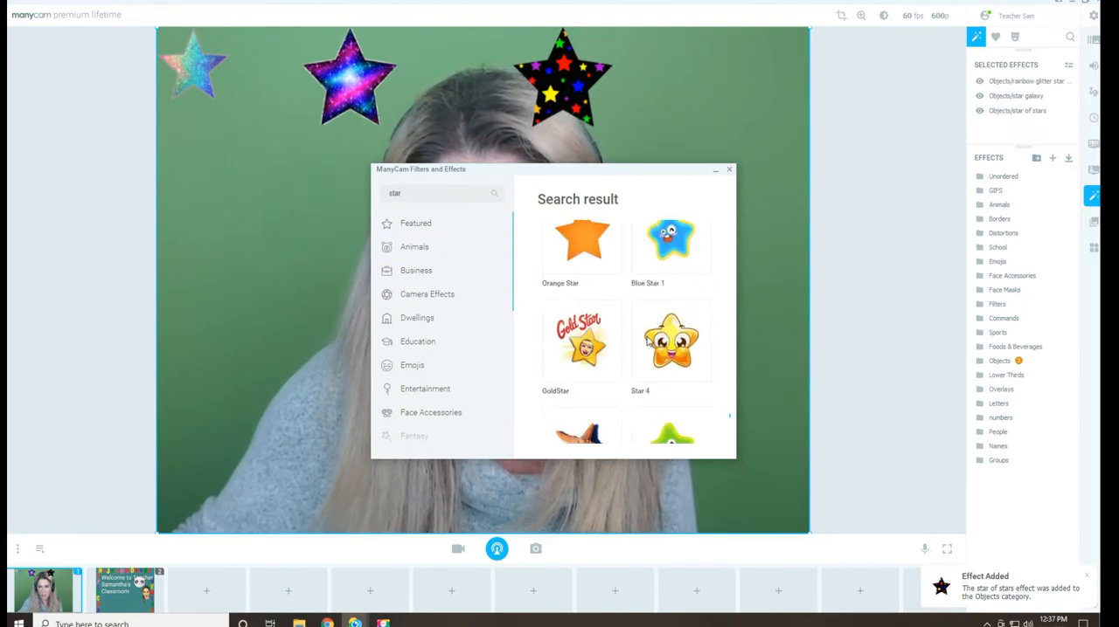
scroll(648, 341, down, 5)
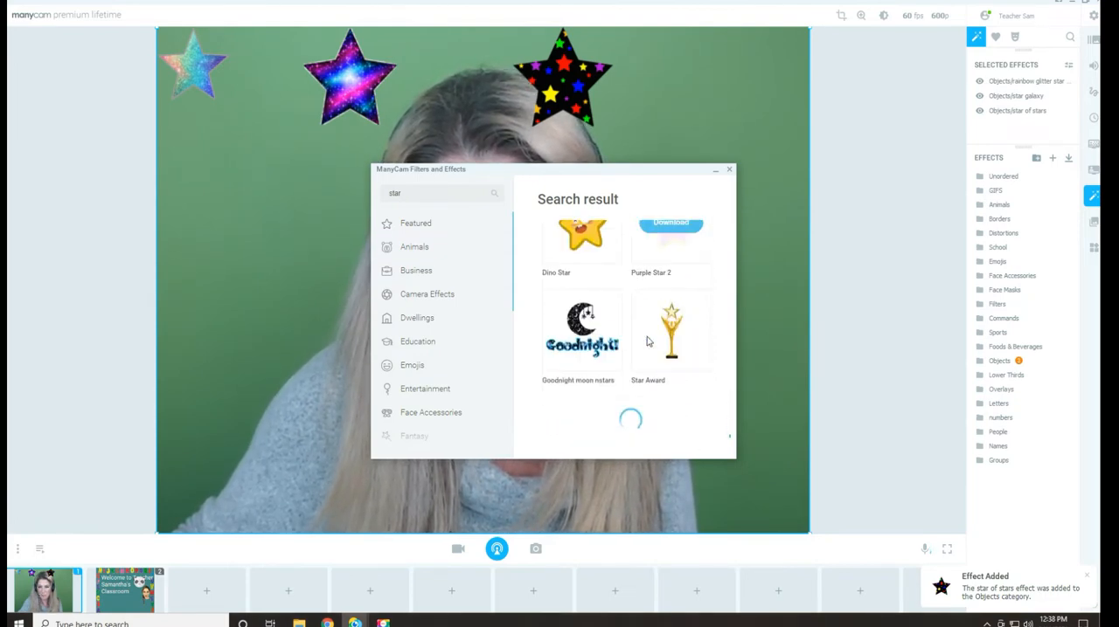
scroll(648, 342, down, 6)
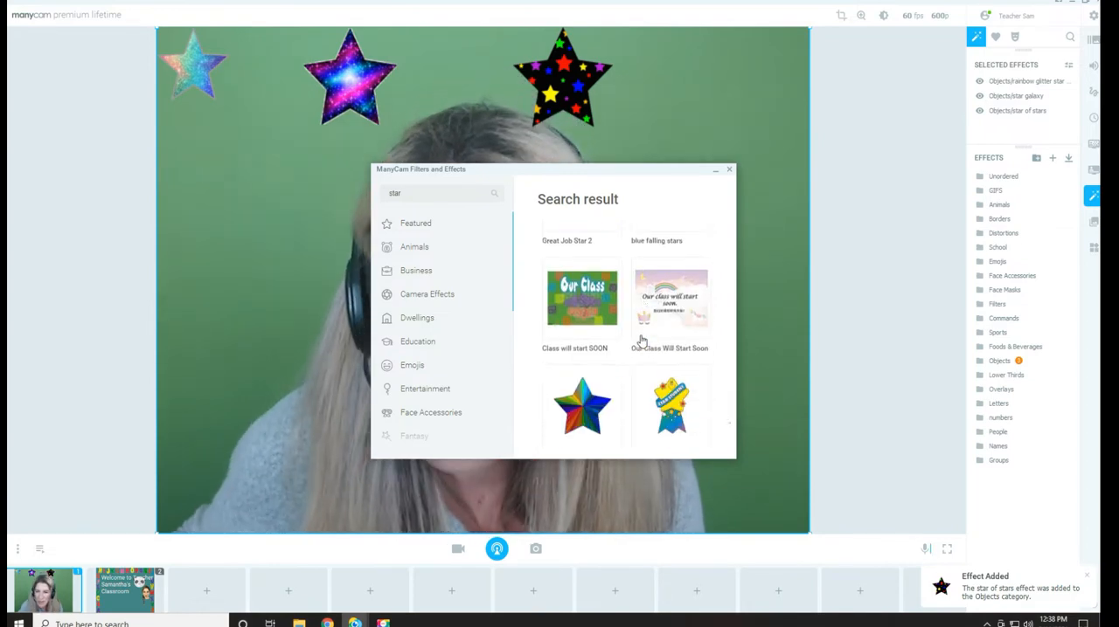
click(599, 365)
scroll(592, 374, down, 1)
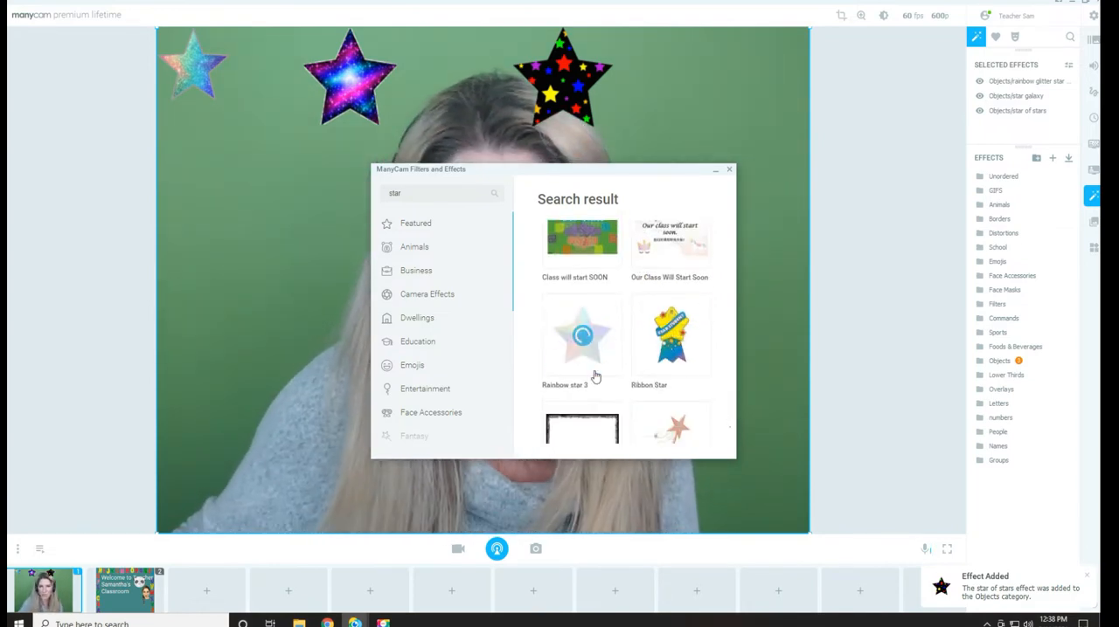
Download the glittery Gold Star effect and close the effects library
scroll(626, 318, down, 8)
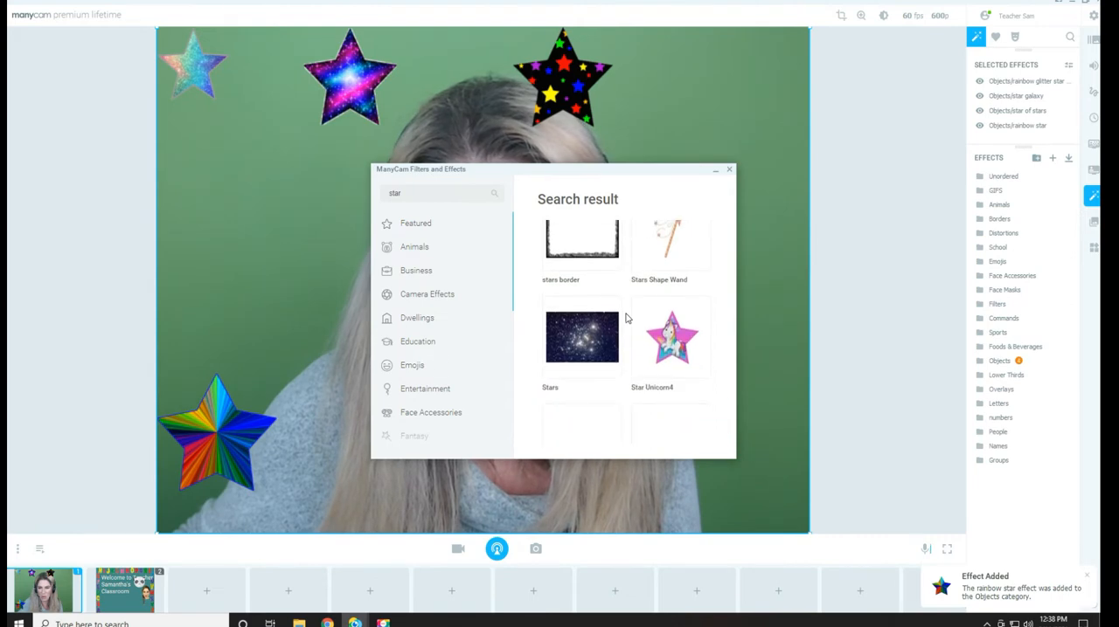
scroll(626, 318, down, 4)
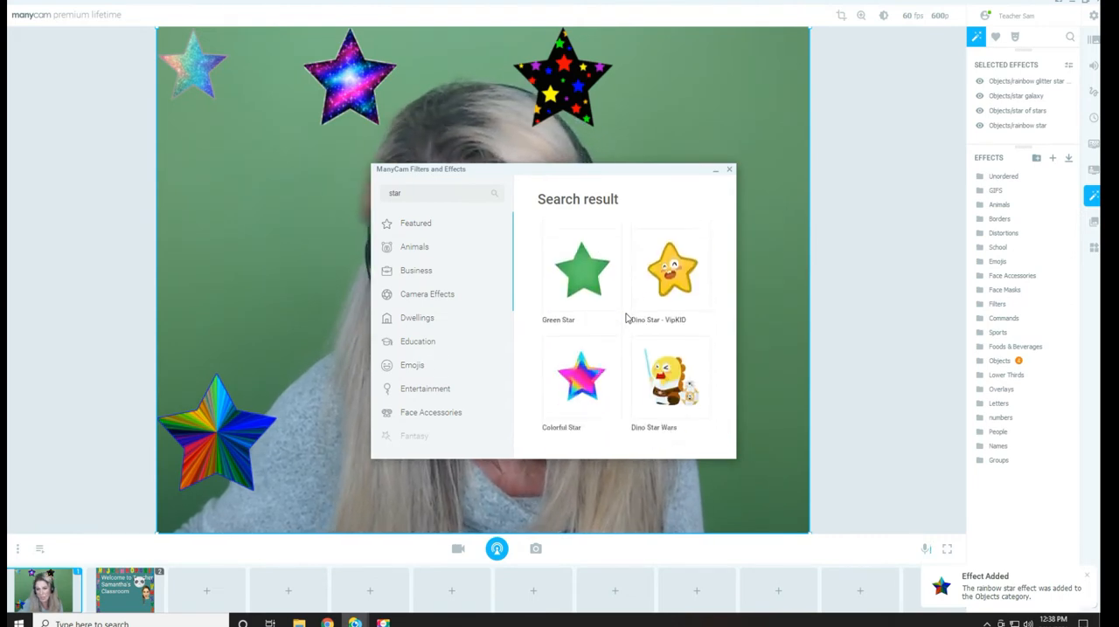
scroll(626, 318, down, 2)
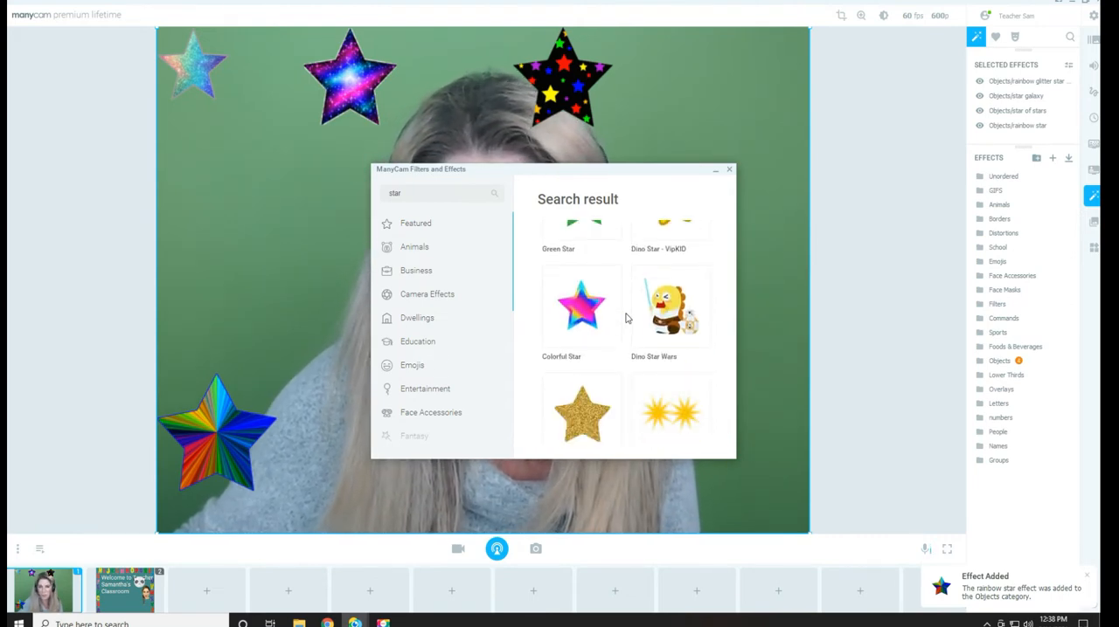
scroll(626, 318, down, 1)
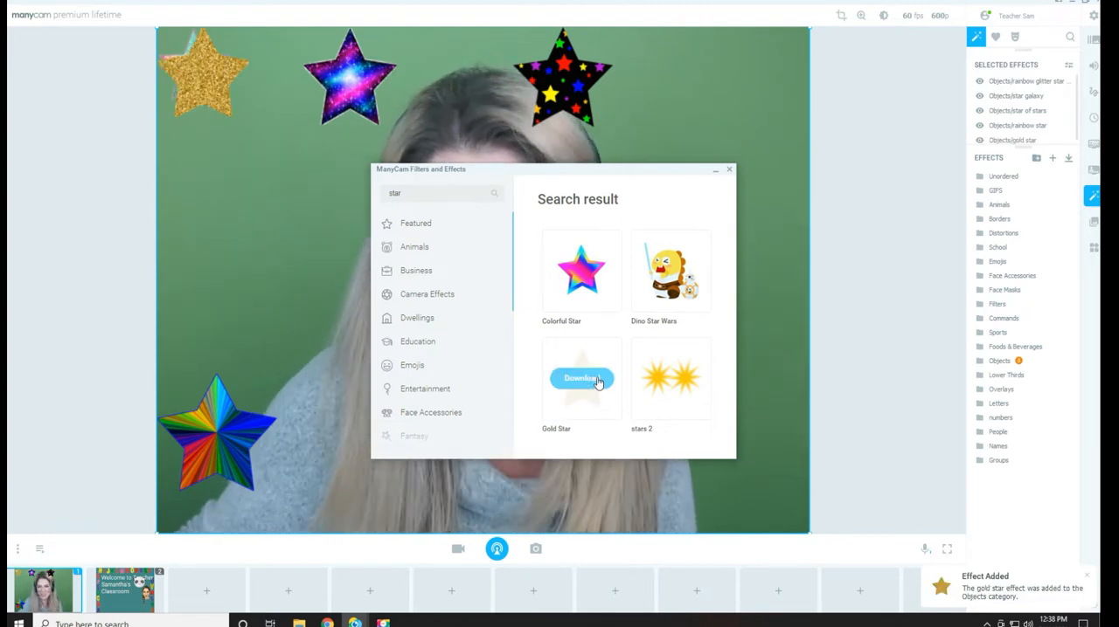
click(730, 170)
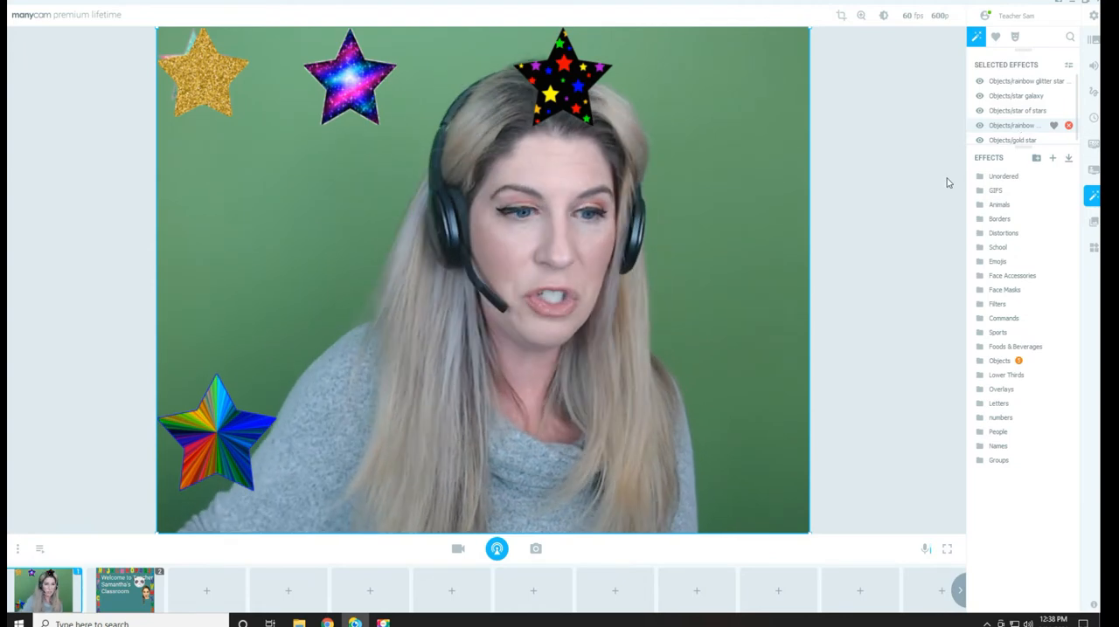
Switch to the welcome preset and back to the webcam preset to compare their selected effects
click(125, 590)
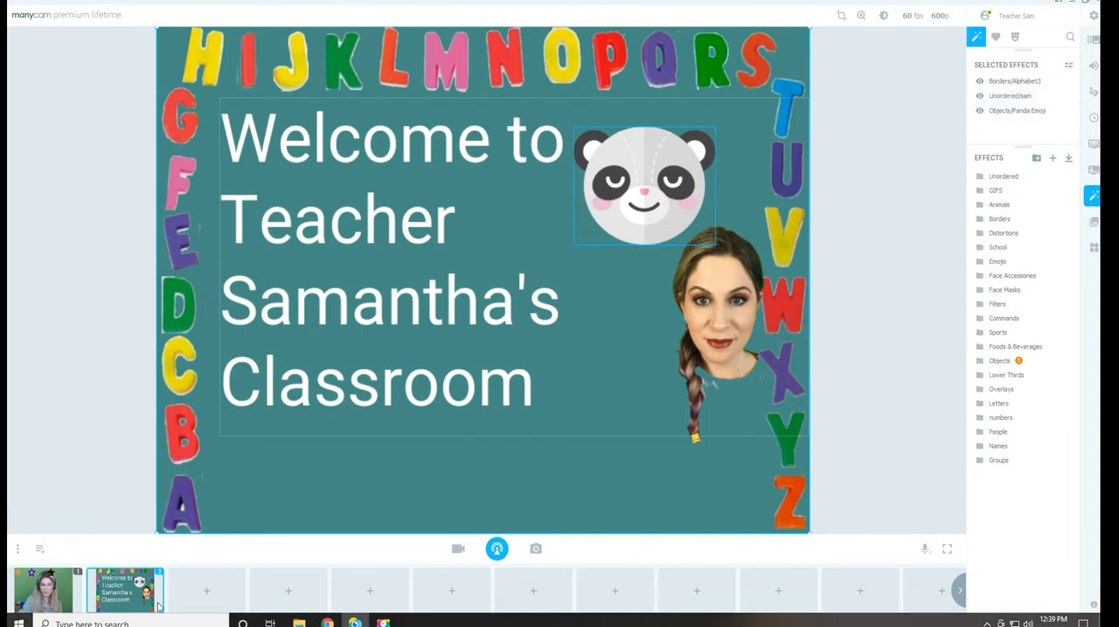
click(44, 591)
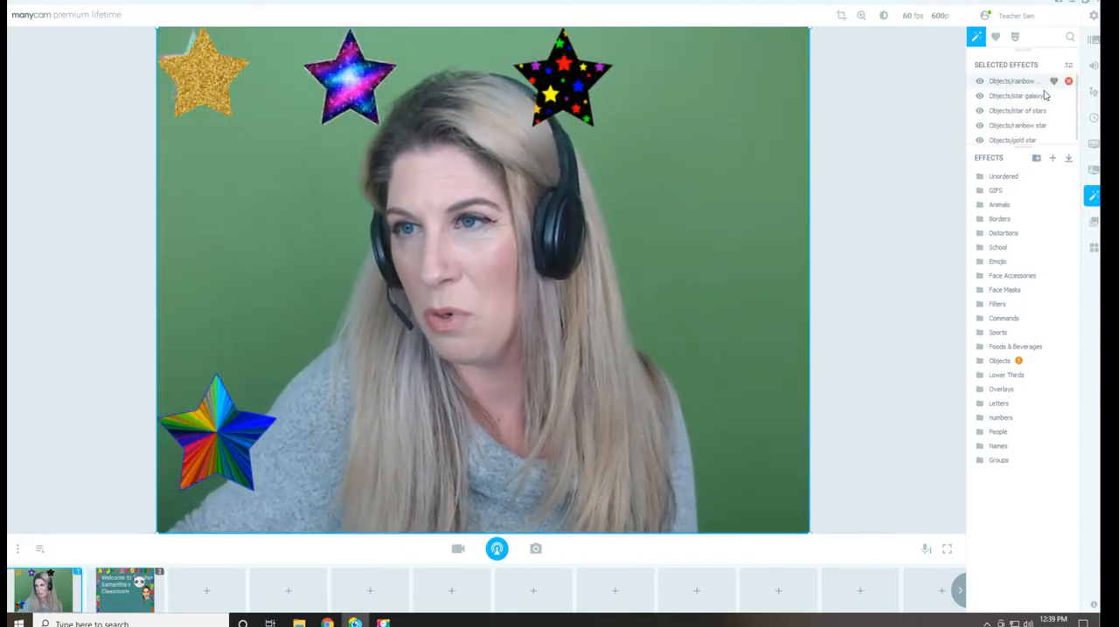
Move the gold star off the rainbow glitter star, and place the glitter star beside the face on the right of the video
mouse_move(1021, 100)
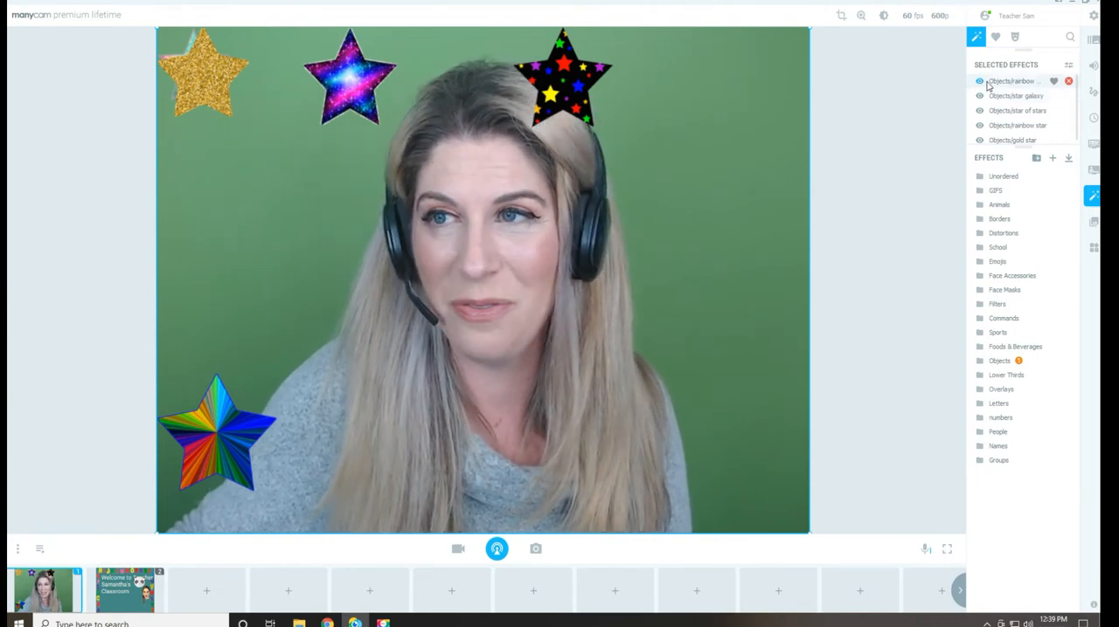
drag(213, 87, 223, 160)
drag(194, 63, 719, 235)
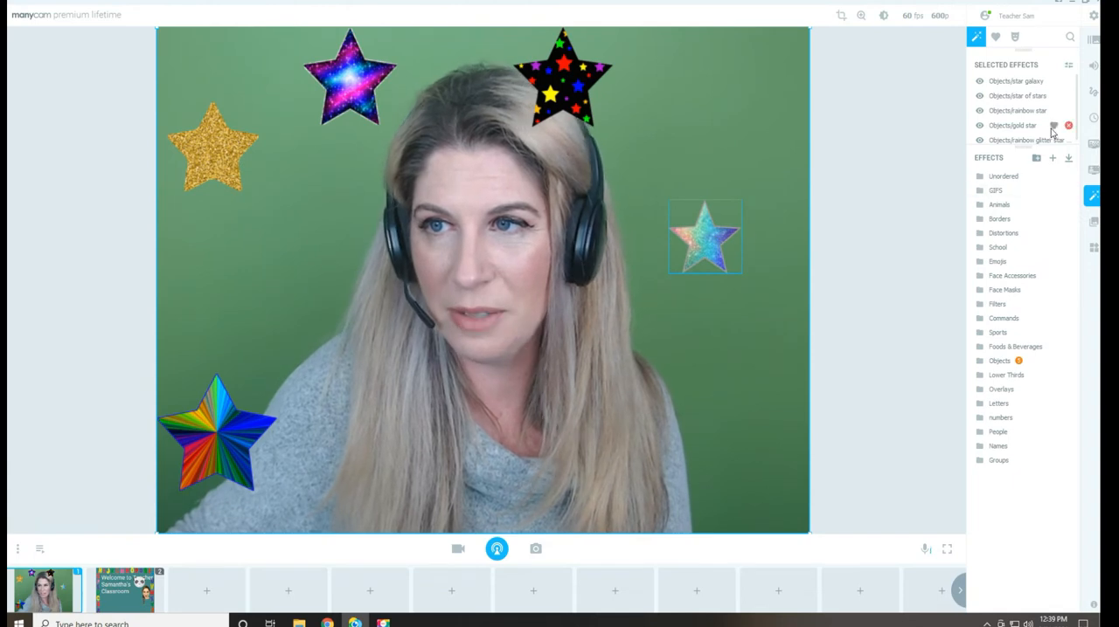
Hide and show the rainbow glitter star effect twice, leaving it visible
click(978, 141)
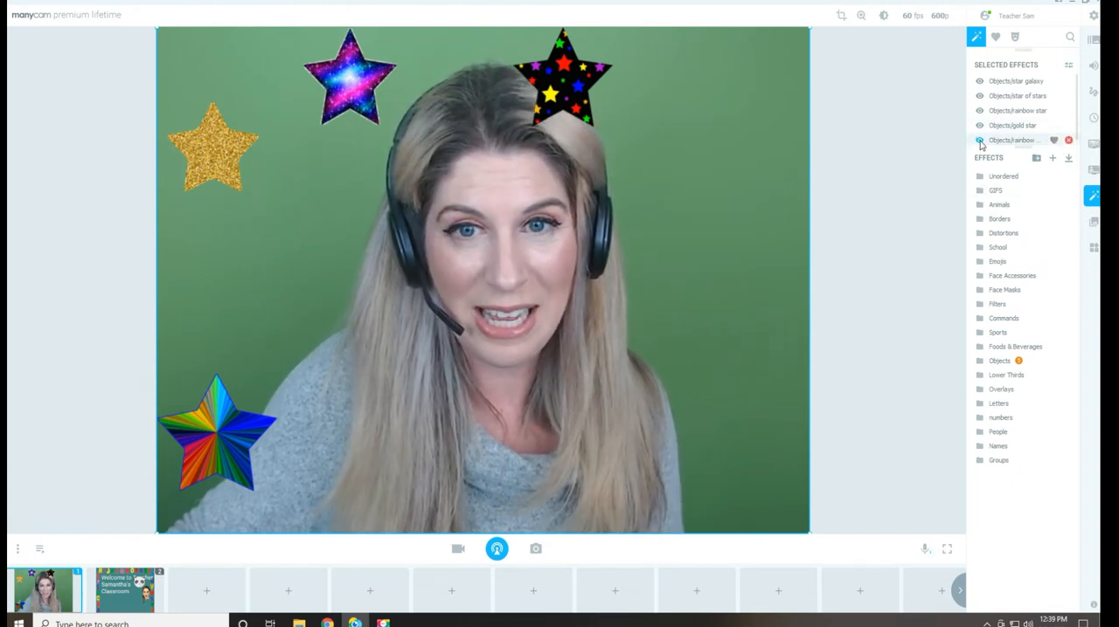
click(979, 142)
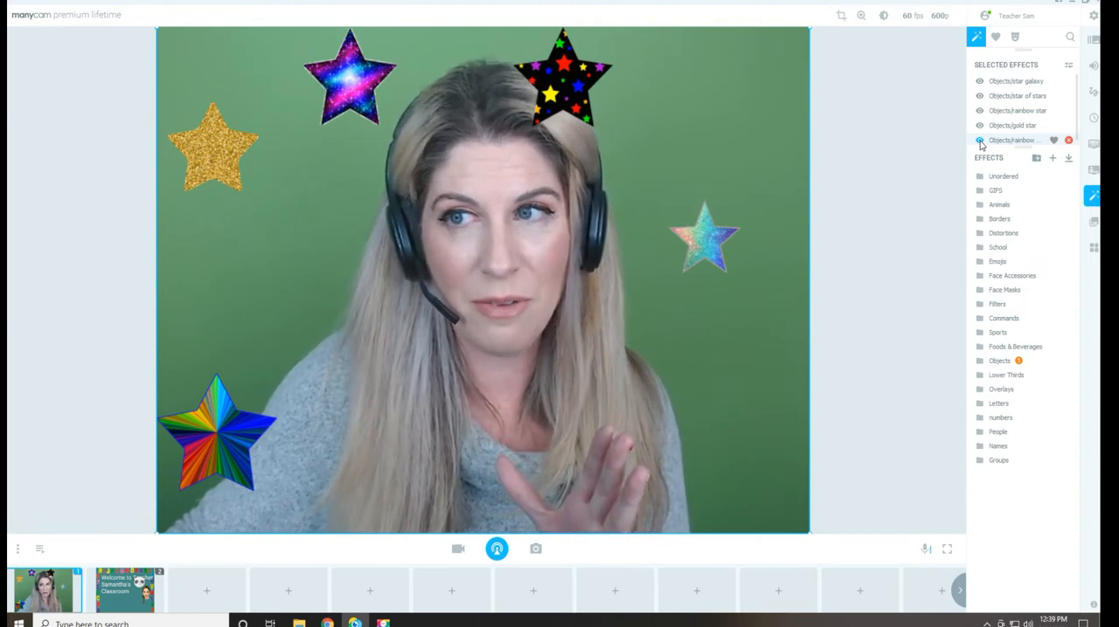
click(979, 142)
click(979, 142)
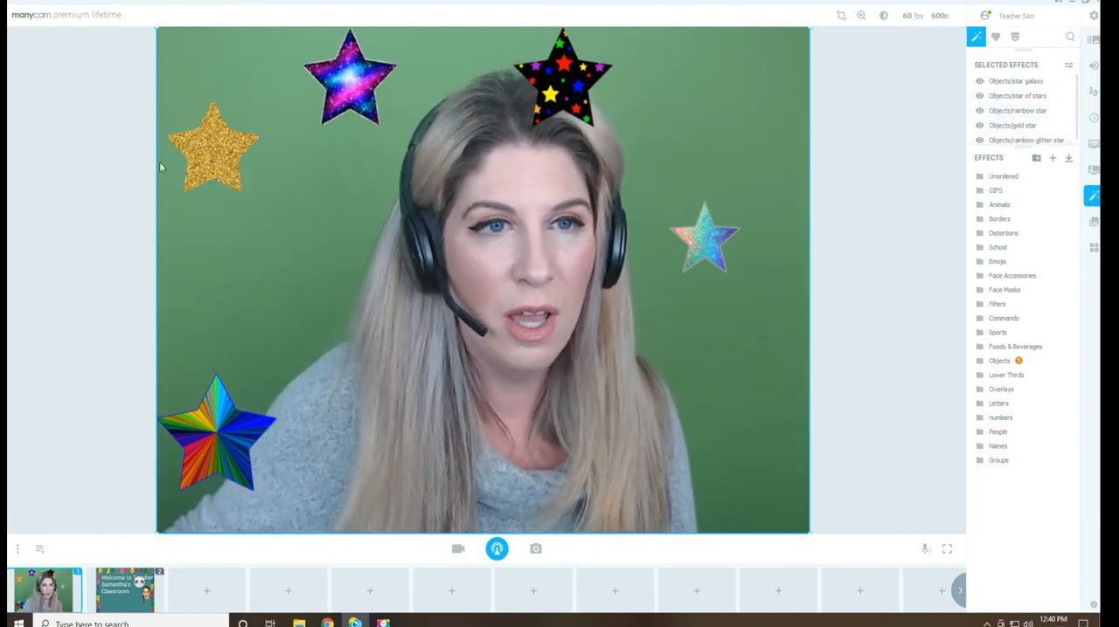
Move the gold star aside and the star galaxy to the video's left edge, and shrink the rainbow star into the lower-left corner
drag(210, 158, 412, 317)
drag(351, 76, 217, 279)
click(230, 446)
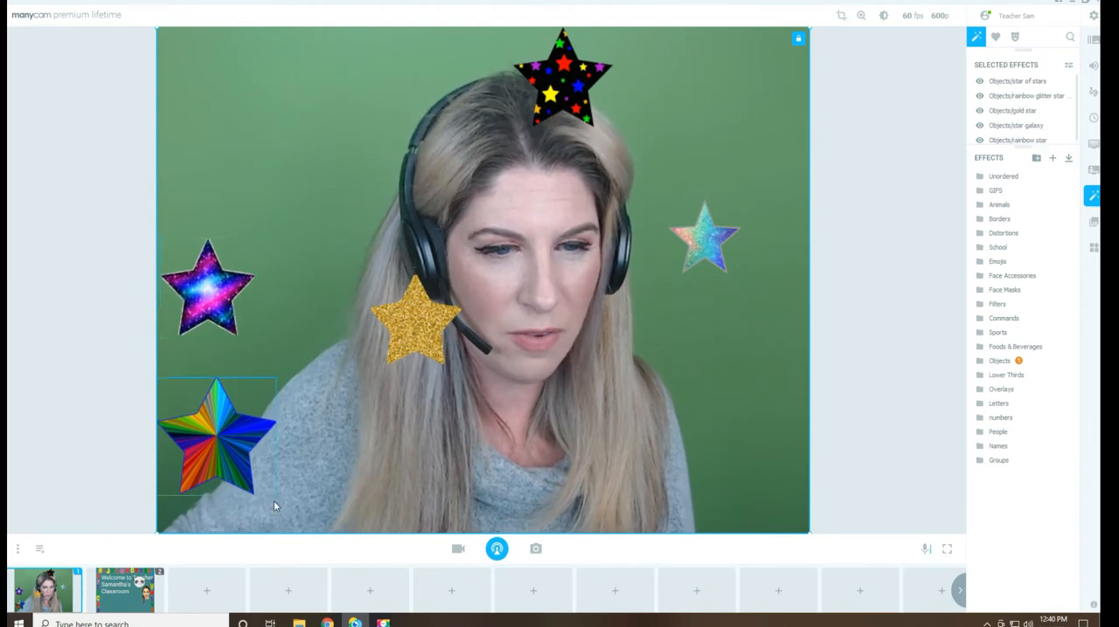
drag(273, 495, 203, 468)
Shrink the star galaxy to match the rainbow star and place it just above that star
drag(207, 288, 204, 371)
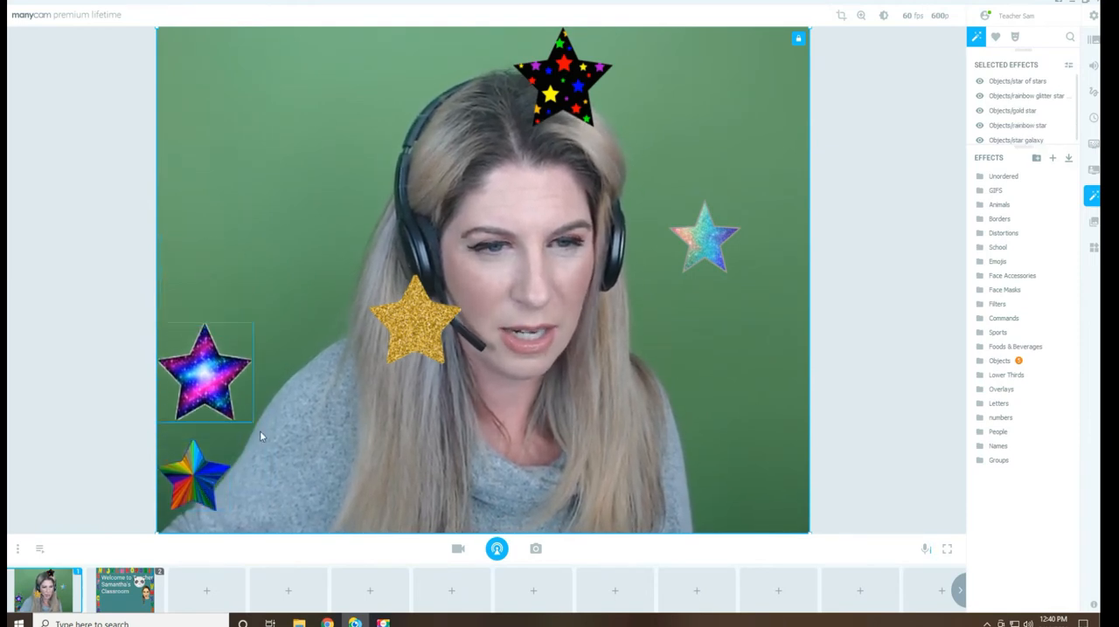
drag(249, 420, 230, 399)
drag(195, 360, 196, 377)
Shrink the star of stars and the gold star and stack them above the star galaxy along the video's left edge
drag(562, 78, 207, 260)
drag(253, 306, 193, 128)
drag(404, 323, 197, 270)
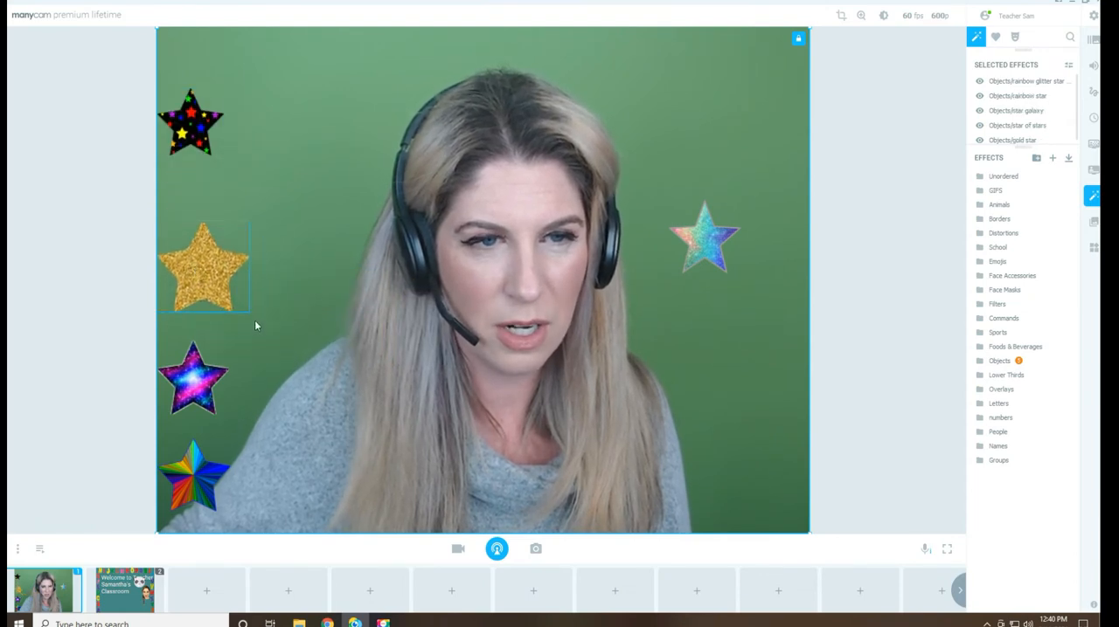
drag(241, 302, 222, 280)
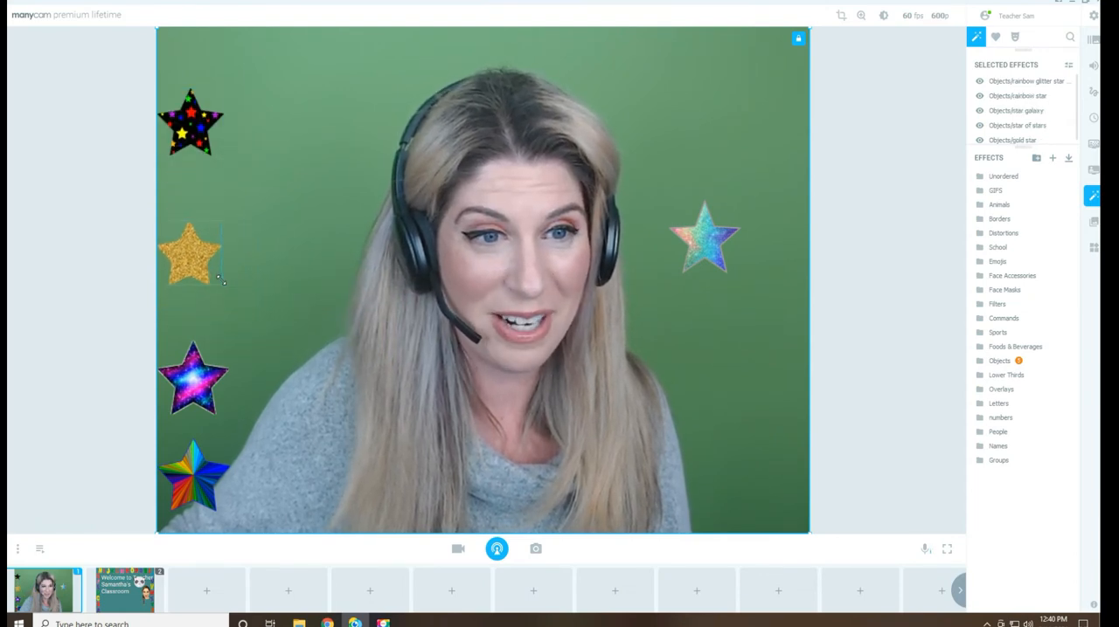
Place the rainbow glitter star atop the left-edge column and adjust the other stars' positions to space all five evenly
drag(193, 124, 193, 162)
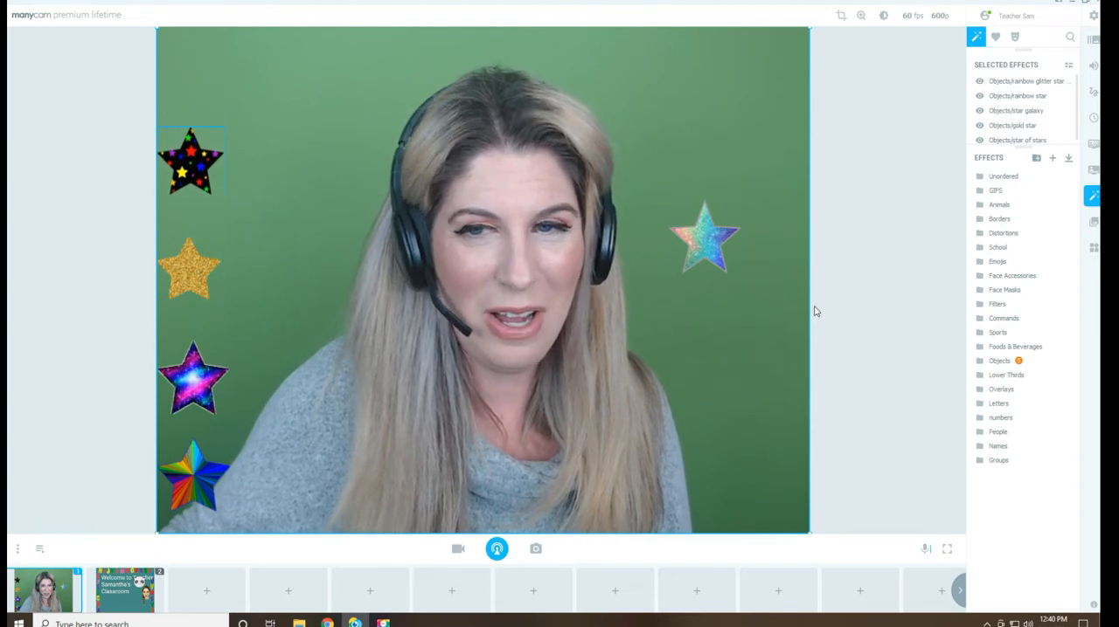
drag(664, 216, 154, 42)
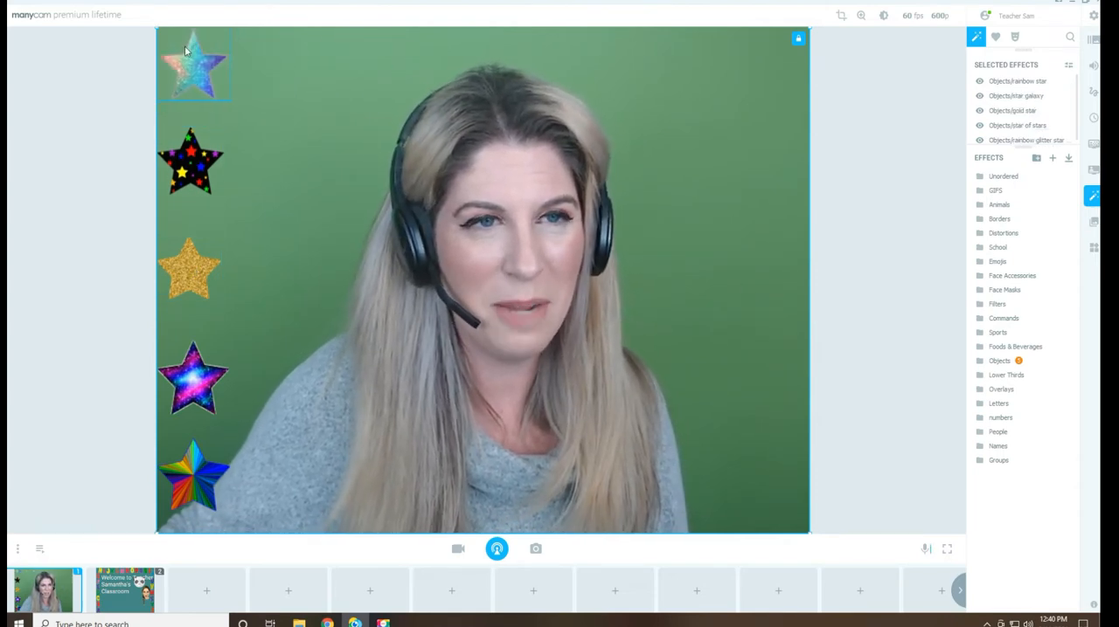
drag(190, 159, 193, 173)
drag(203, 411, 203, 404)
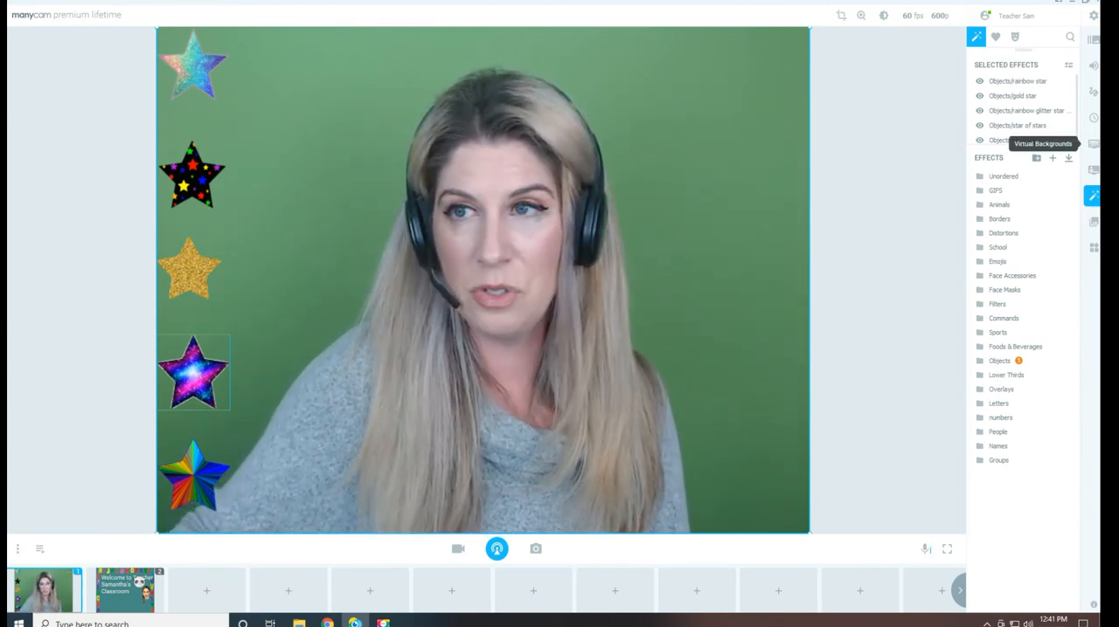
Reorder the selected effects to match the star column from top to bottom, and hide the five stars one by one
click(194, 76)
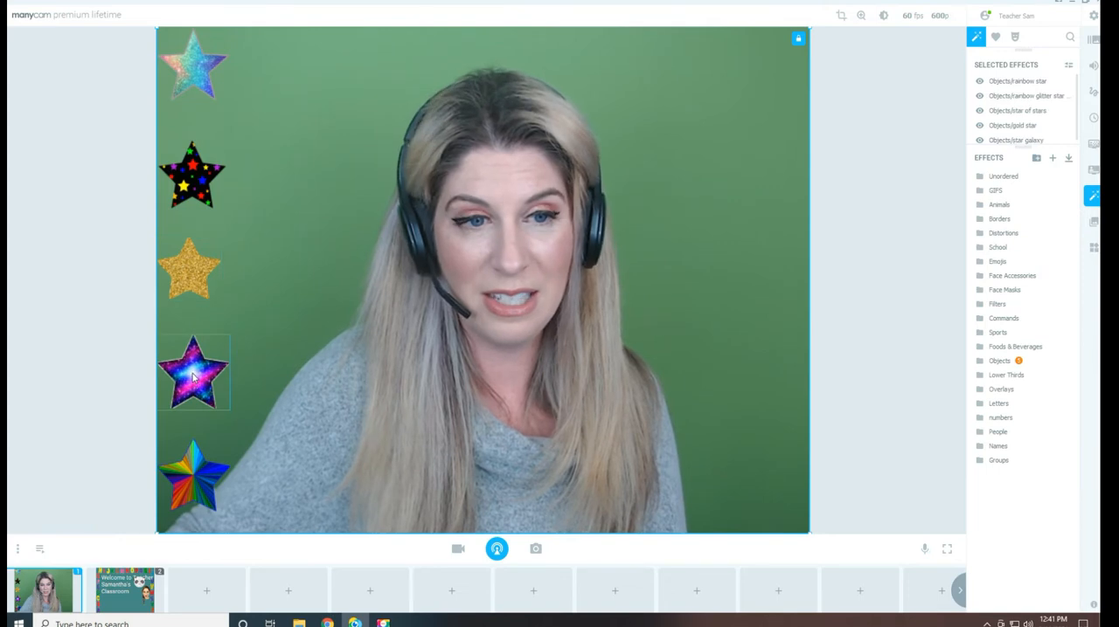
click(194, 479)
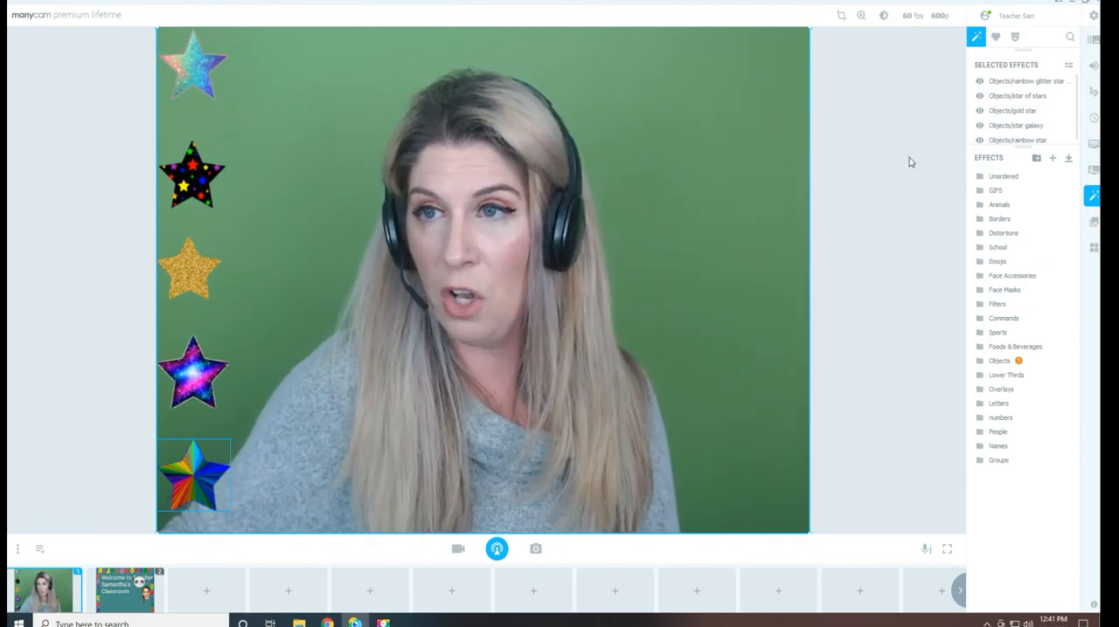
click(979, 81)
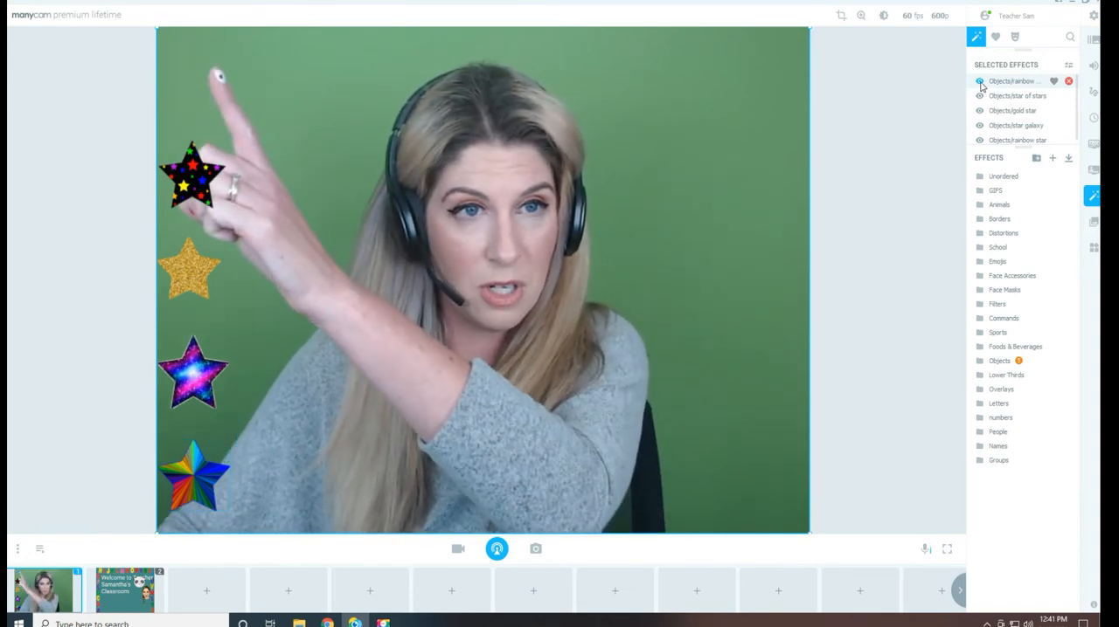
click(980, 96)
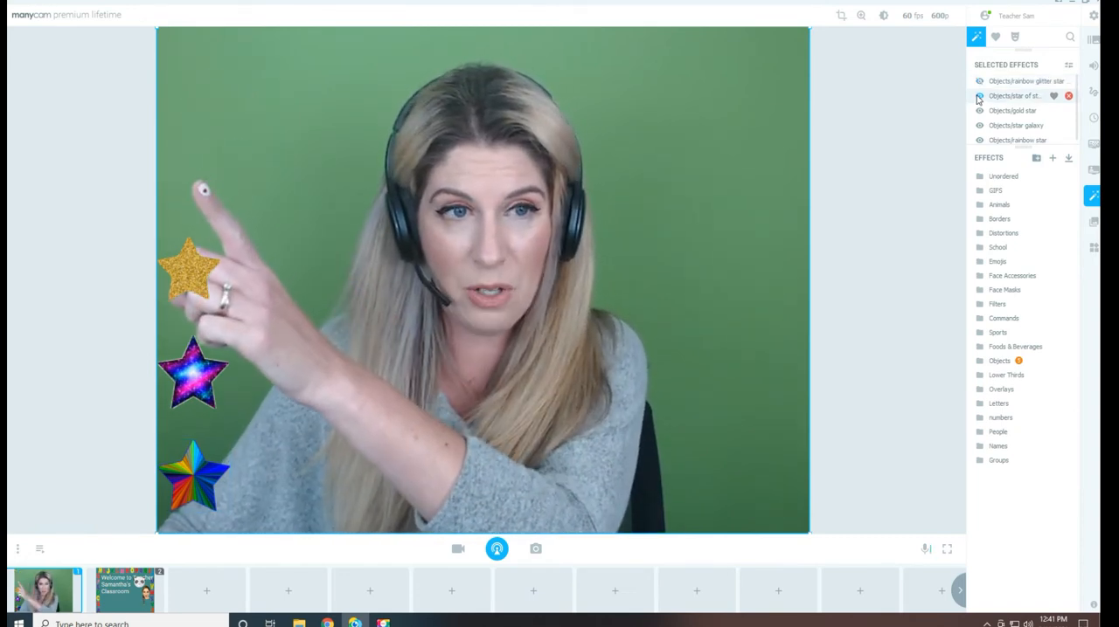
click(979, 111)
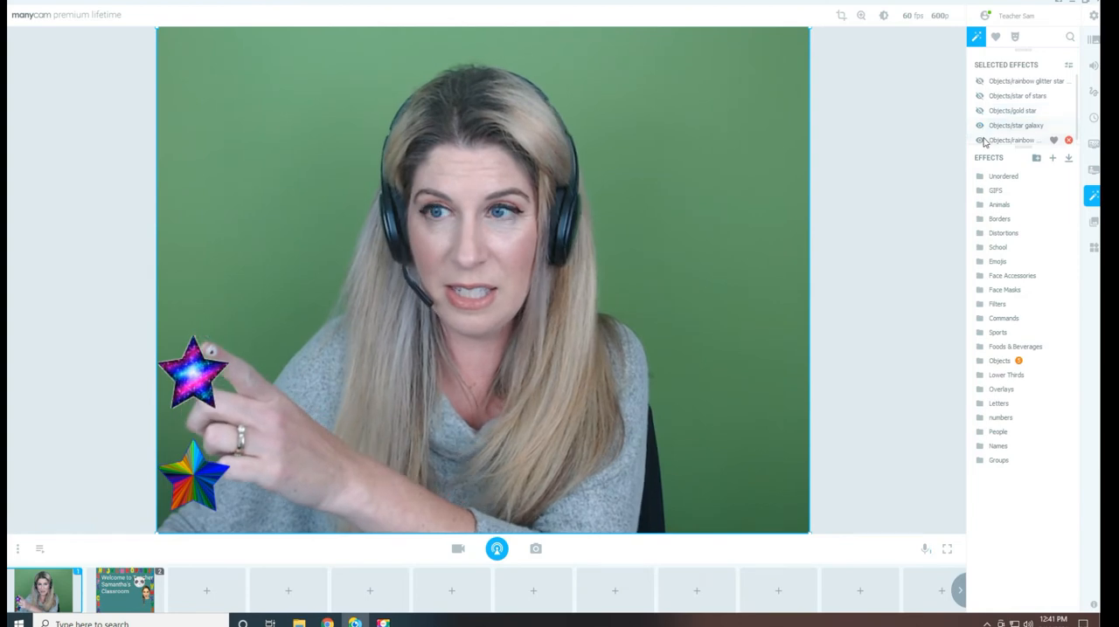
click(980, 126)
click(980, 140)
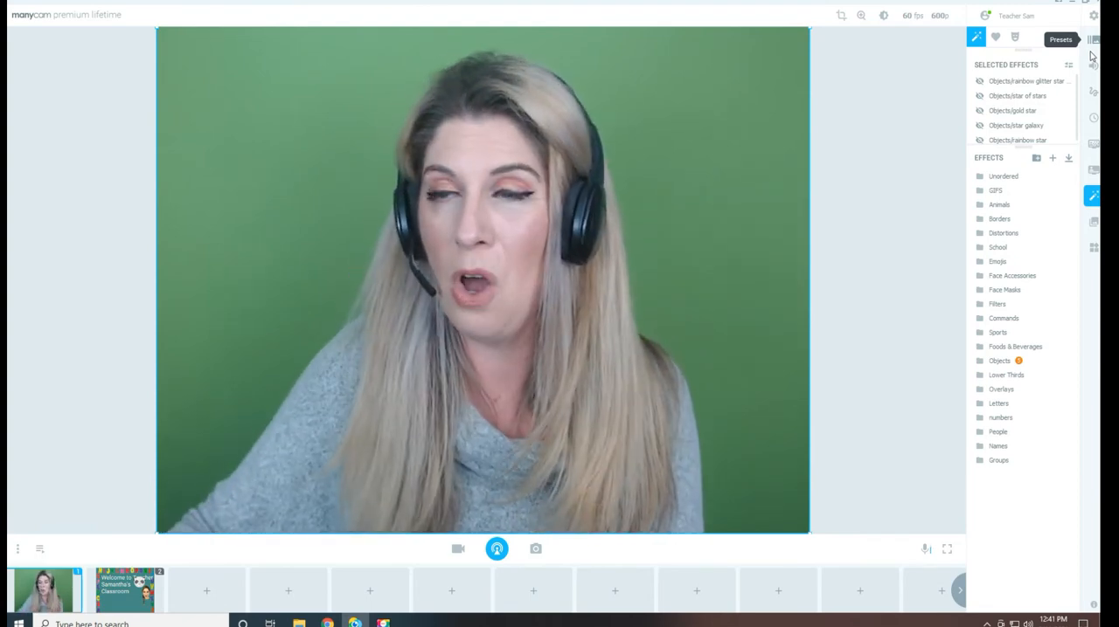
Show the five stars again one at a time from top to bottom, and hide all selected effects at once
mouse_move(994, 87)
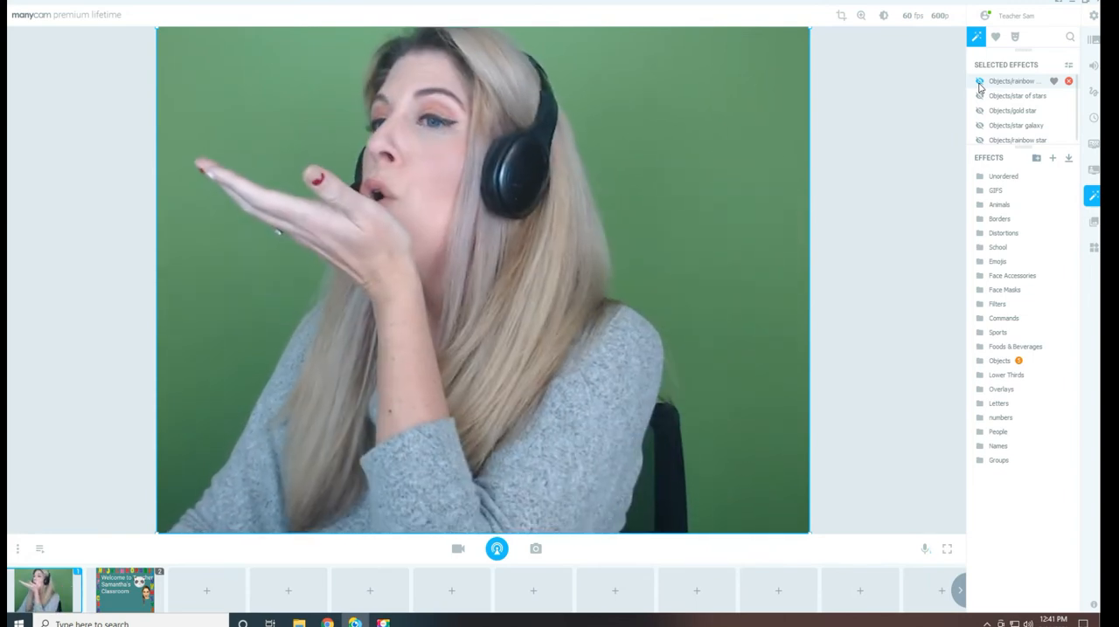
click(978, 82)
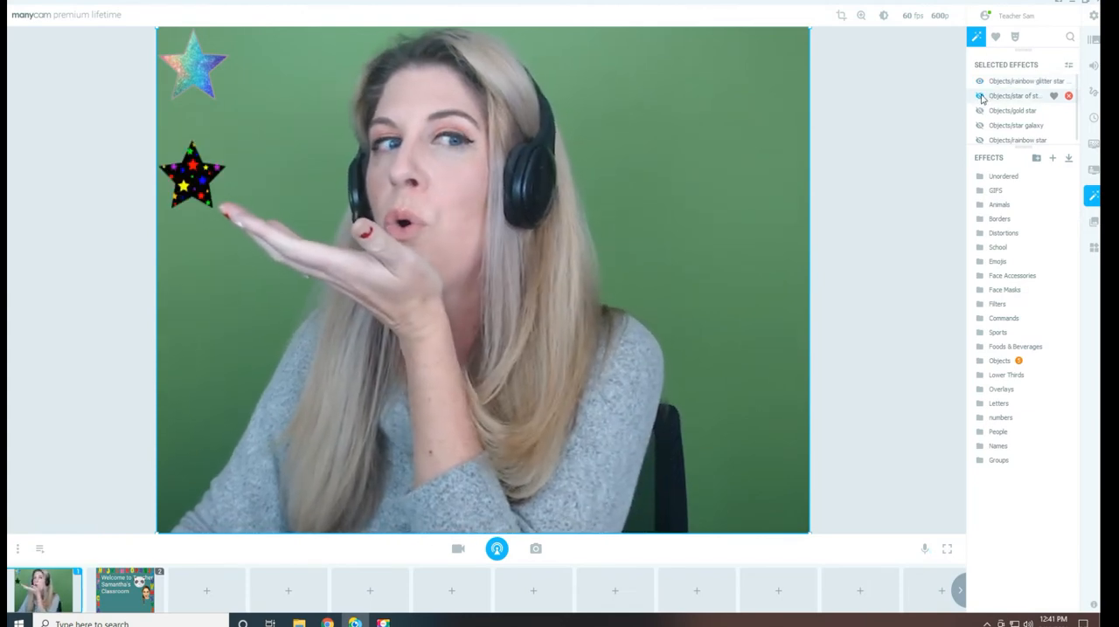
click(978, 111)
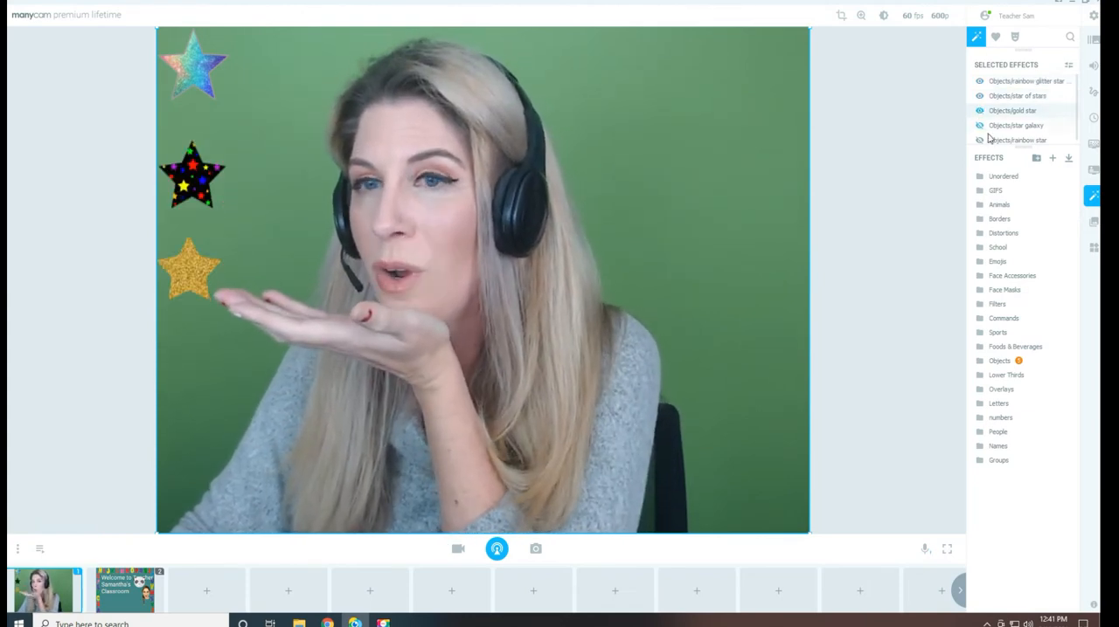
click(979, 125)
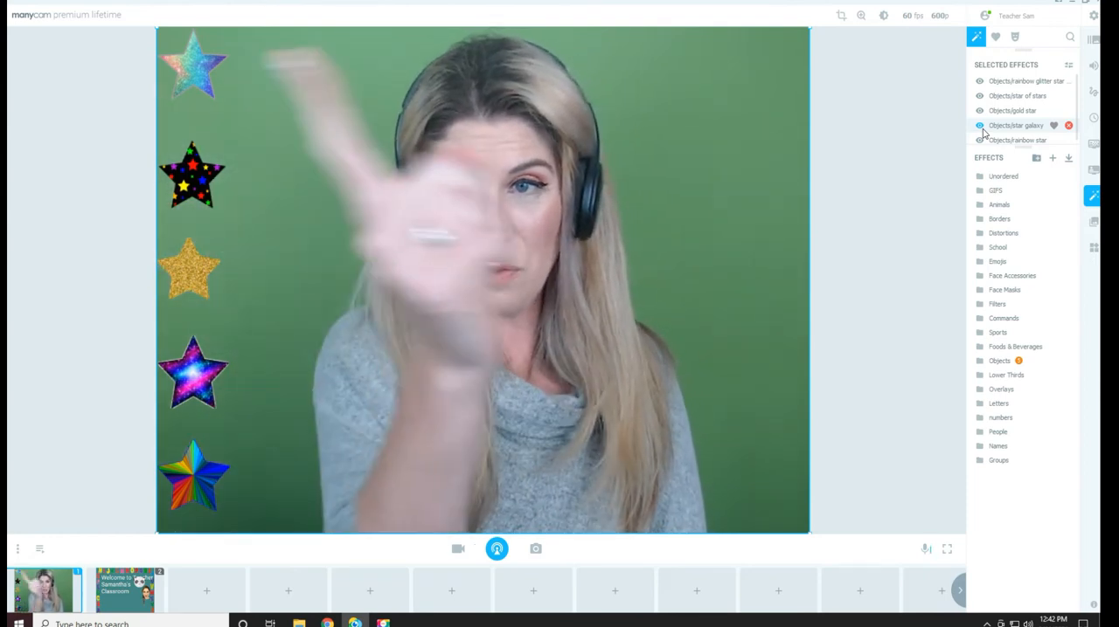
click(1068, 68)
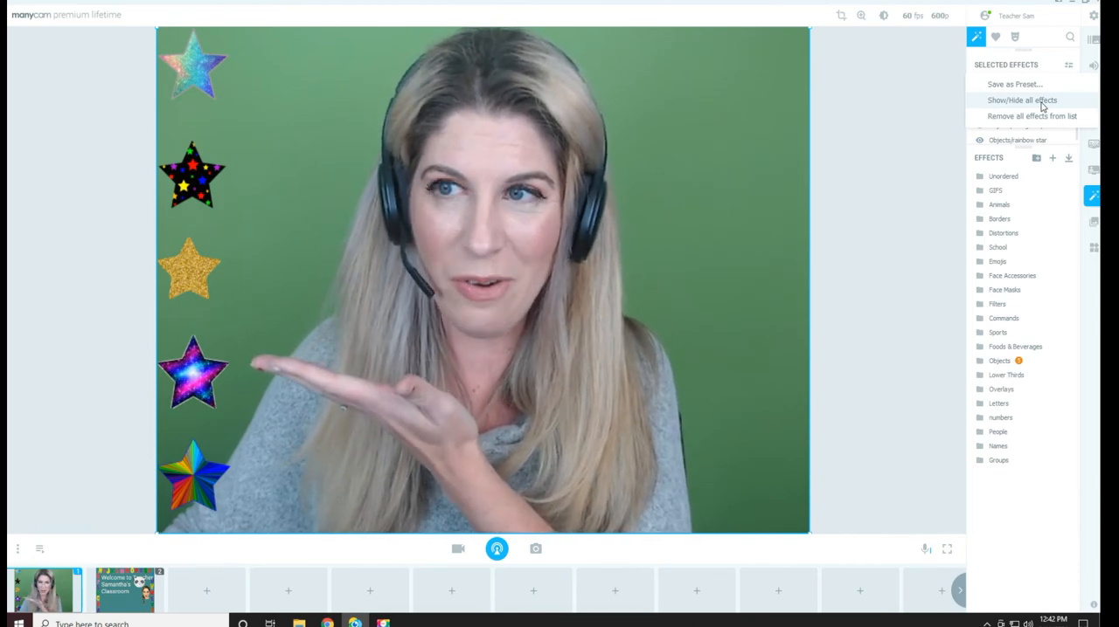
click(1042, 102)
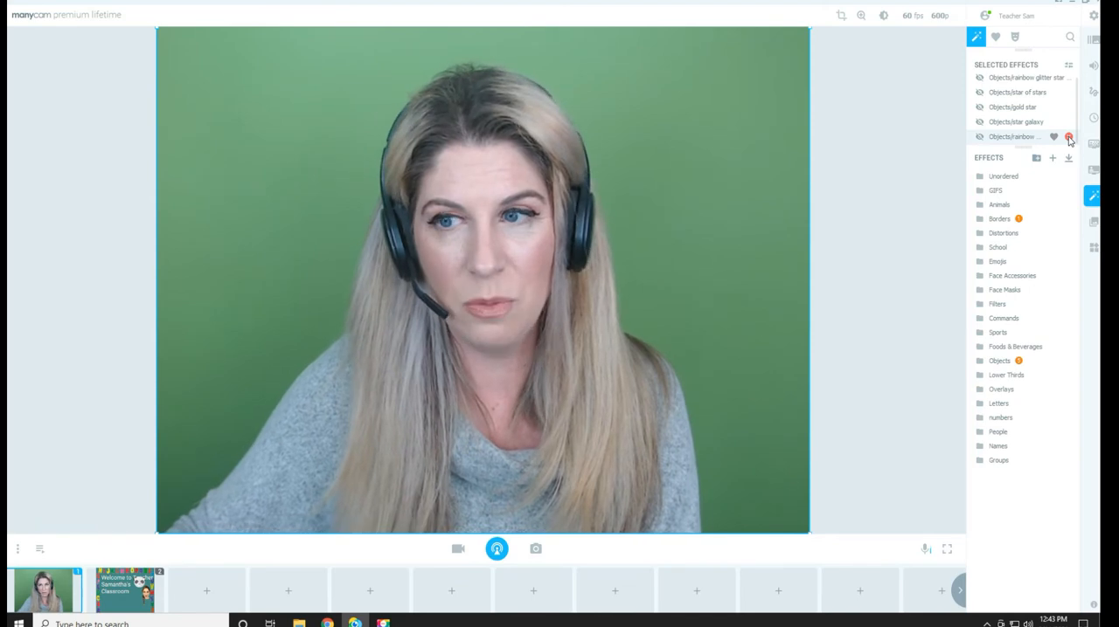
Turn on the text overlay with a white #ffffff background and make its box taller along the video's lower edge
click(1092, 92)
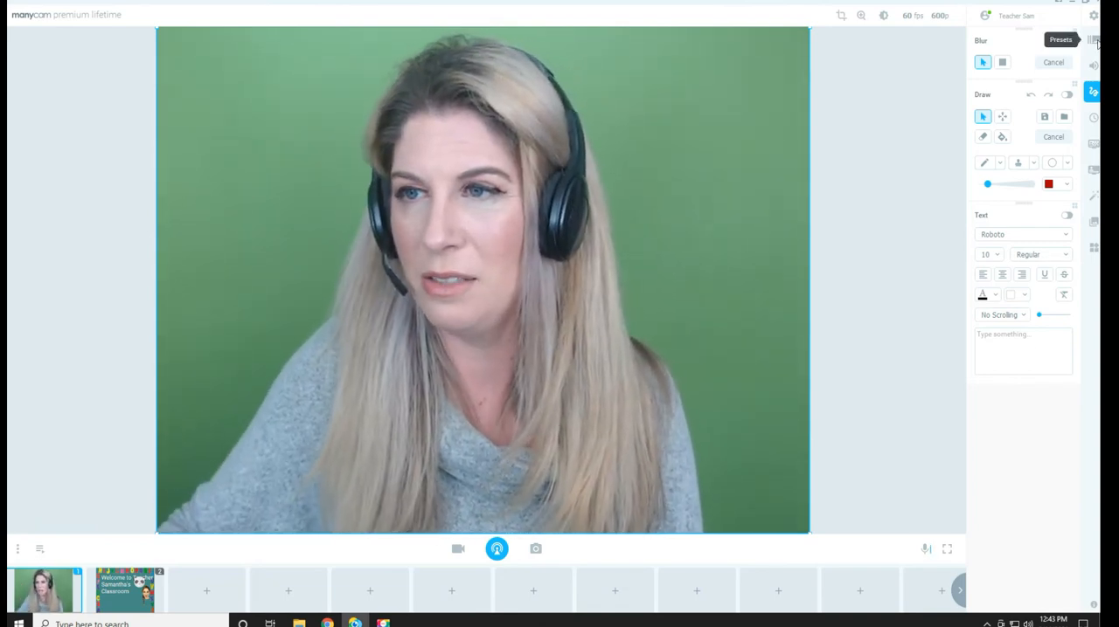
click(1066, 217)
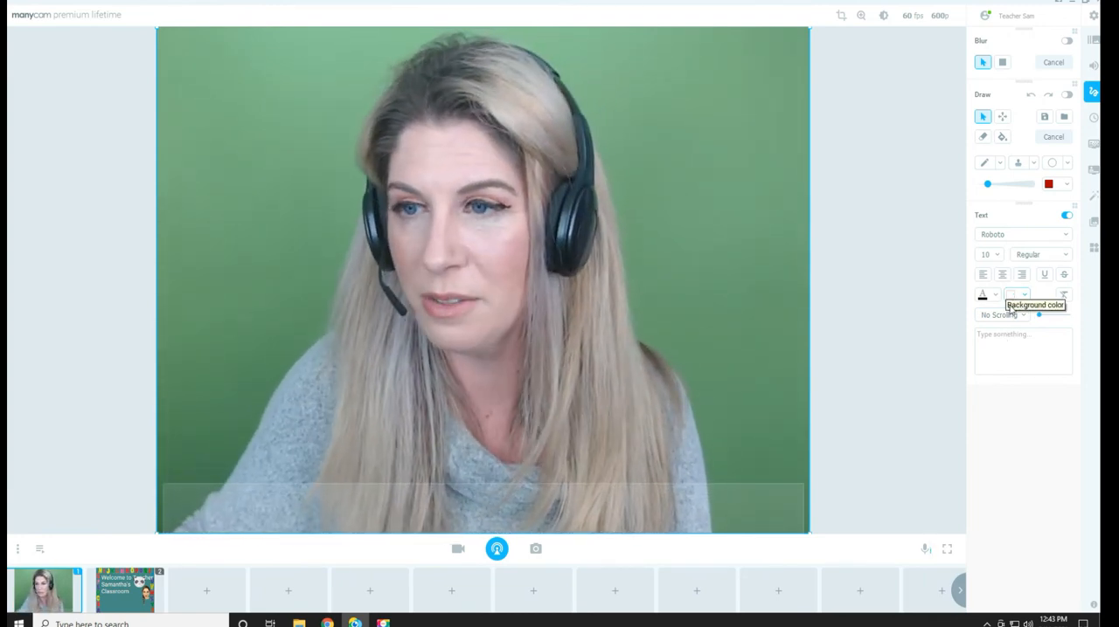
click(1025, 300)
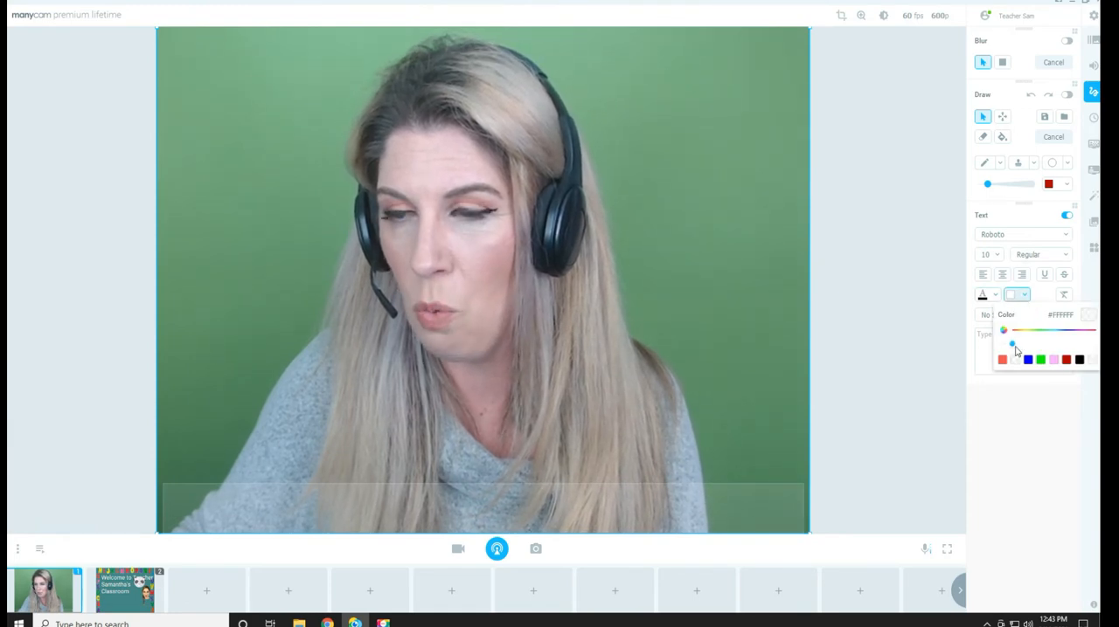
click(1007, 335)
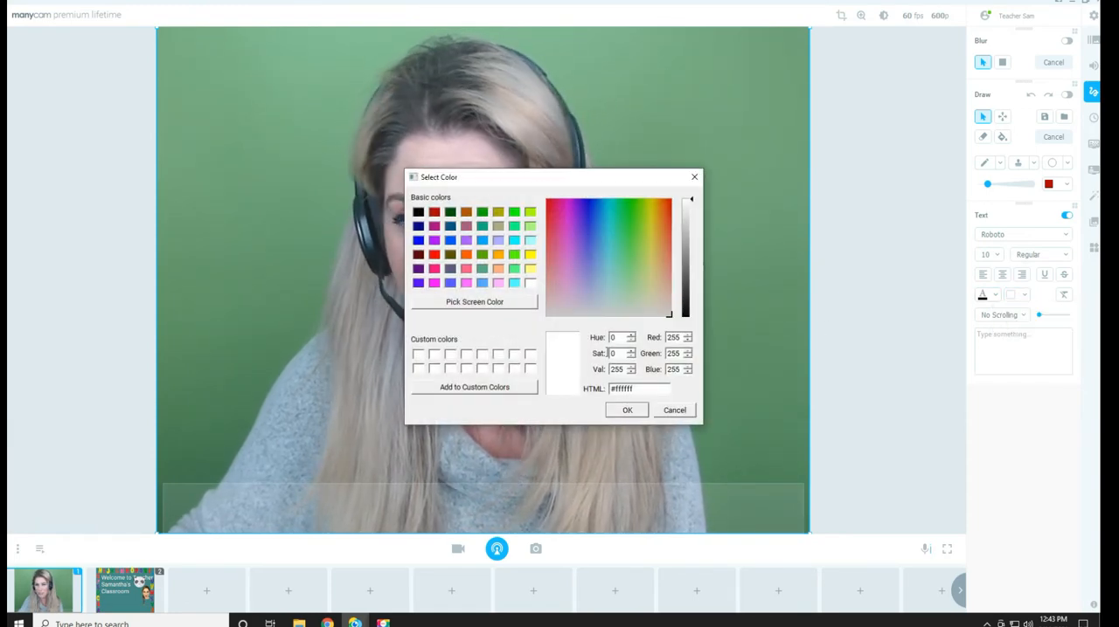
click(626, 411)
drag(580, 482, 579, 466)
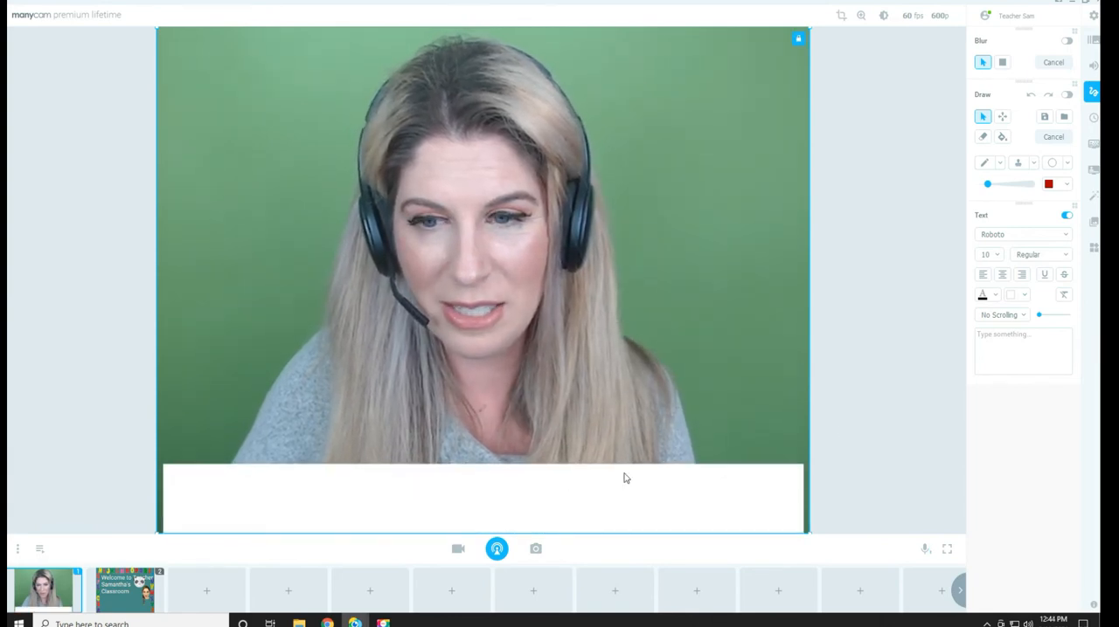
Set the overlay text to "She plays with a ball." at size 12, and switch the text overlay off
click(996, 256)
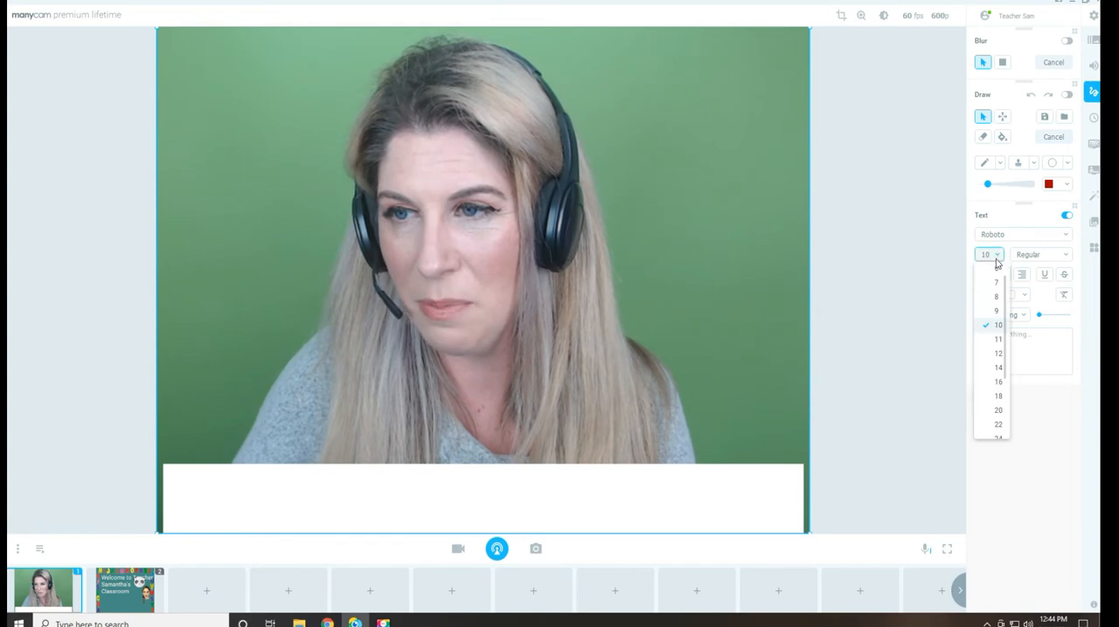
click(994, 354)
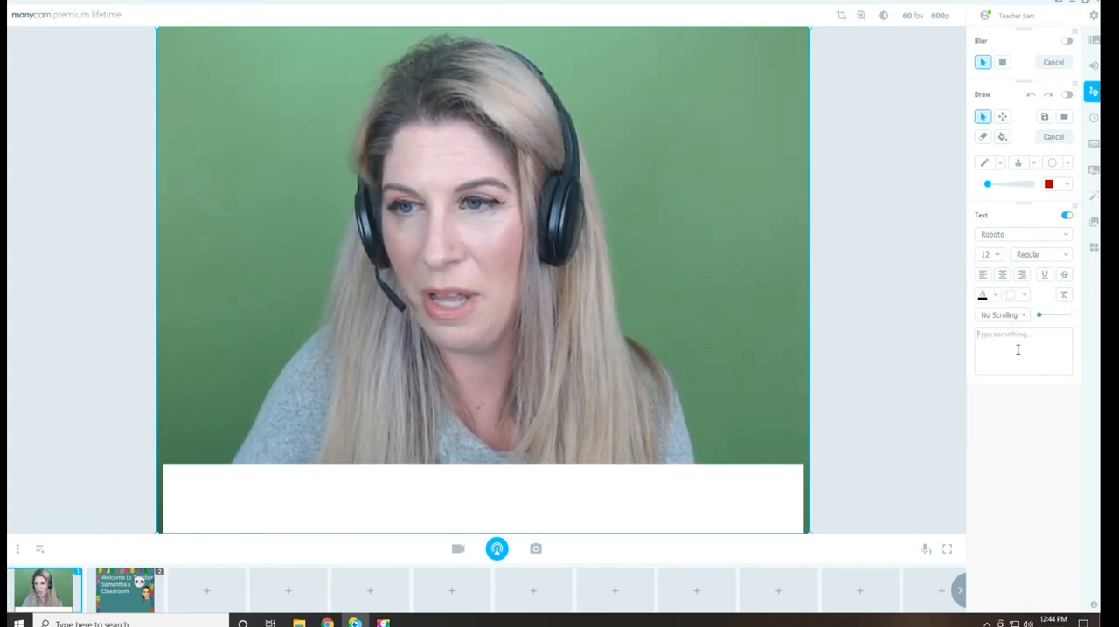
text(She)
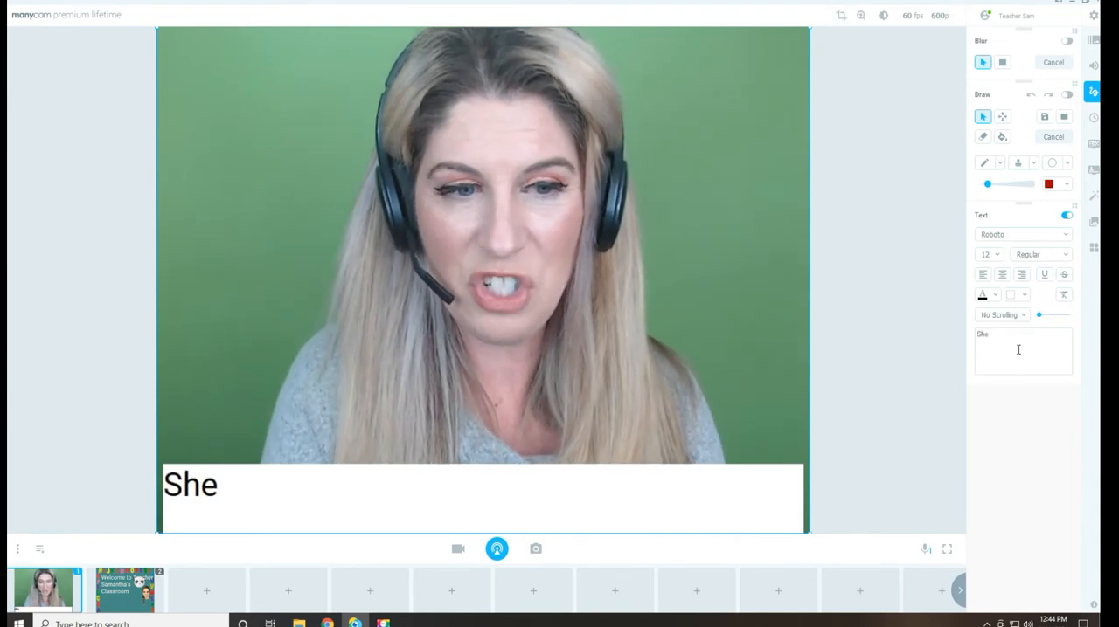
text( plays with a)
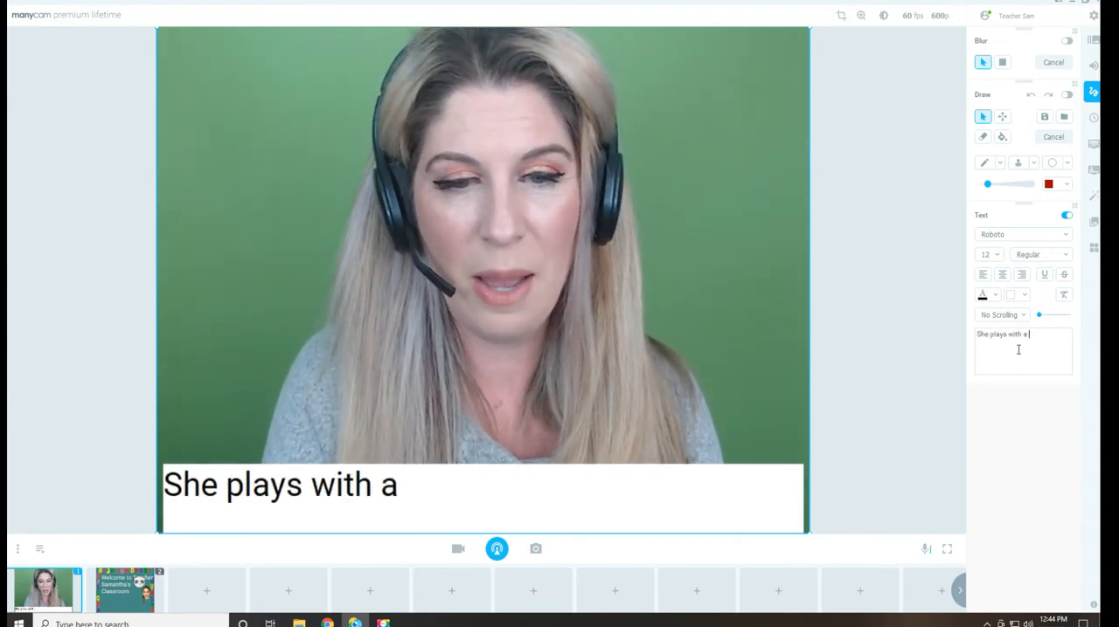
text( ball.)
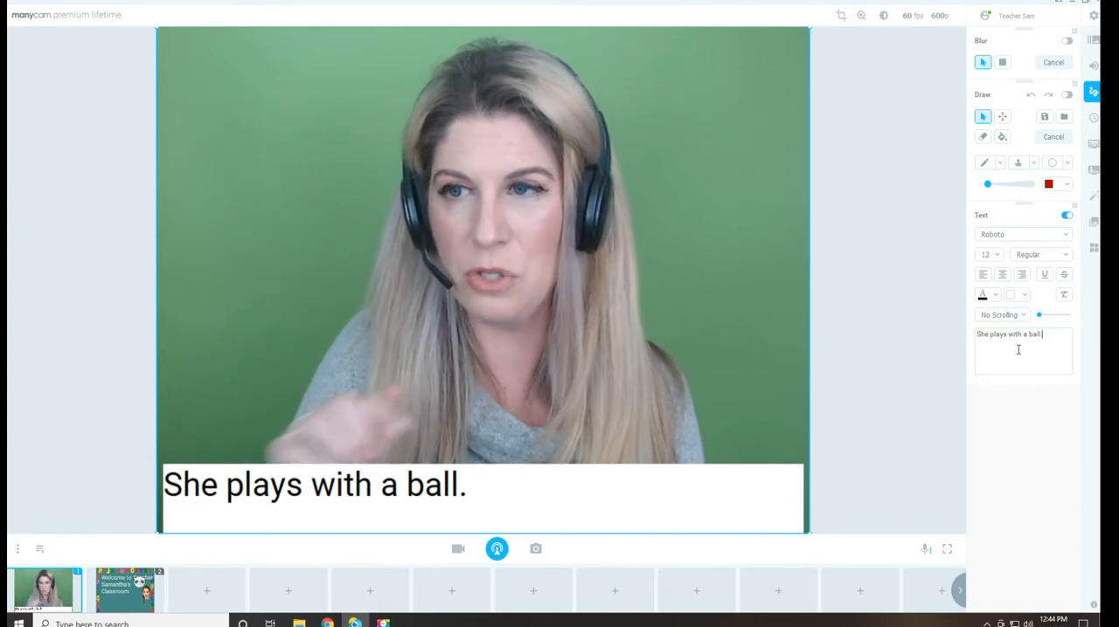
click(1066, 215)
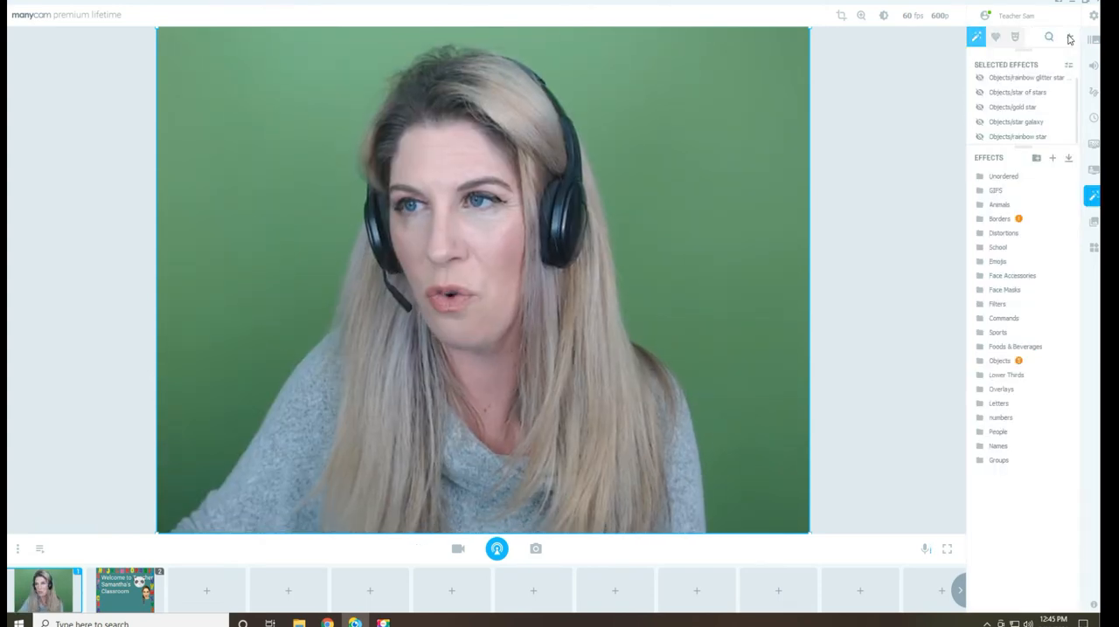
Search the effects for "name", add the orange teacher name effect and place it in the video's upper-right corner
click(1069, 39)
text(name)
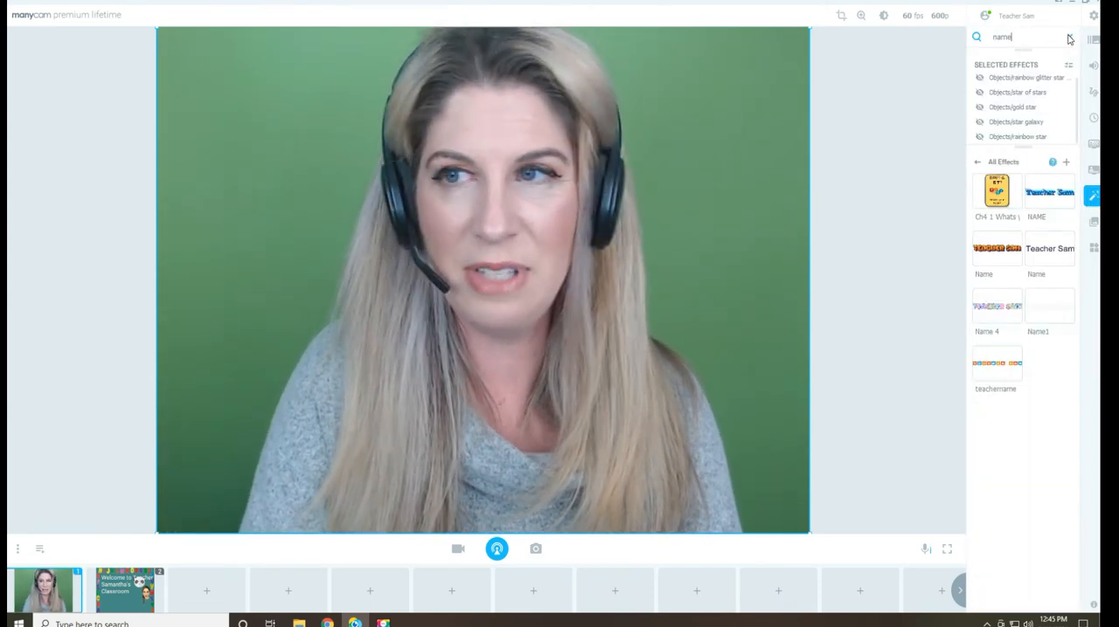
click(1003, 253)
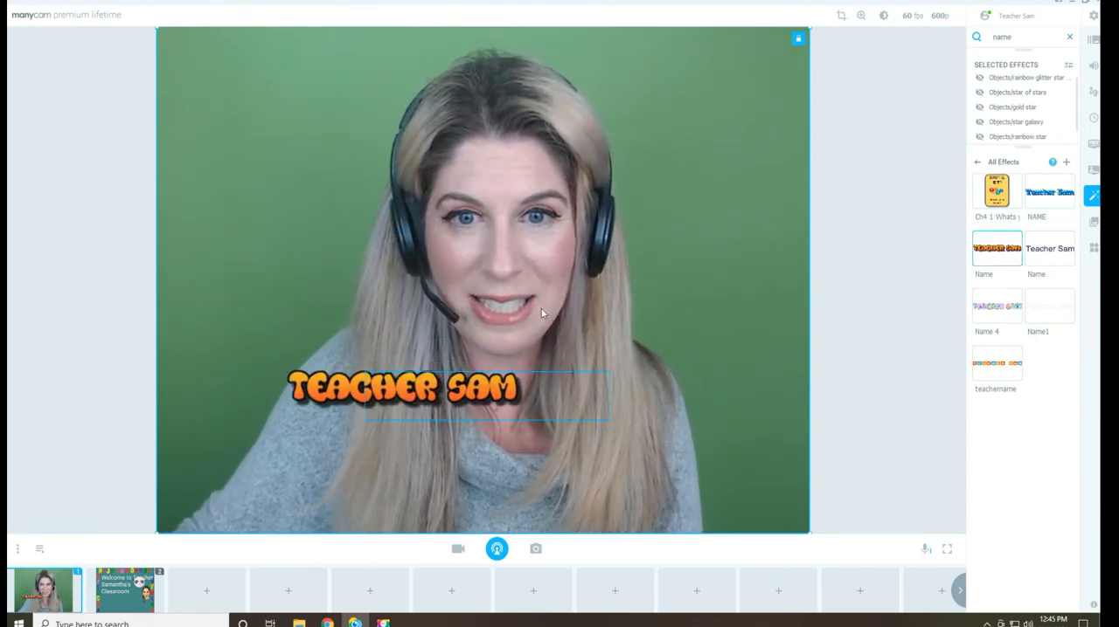
drag(402, 404, 749, 77)
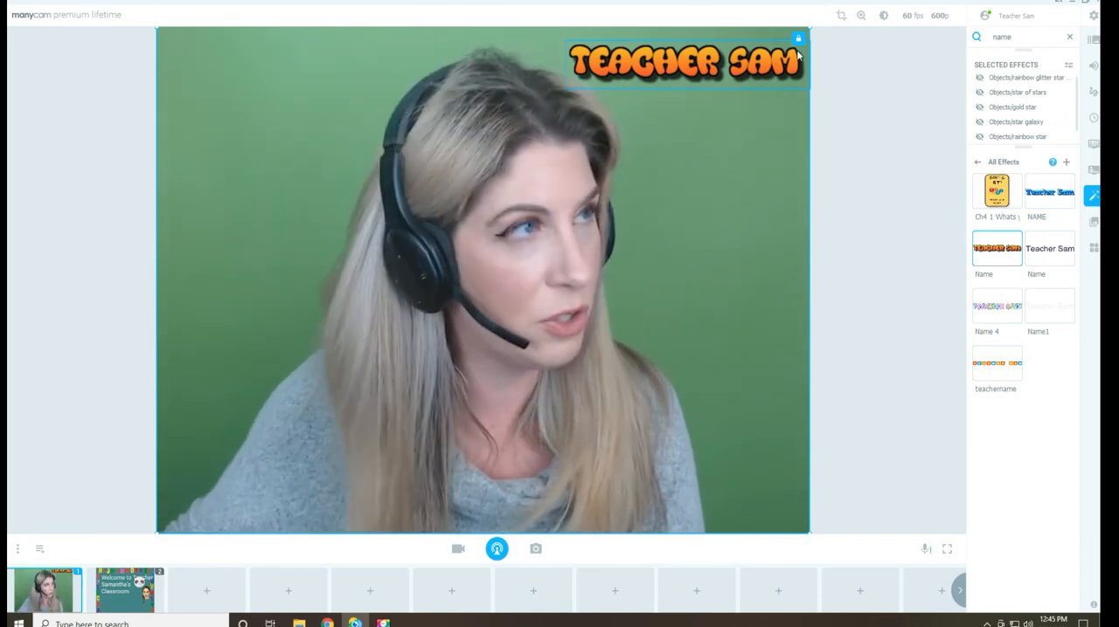
Leave the effect search results and create a new effects category titled Stars
click(977, 161)
click(979, 163)
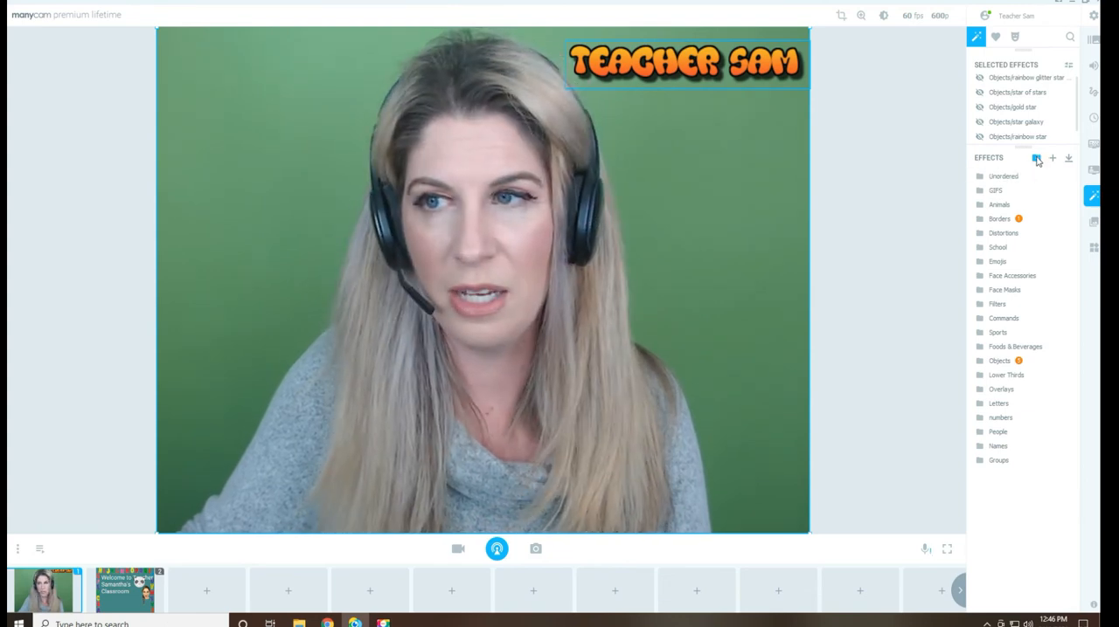
click(1036, 159)
text(Stars)
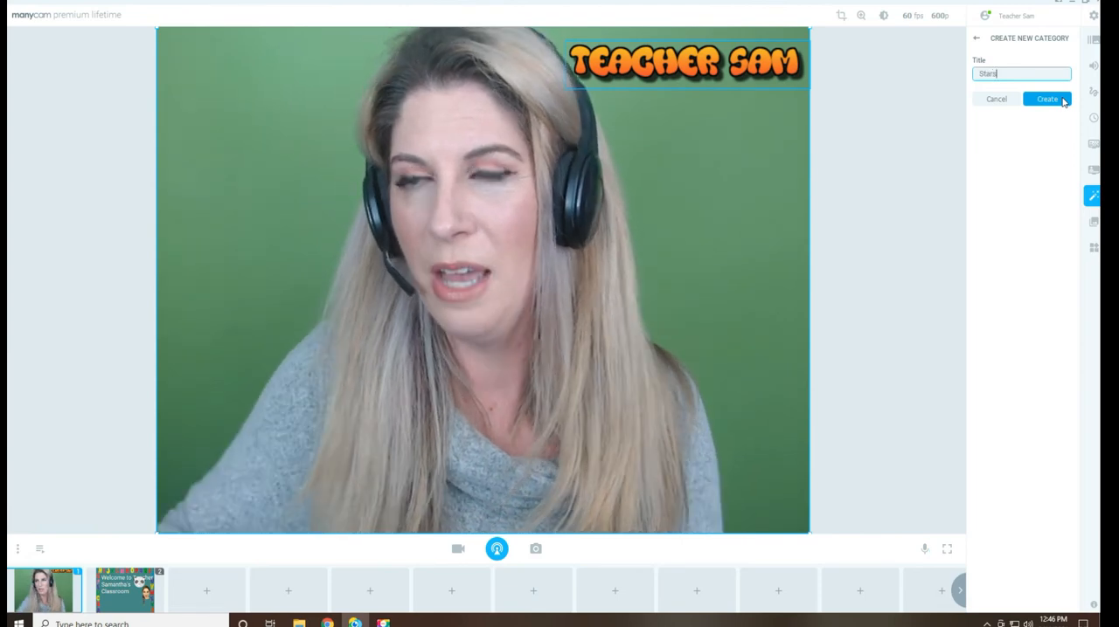
click(1061, 99)
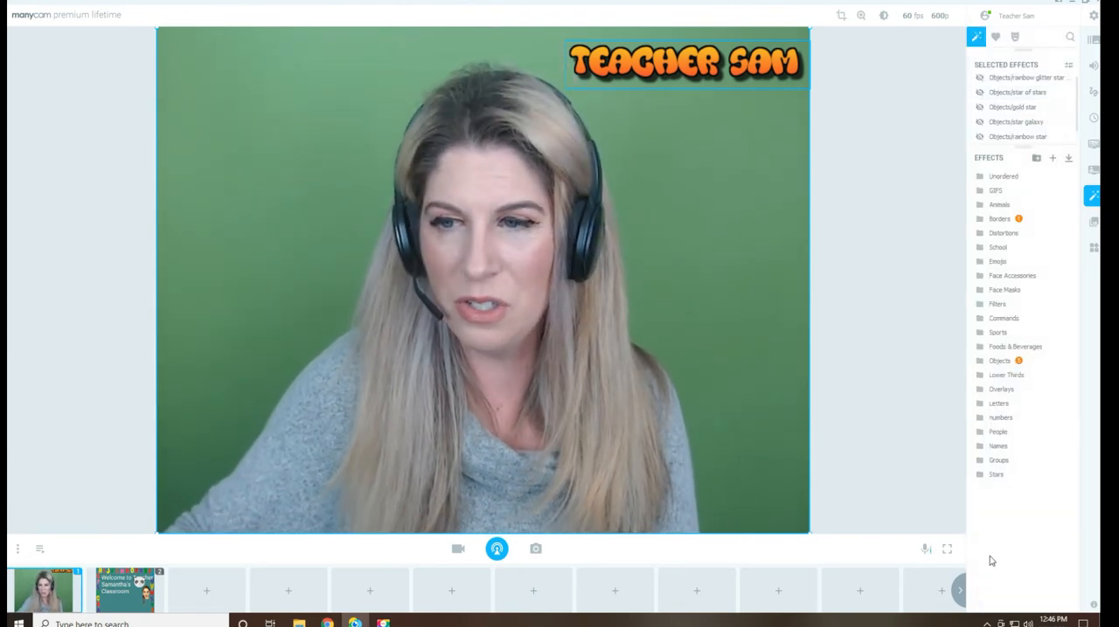
Open the Stars category and start moving effects into it, with Objects as the source category
click(991, 480)
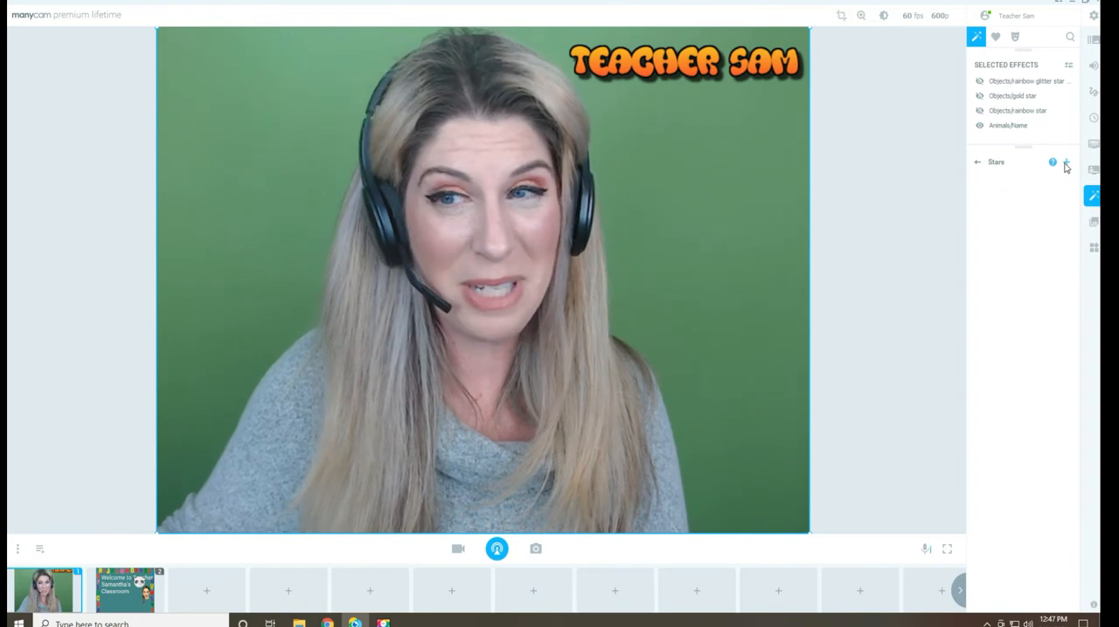
click(1068, 162)
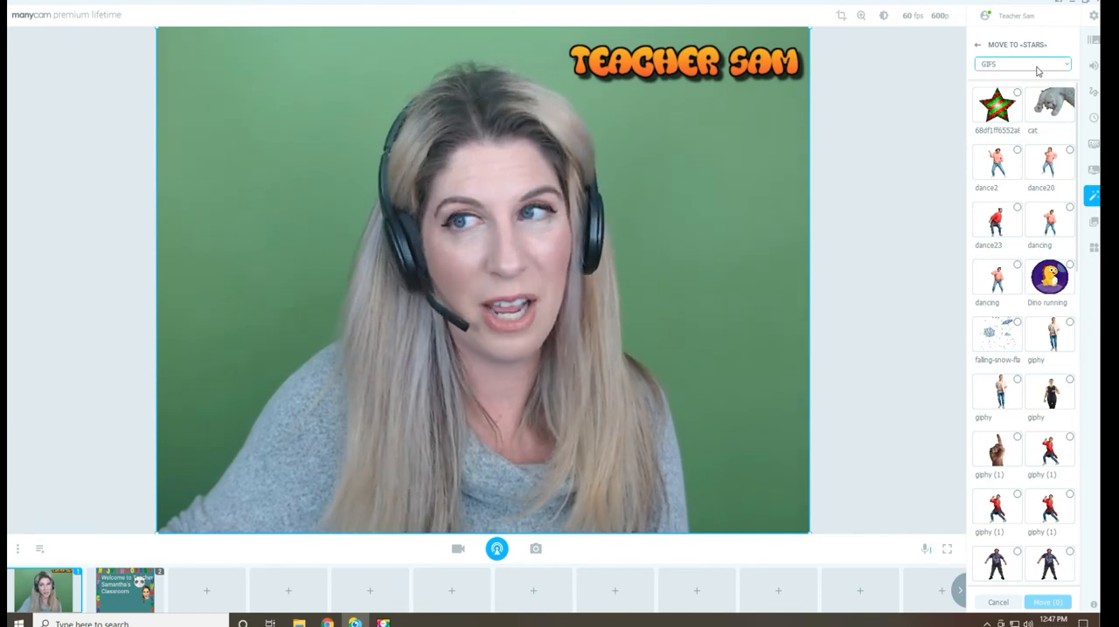
click(1037, 68)
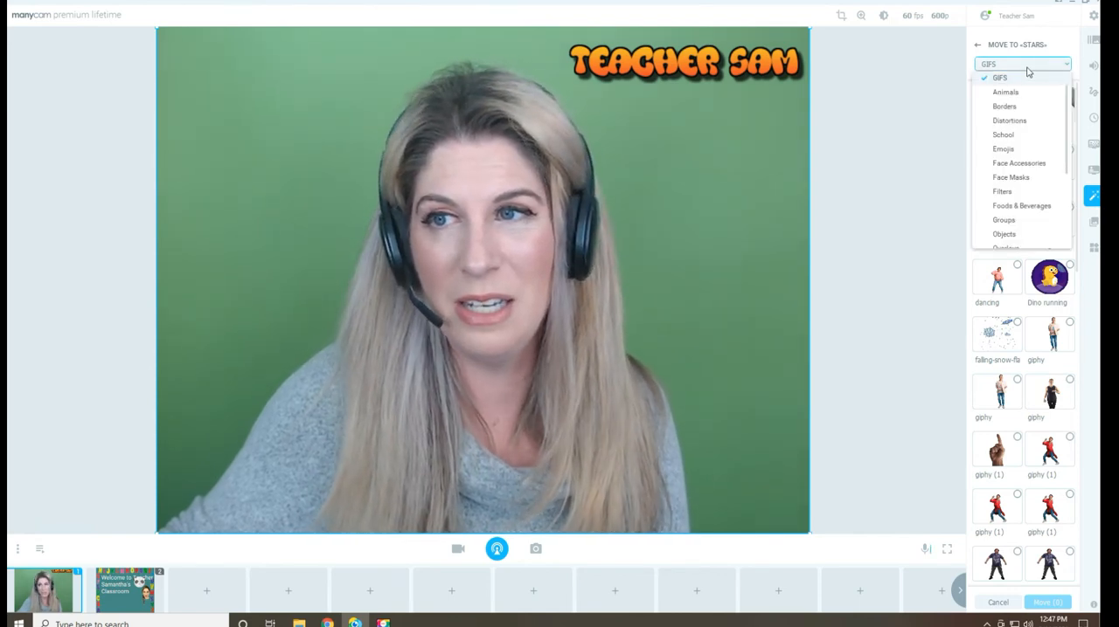
click(1004, 236)
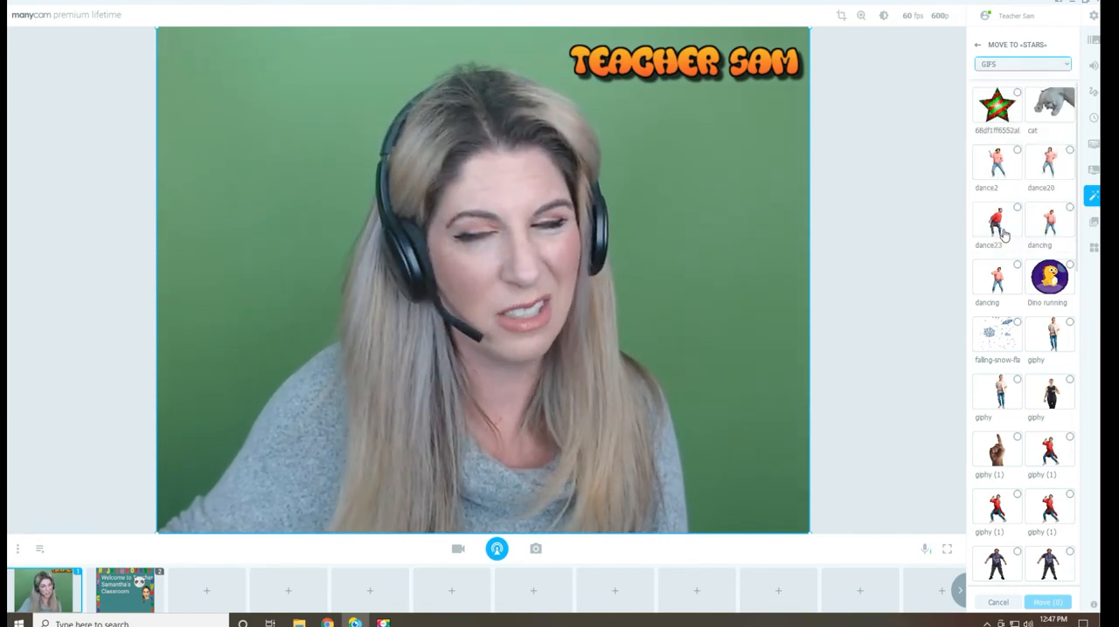
Select the gold, rainbow glitter, rainbow, star friend, star galaxy, star of stars and star rainbow effects and move them into Stars
scroll(1014, 263, down, 5)
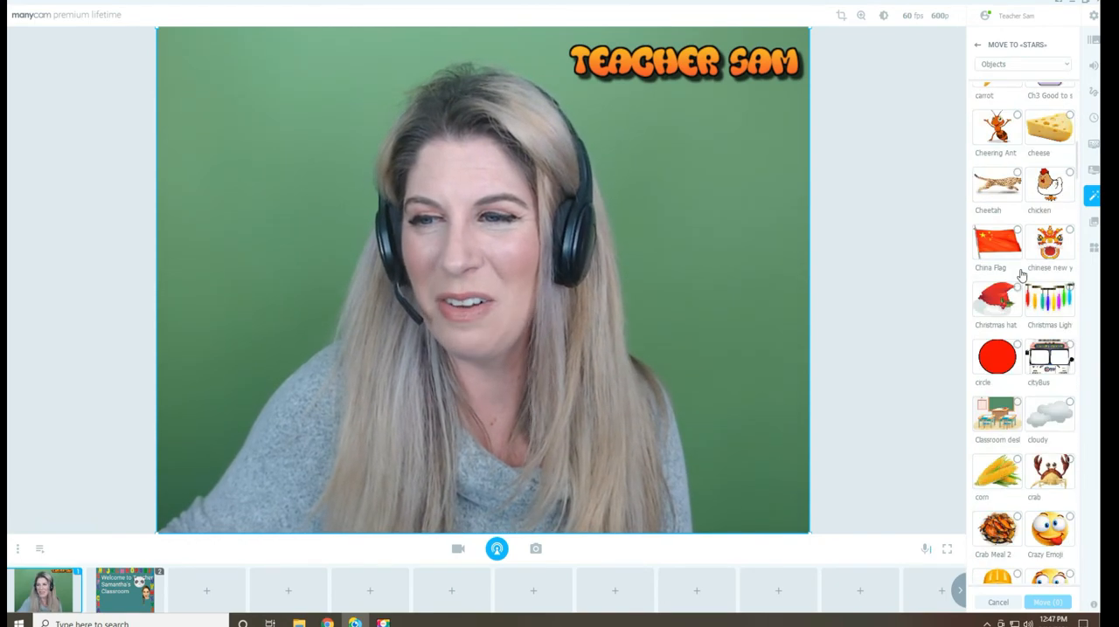
scroll(1023, 271, down, 15)
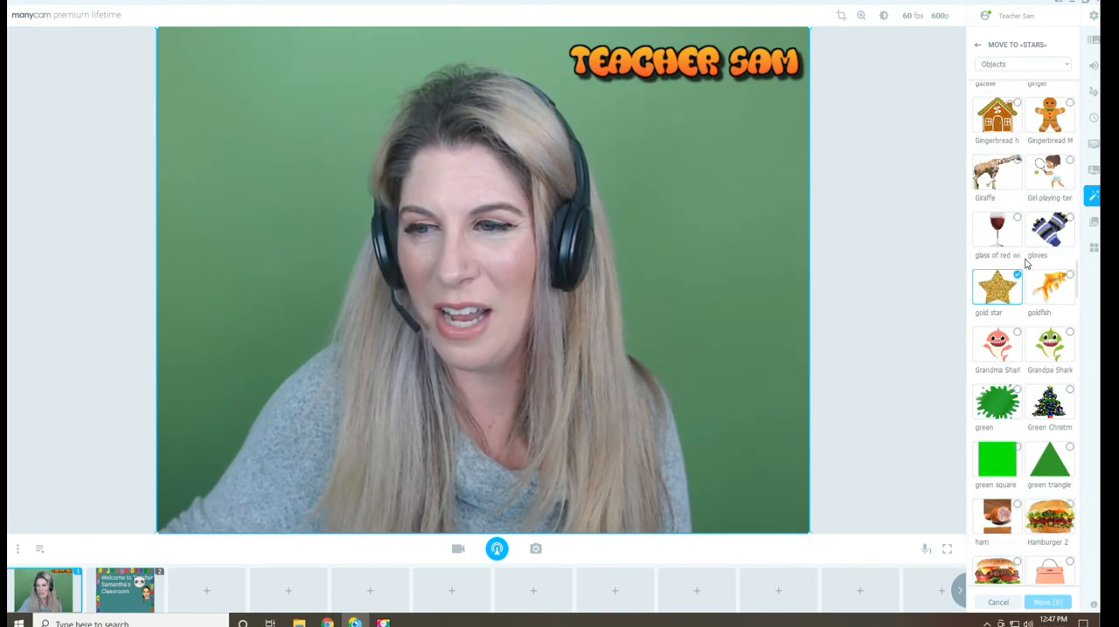
scroll(1027, 263, down, 15)
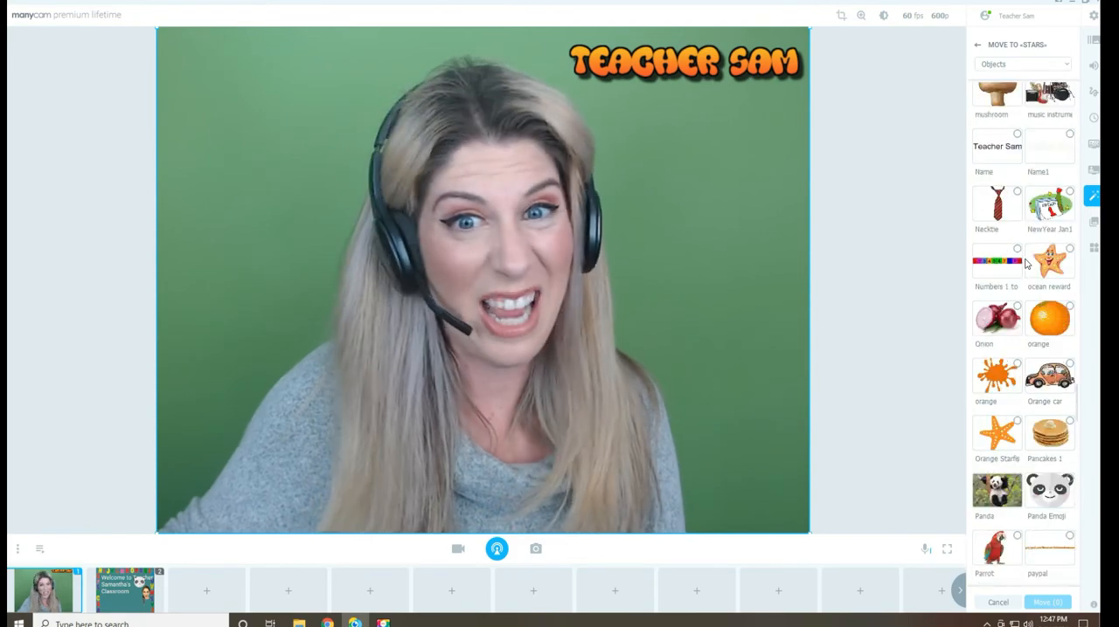
scroll(1027, 262, down, 10)
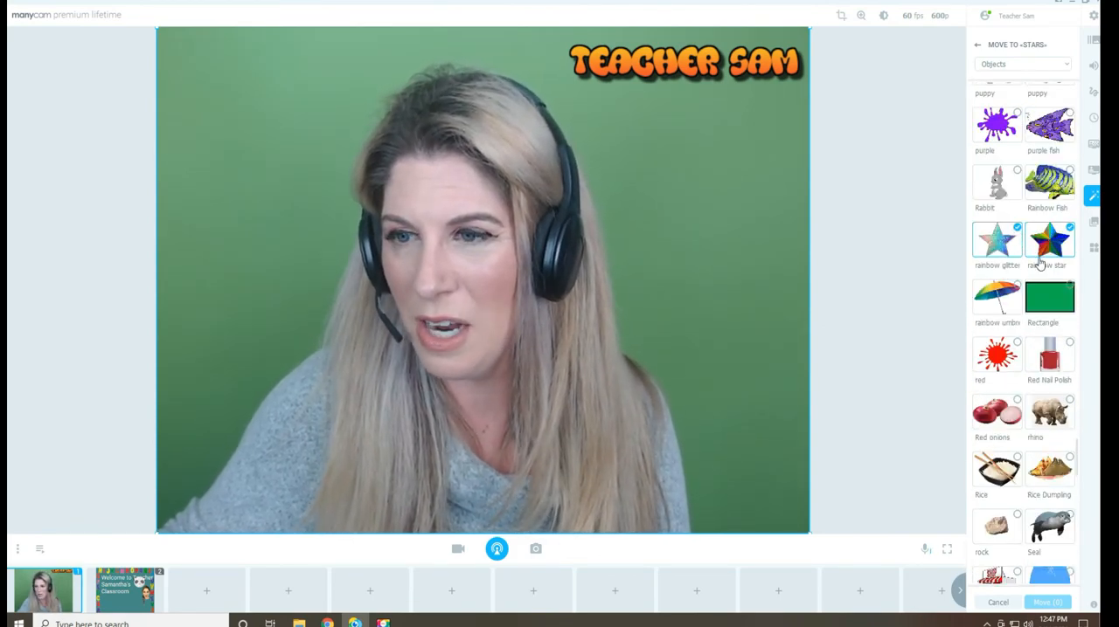
scroll(1039, 263, down, 10)
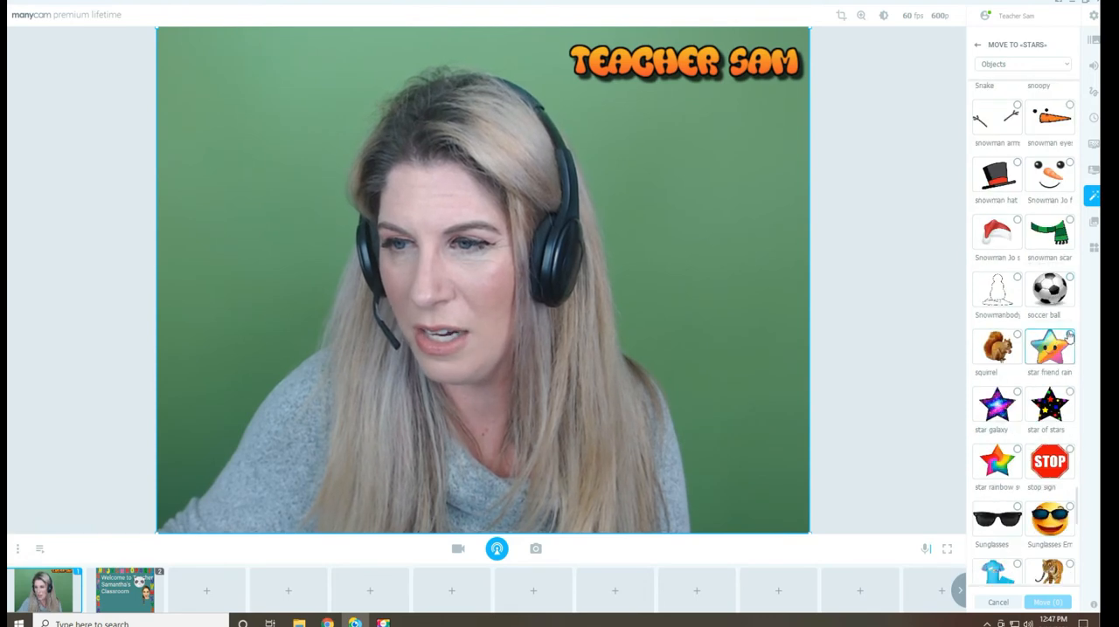
click(1070, 338)
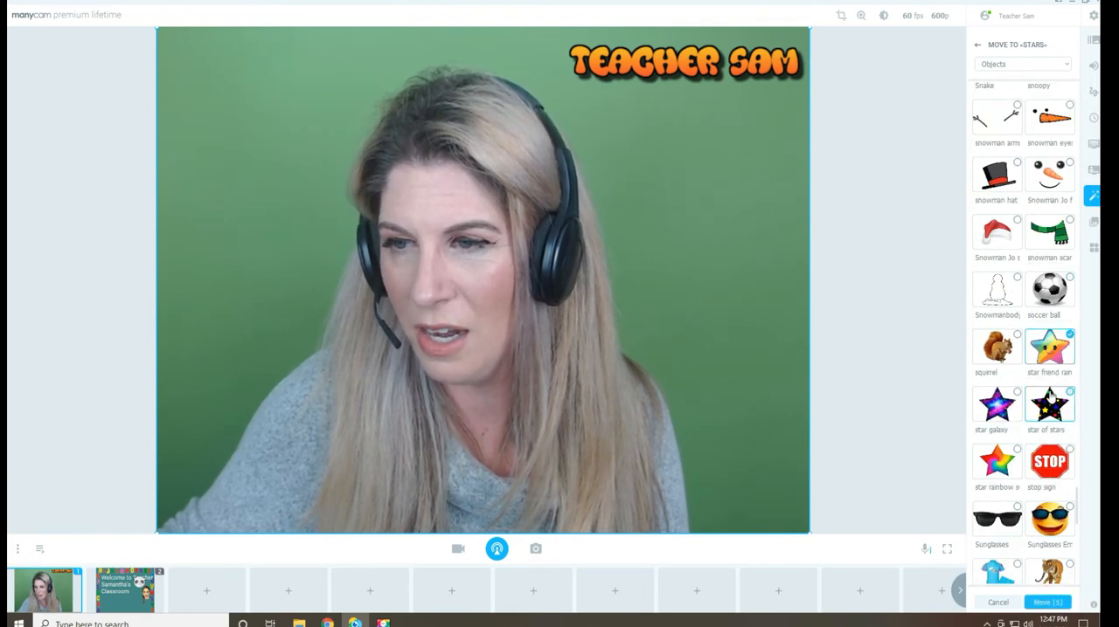
click(1019, 394)
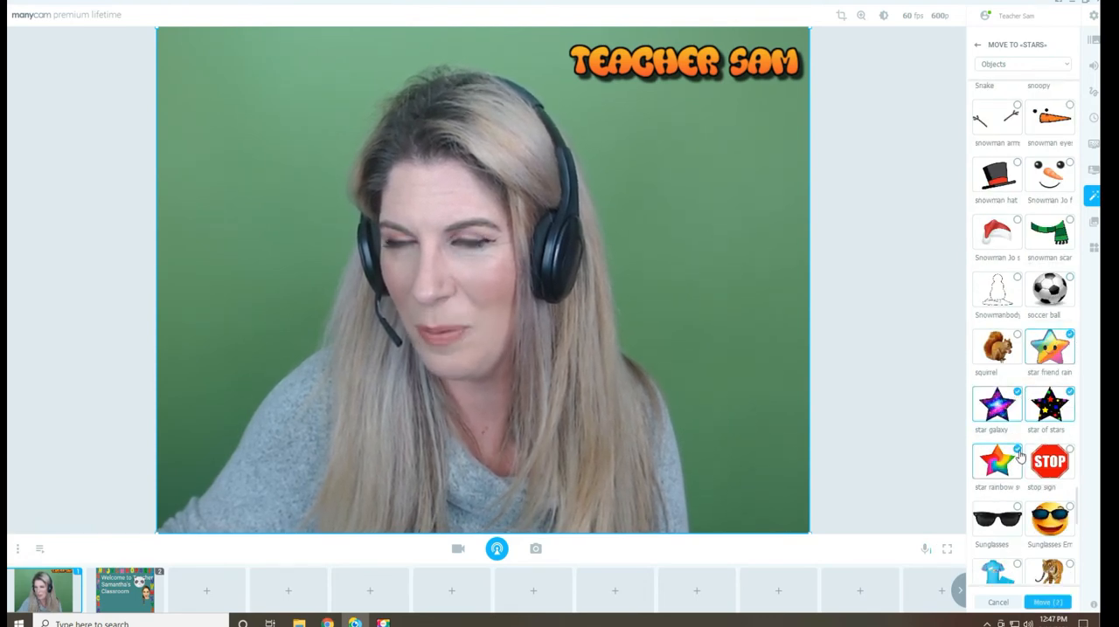
click(1017, 451)
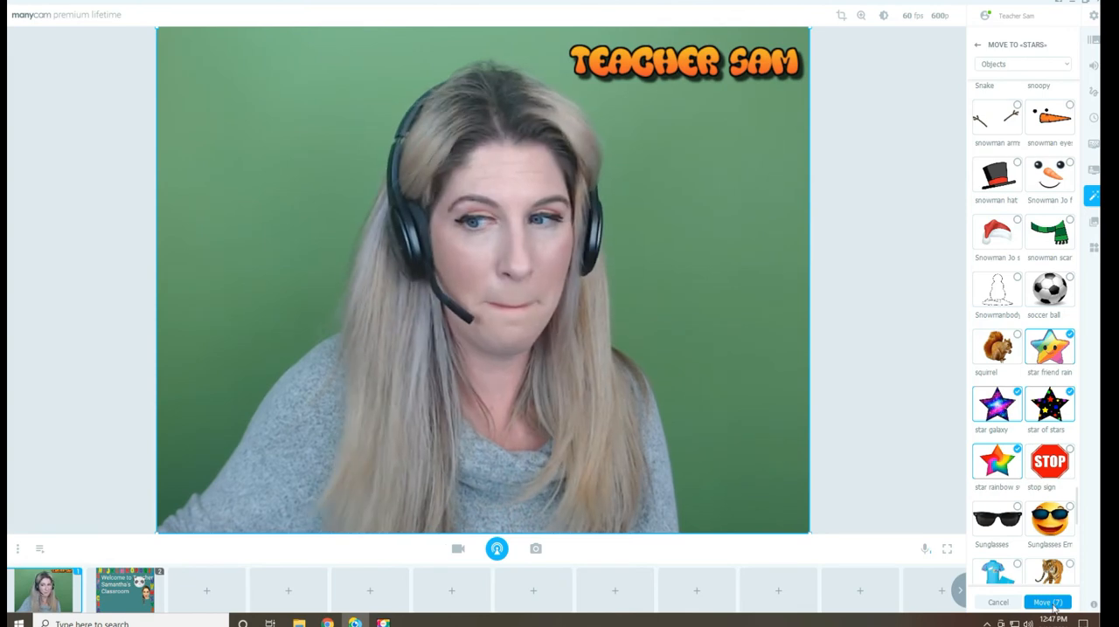
click(1053, 604)
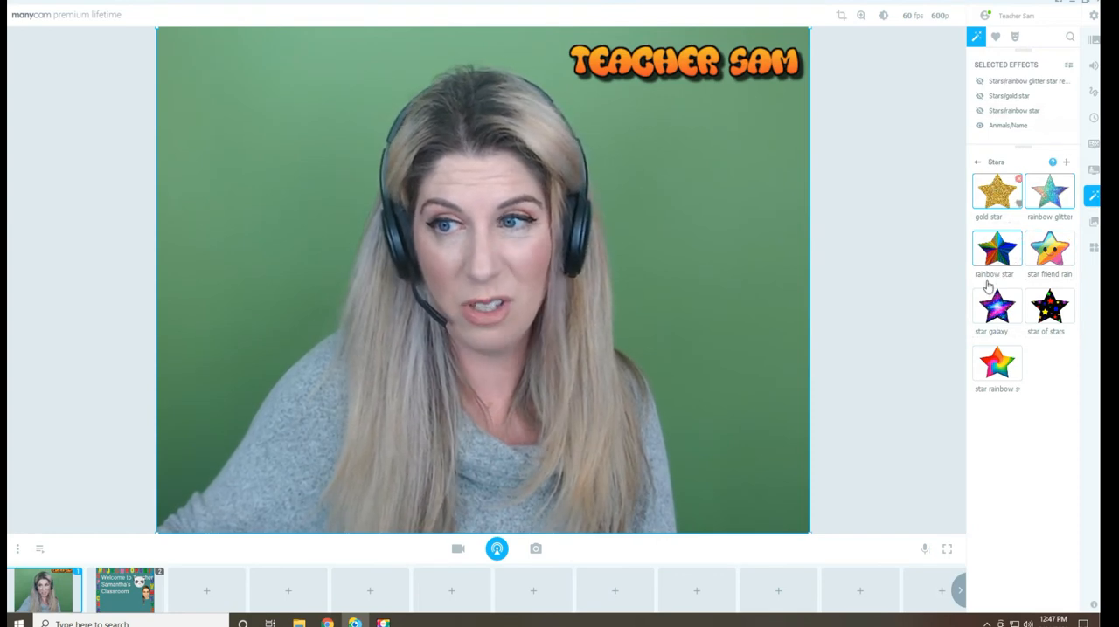
Go back to the effect categories, reopen Stars to check its effects, and return to the category list
click(977, 166)
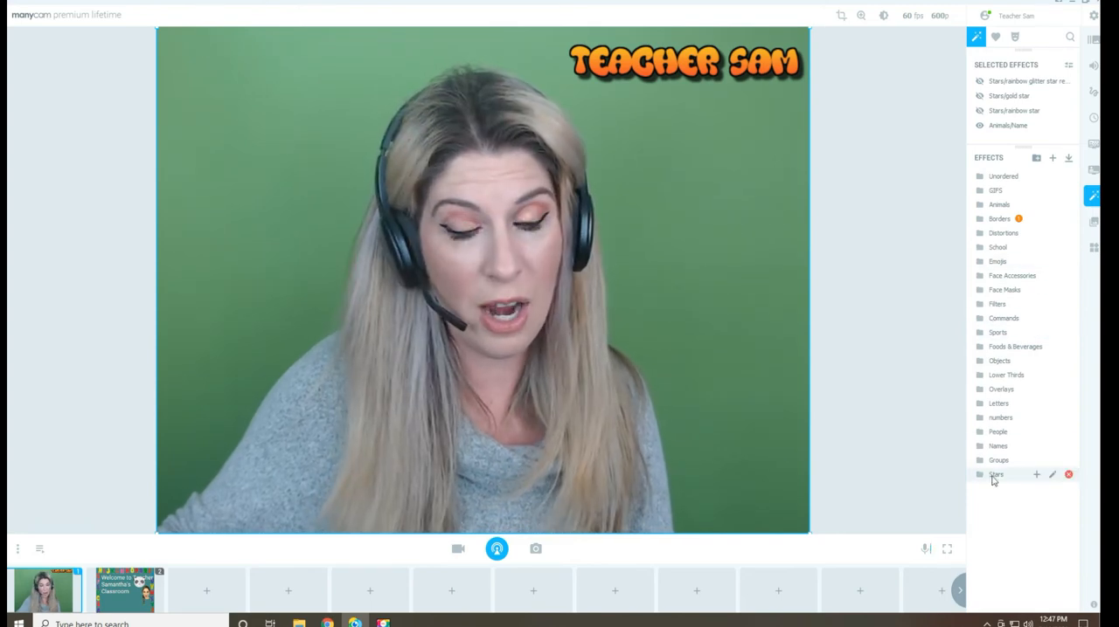
click(993, 477)
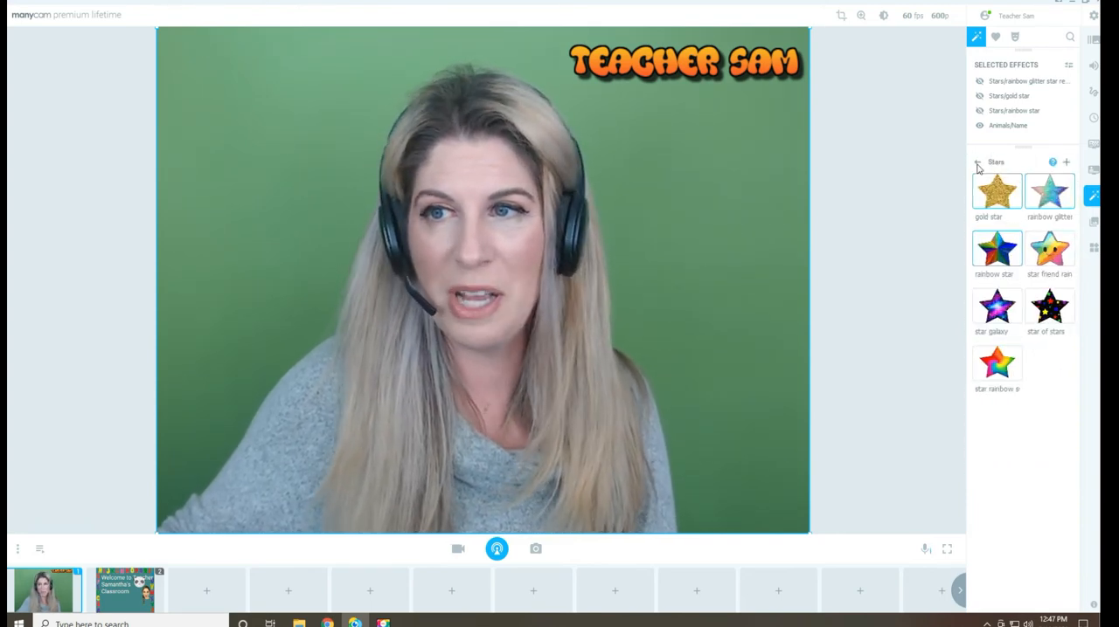
click(978, 163)
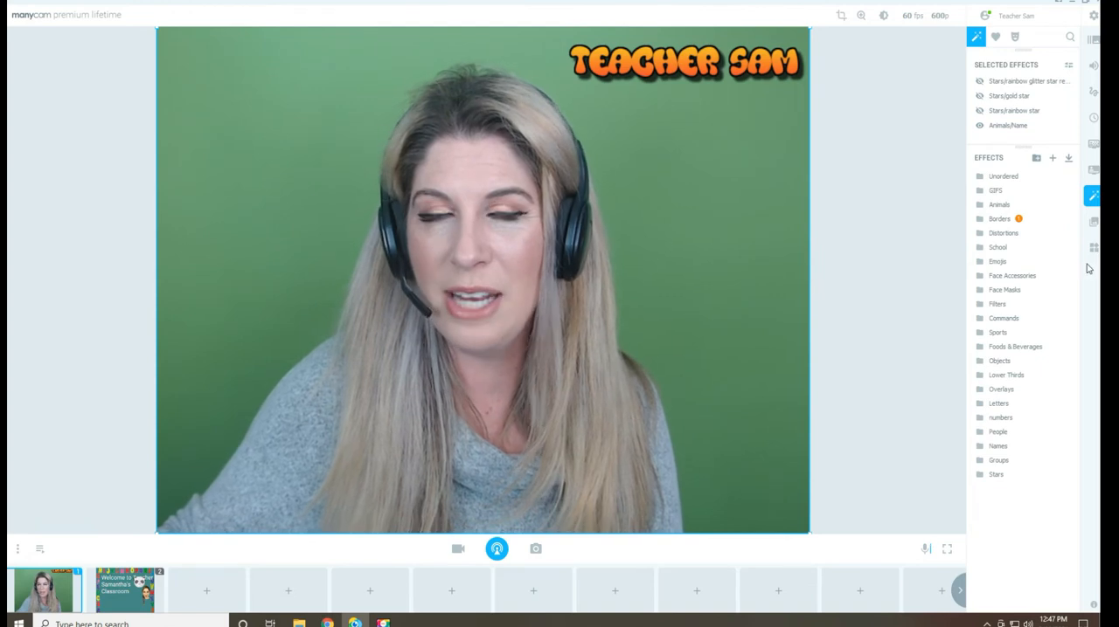
Search all effects for "star" and look through the results
click(1069, 39)
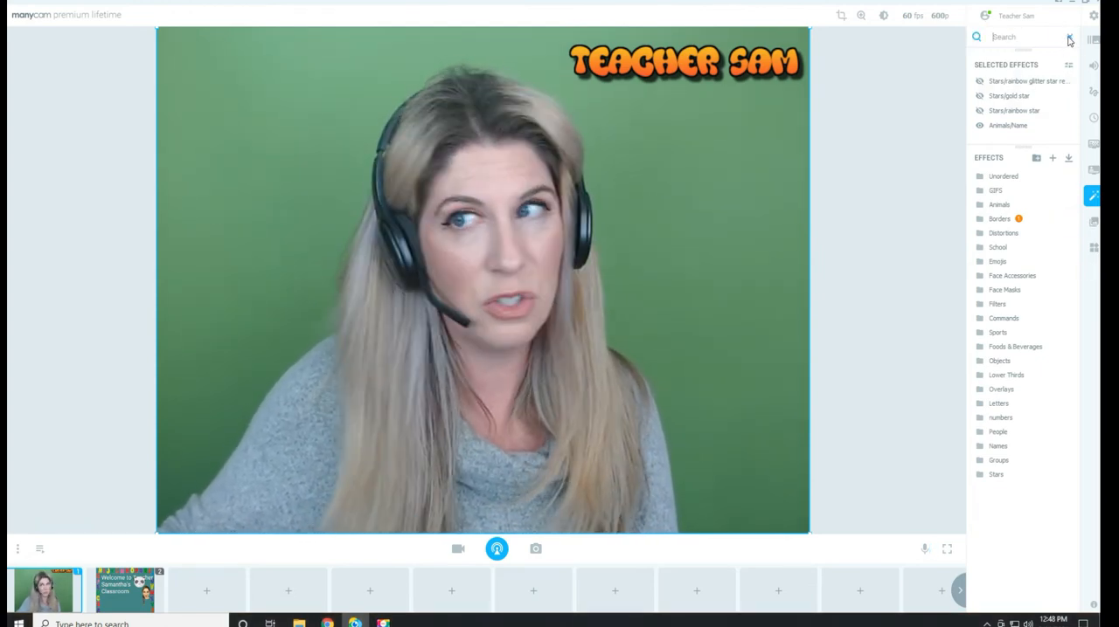
text(star)
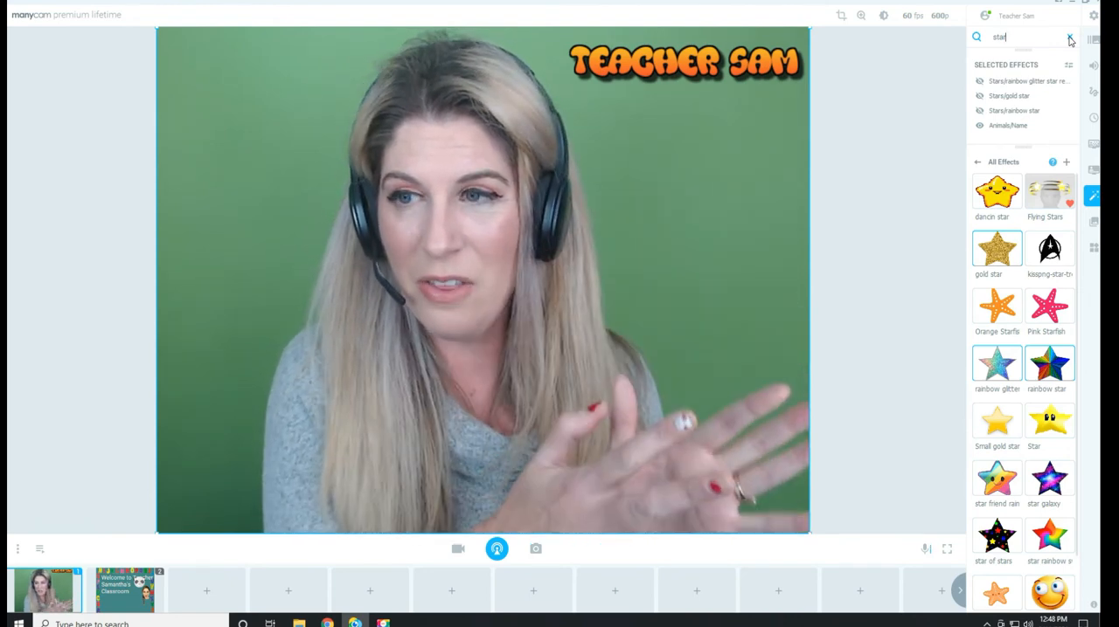
scroll(1064, 262, down, 1)
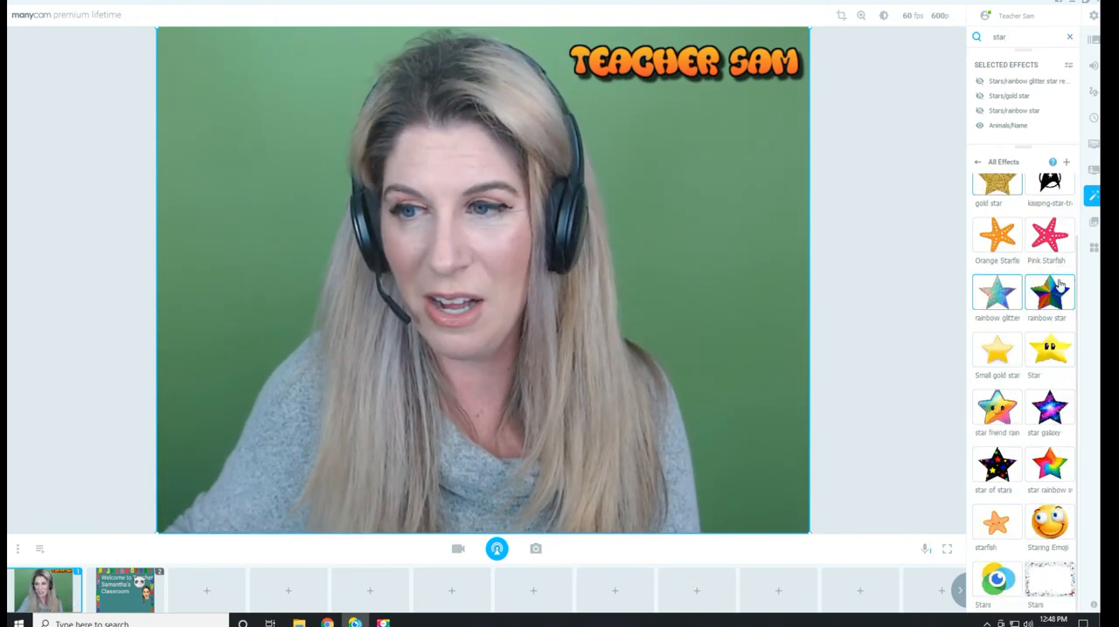
scroll(1054, 381, up, 1)
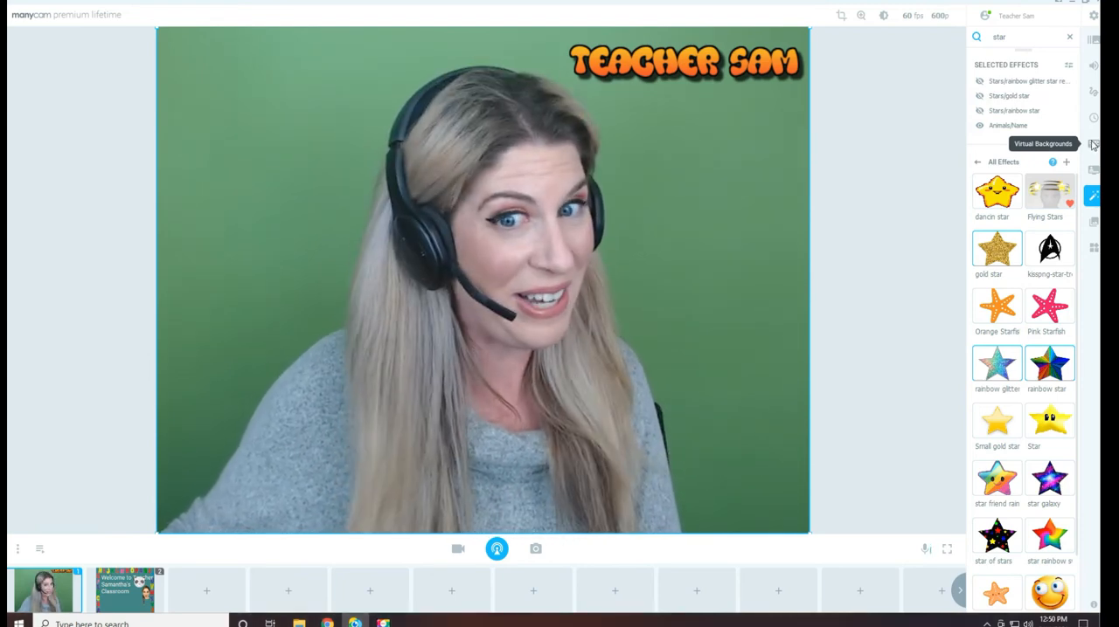
Turn on the virtual background and set its mode to Chroma Key
click(1092, 145)
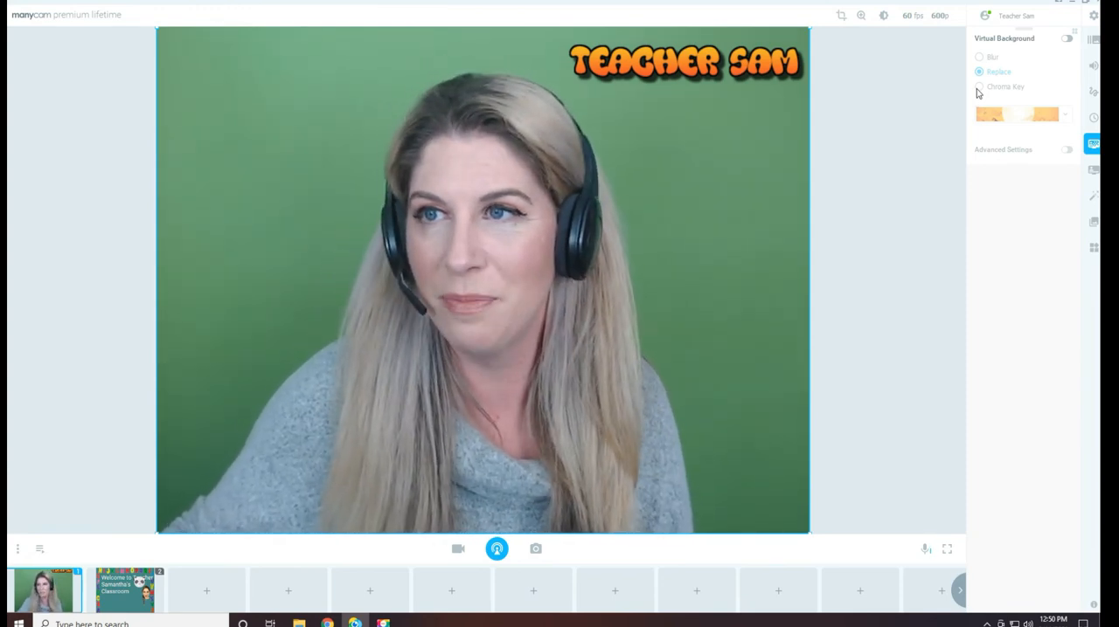
click(1066, 40)
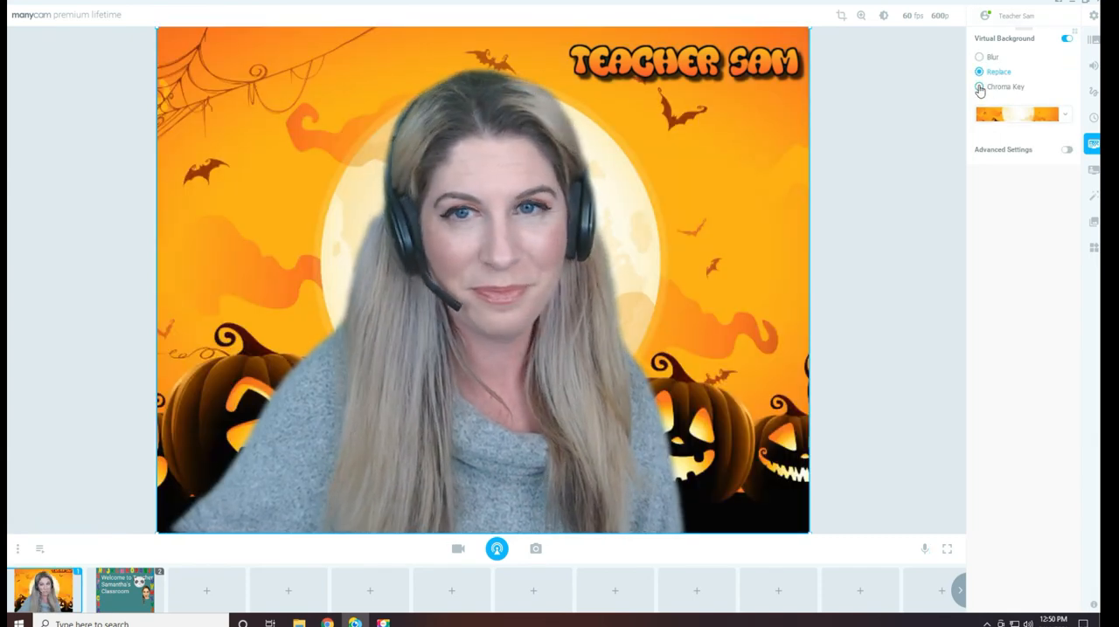
click(978, 87)
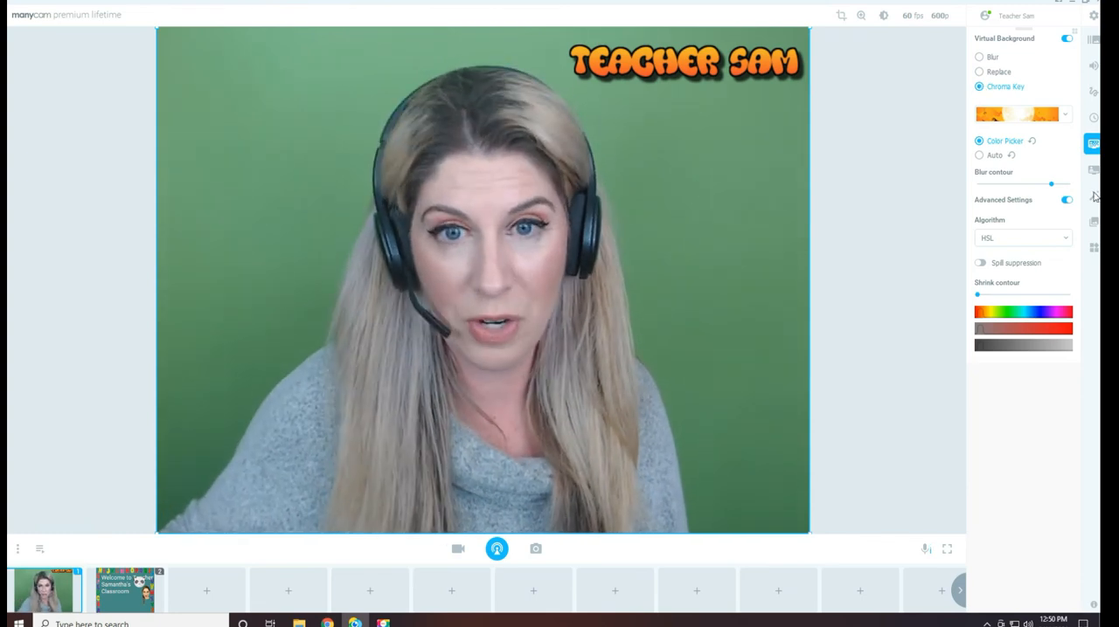
Try the YUV algorithm for the chroma key and switch back to HSL
click(1000, 239)
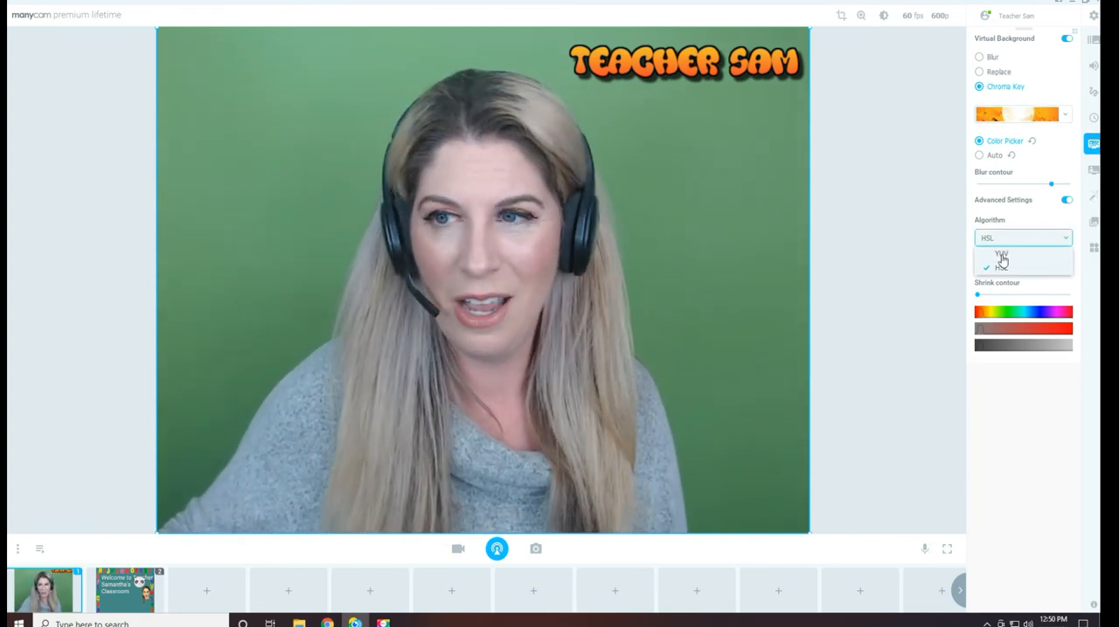
click(1000, 254)
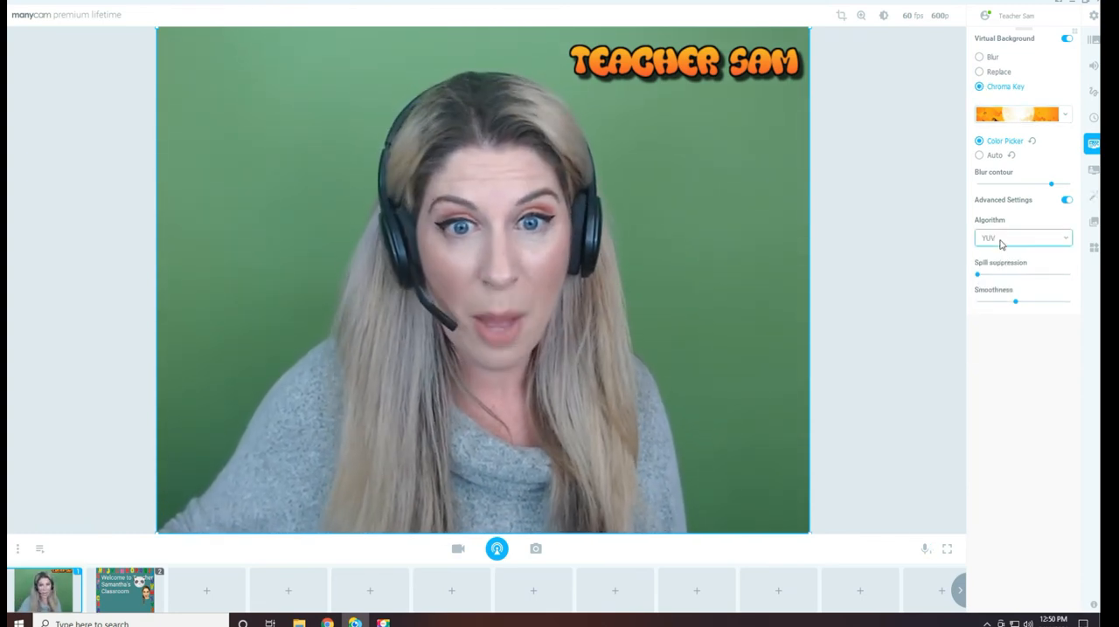
click(1002, 244)
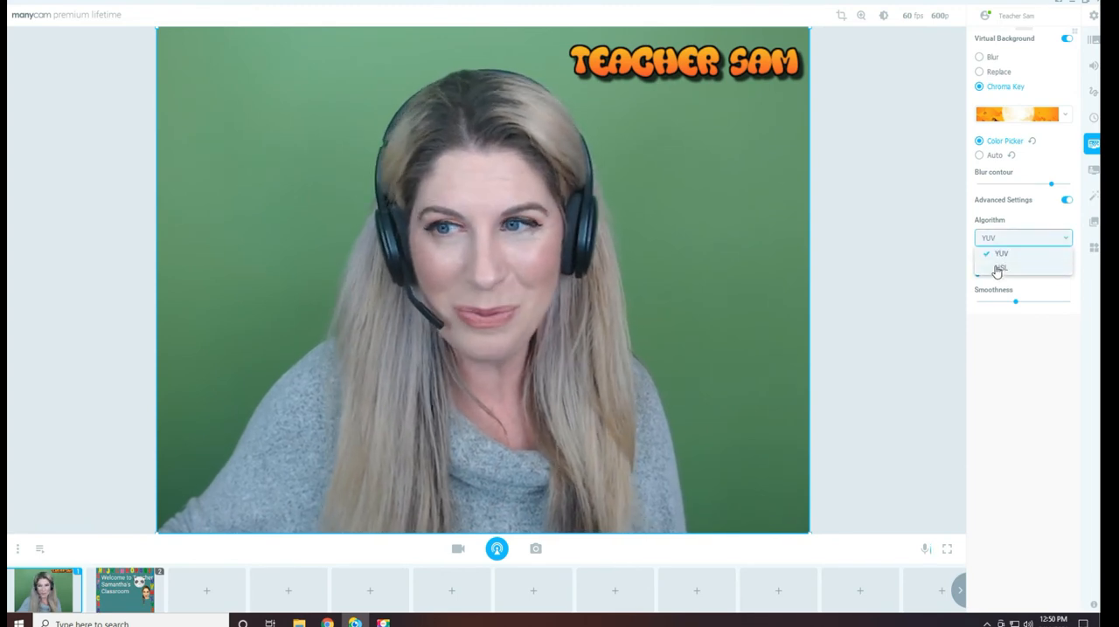
click(998, 265)
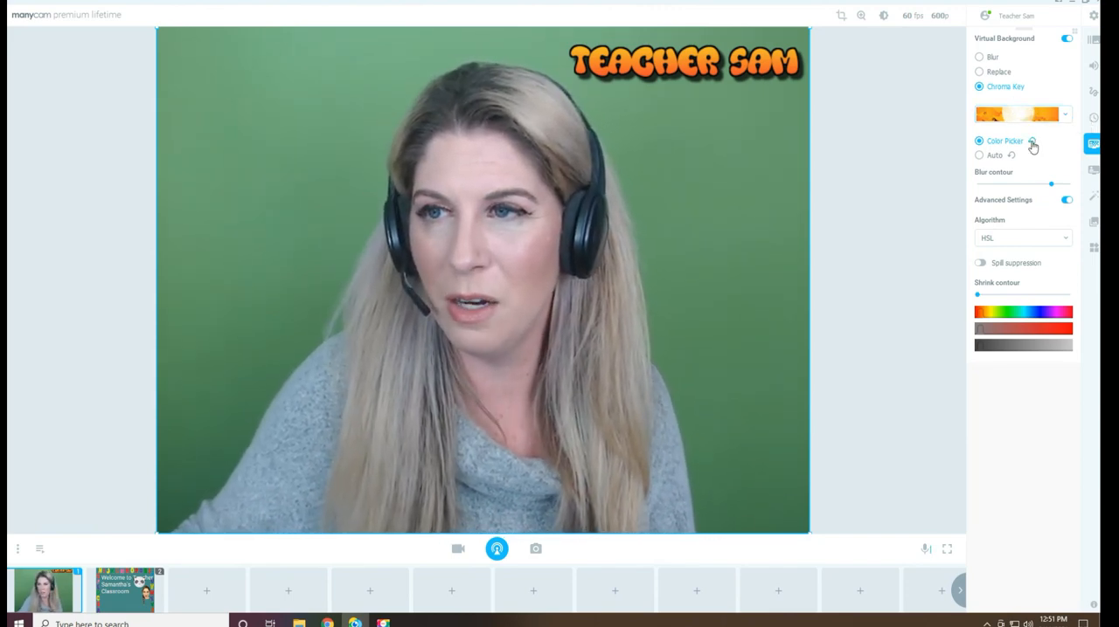
Reset the chroma key color picker and sample the green backdrop in the video's upper-left and lower-left areas
click(1032, 144)
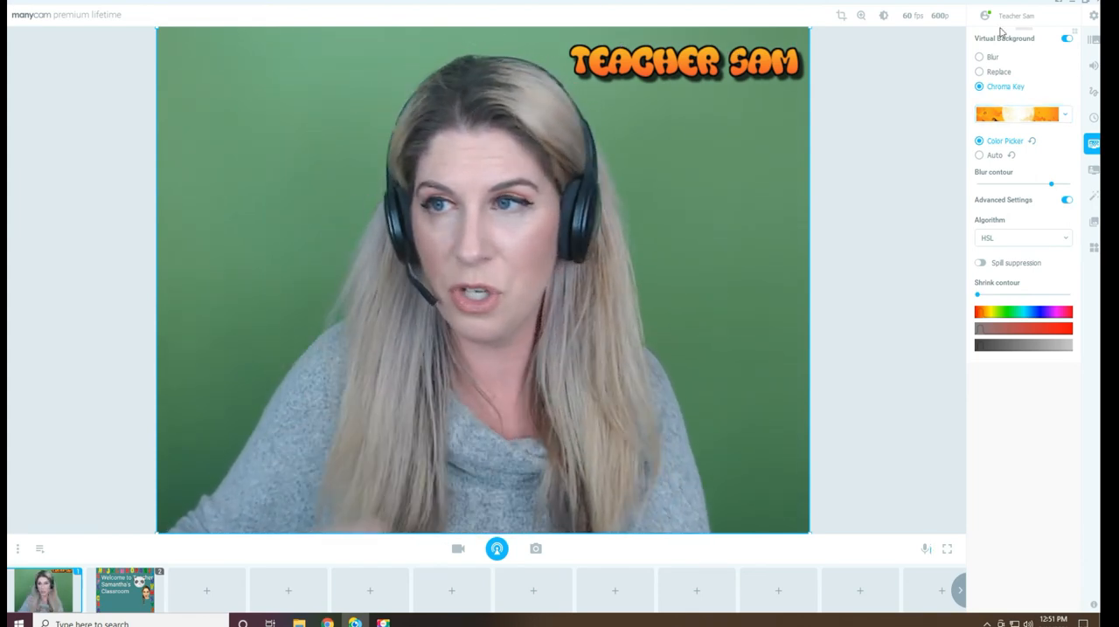
click(1094, 95)
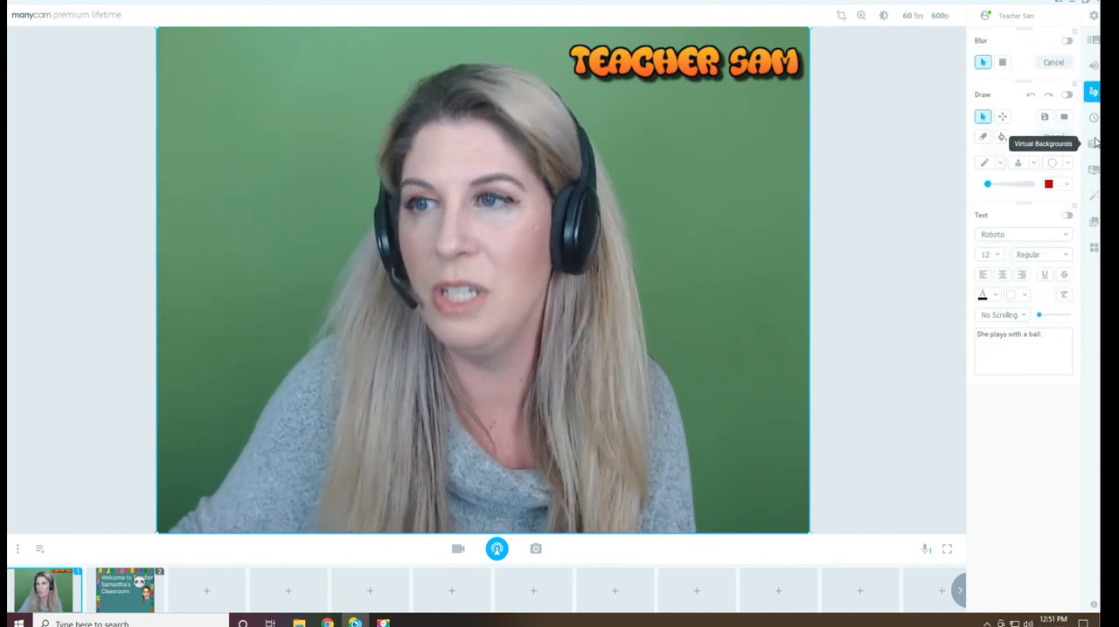
click(1093, 145)
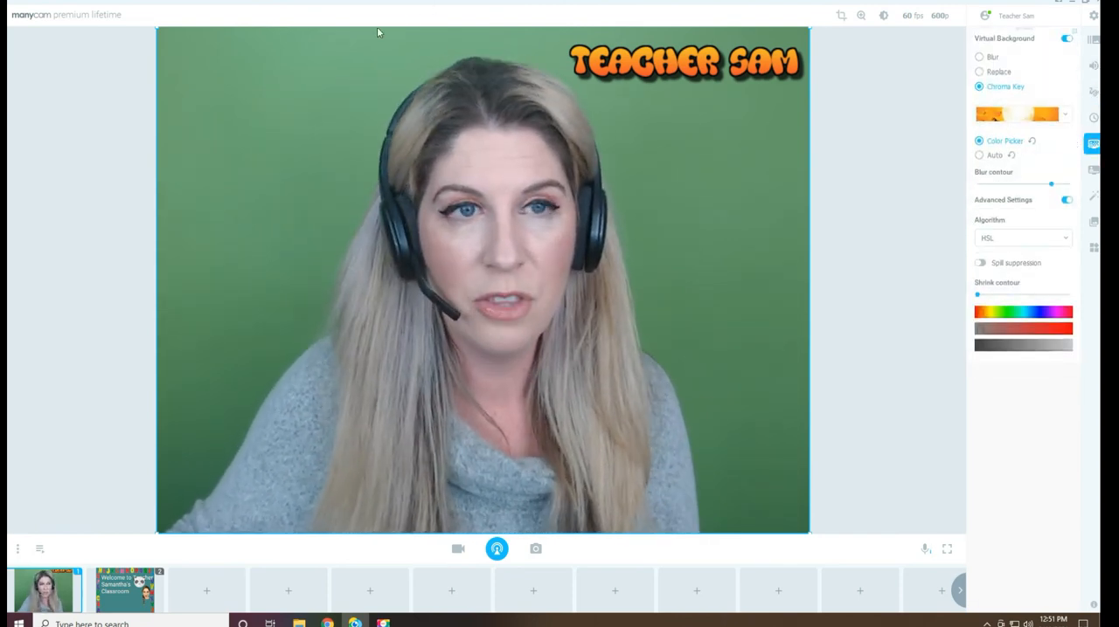
click(229, 87)
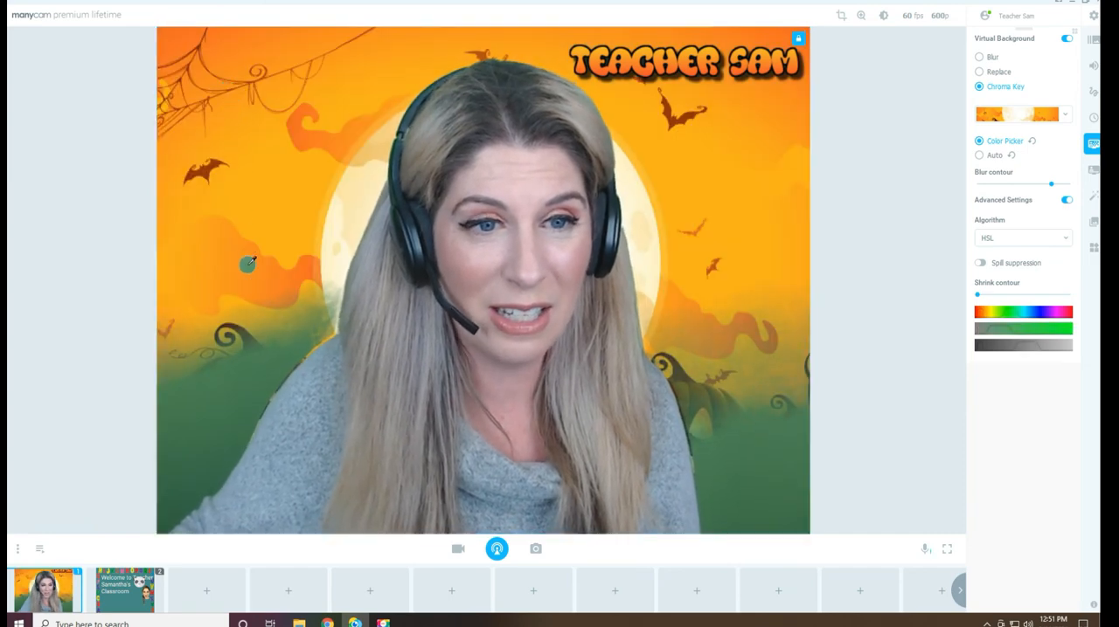
click(225, 359)
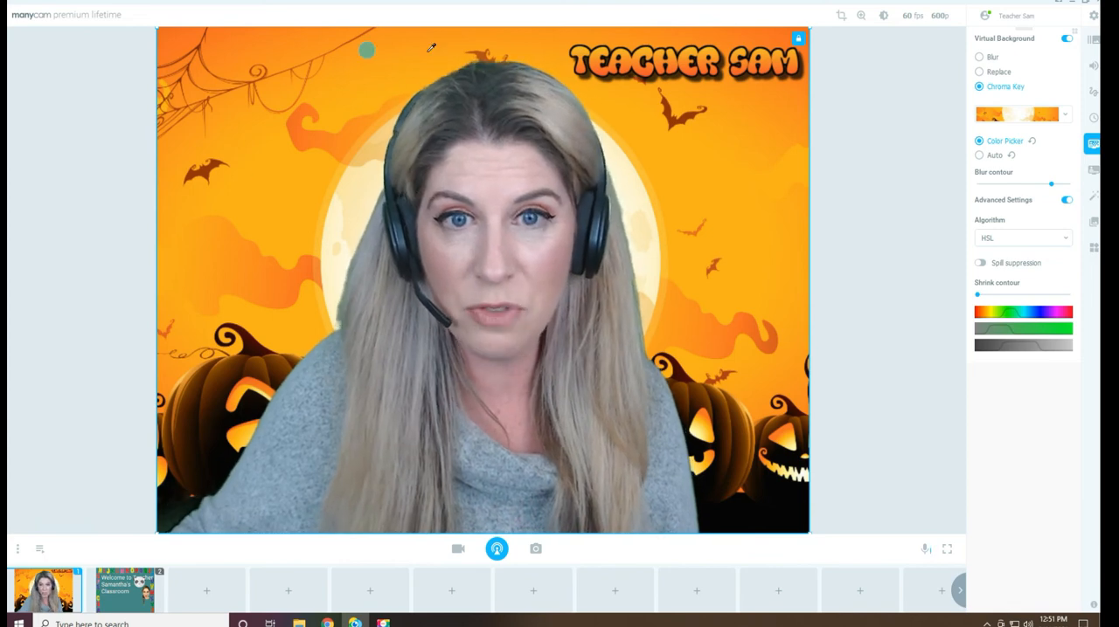
Try sampling the skin tone on the forehead for the chroma key and undo that sample
click(486, 174)
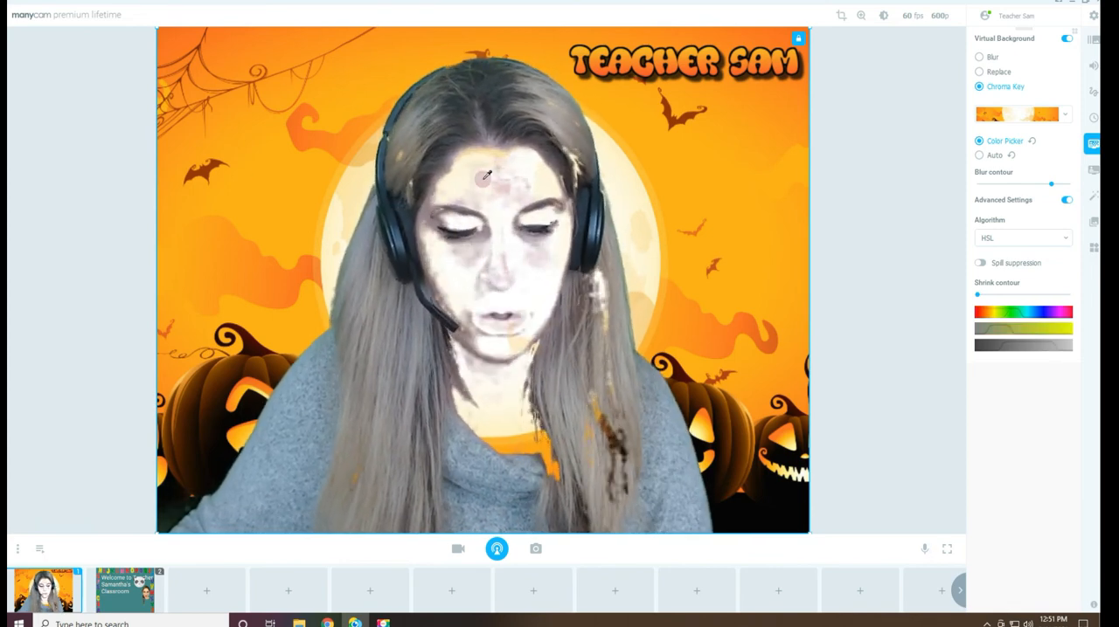
key(ctrl+z)
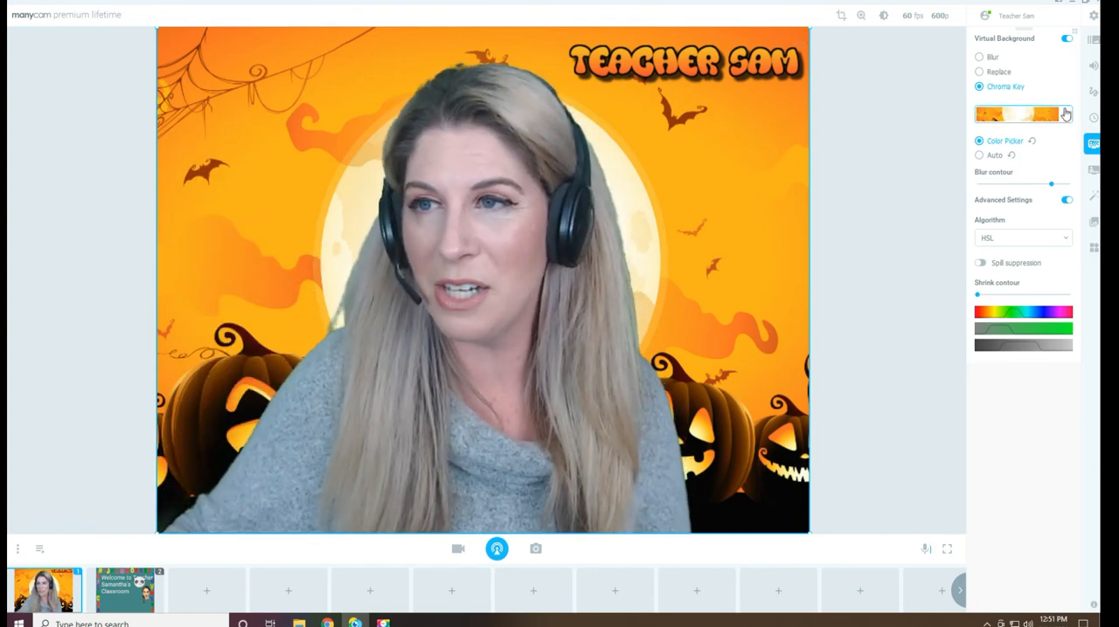
Set the chroma key virtual background to the built-in Classroom image
click(1065, 113)
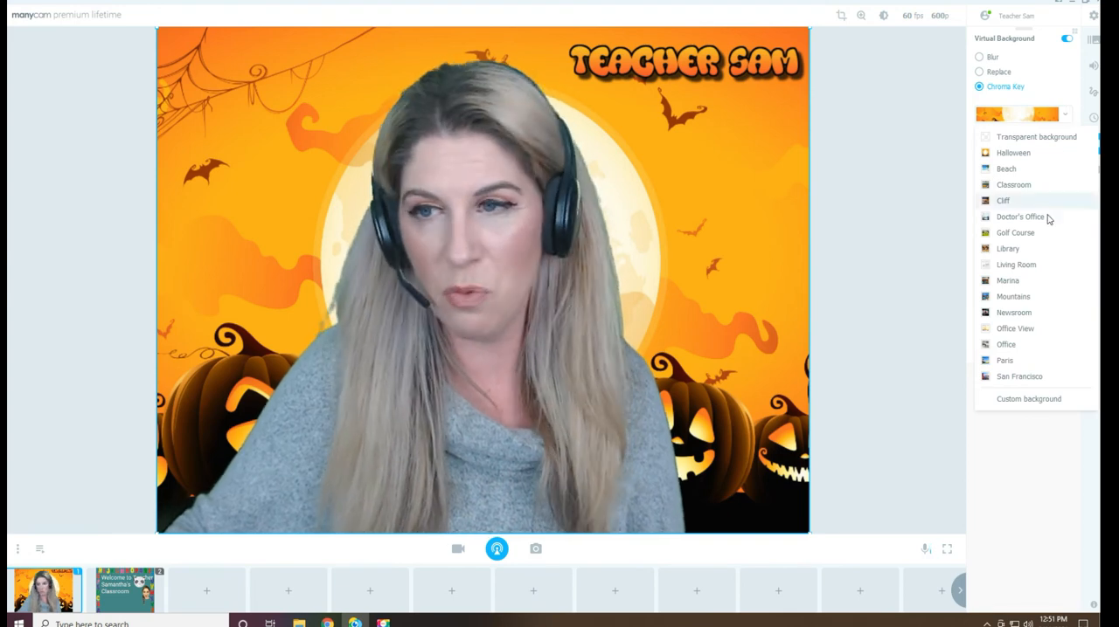
click(1013, 186)
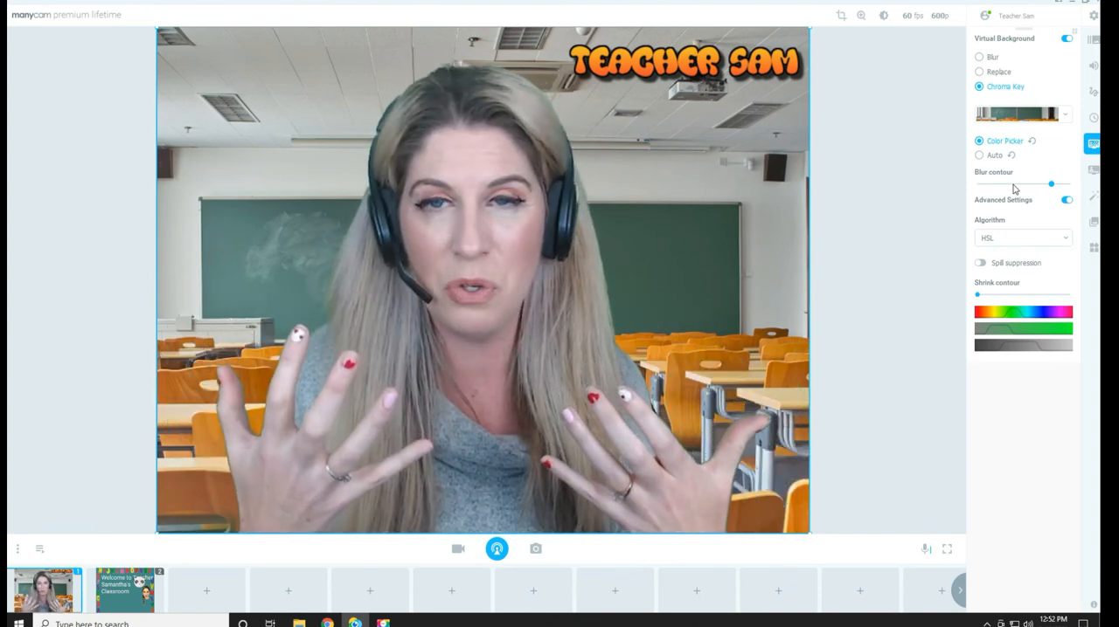
Load the custom background image "winter" from the Seasons and Weather folder in Pictures > Background
click(1061, 117)
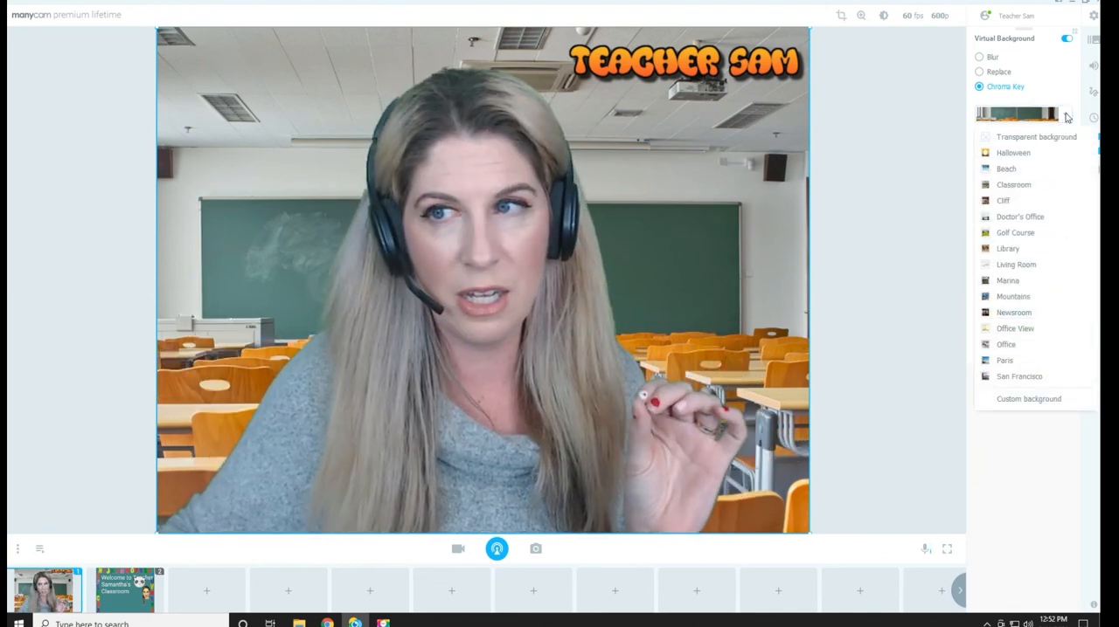
click(1031, 398)
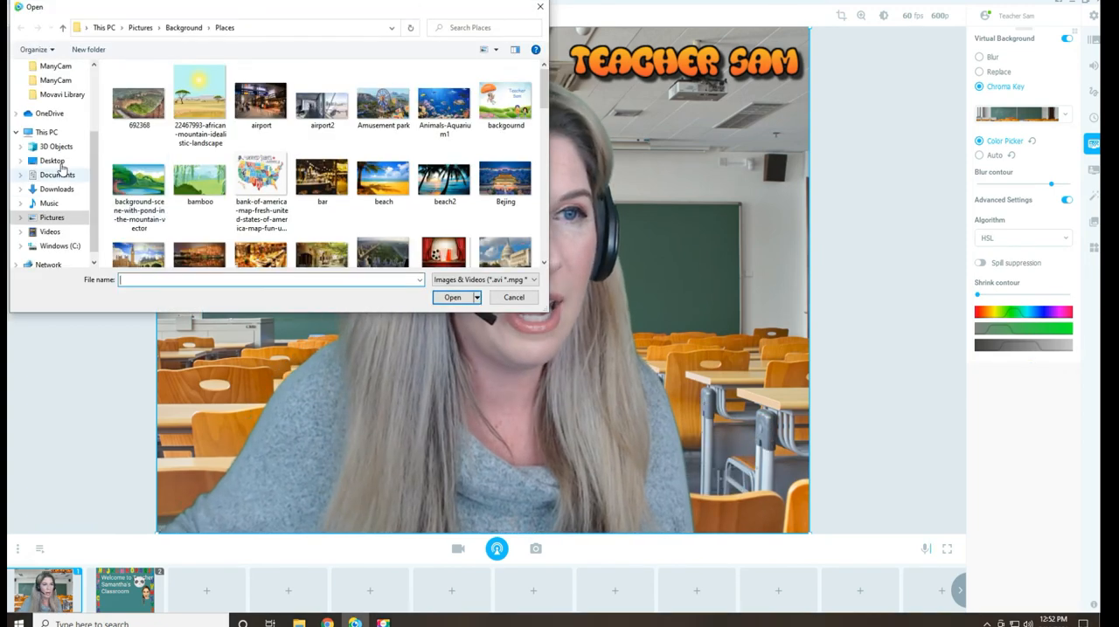
scroll(68, 128, up, 2)
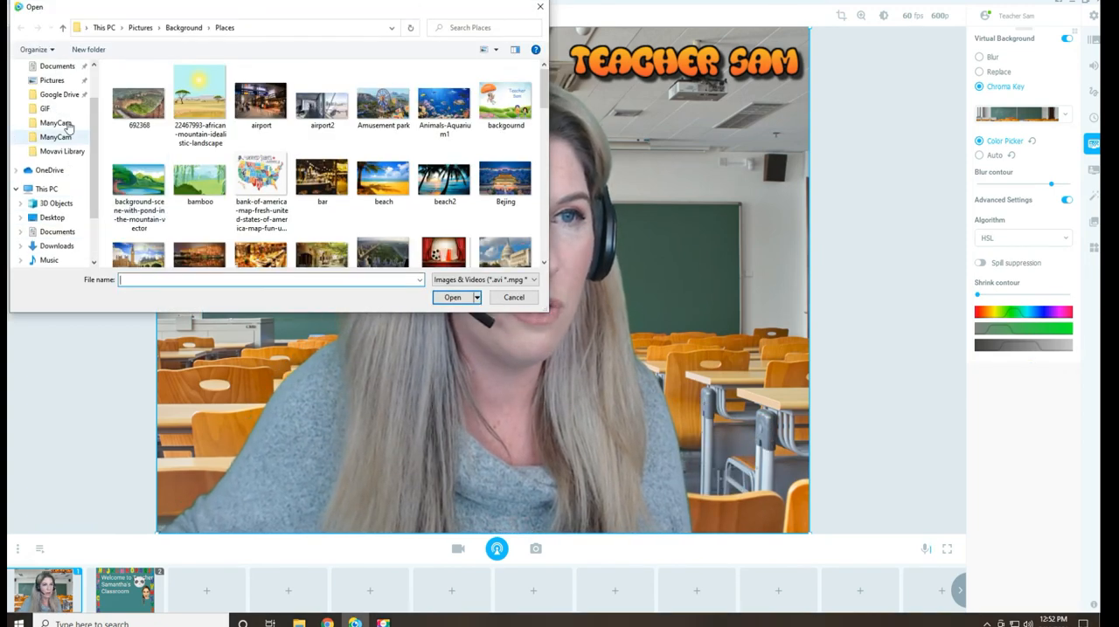
click(55, 79)
double_click(128, 99)
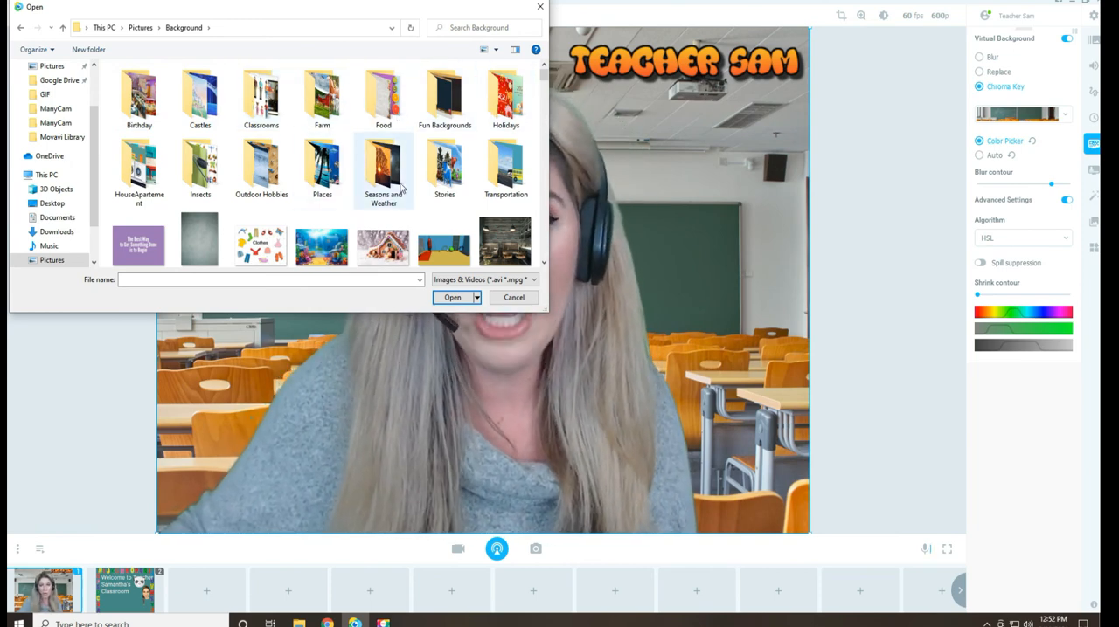
double_click(380, 159)
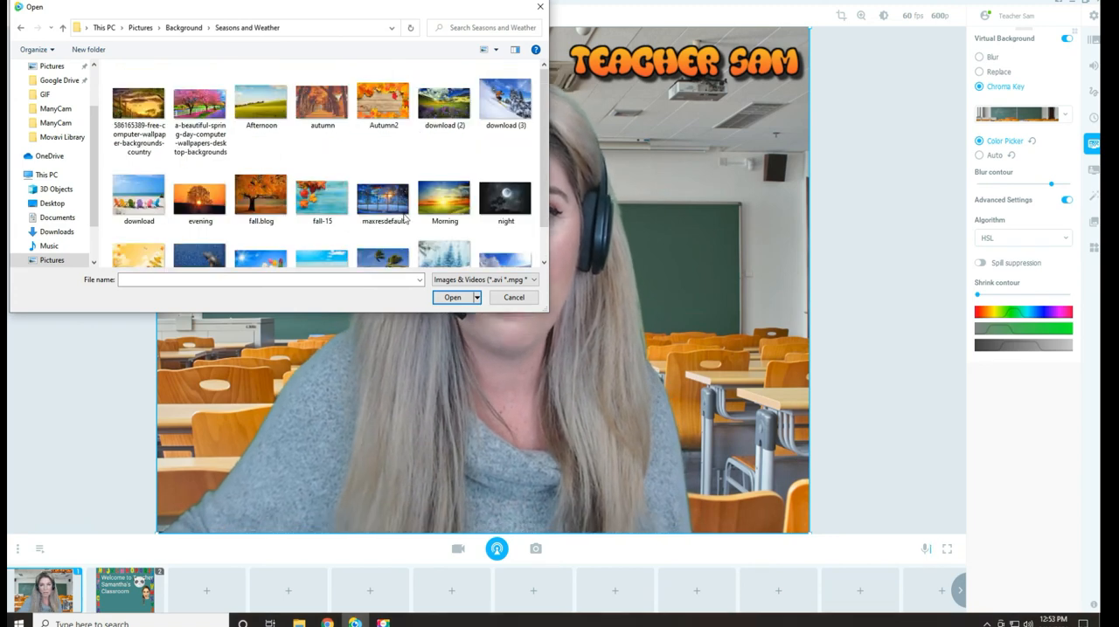
scroll(355, 142, down, 1)
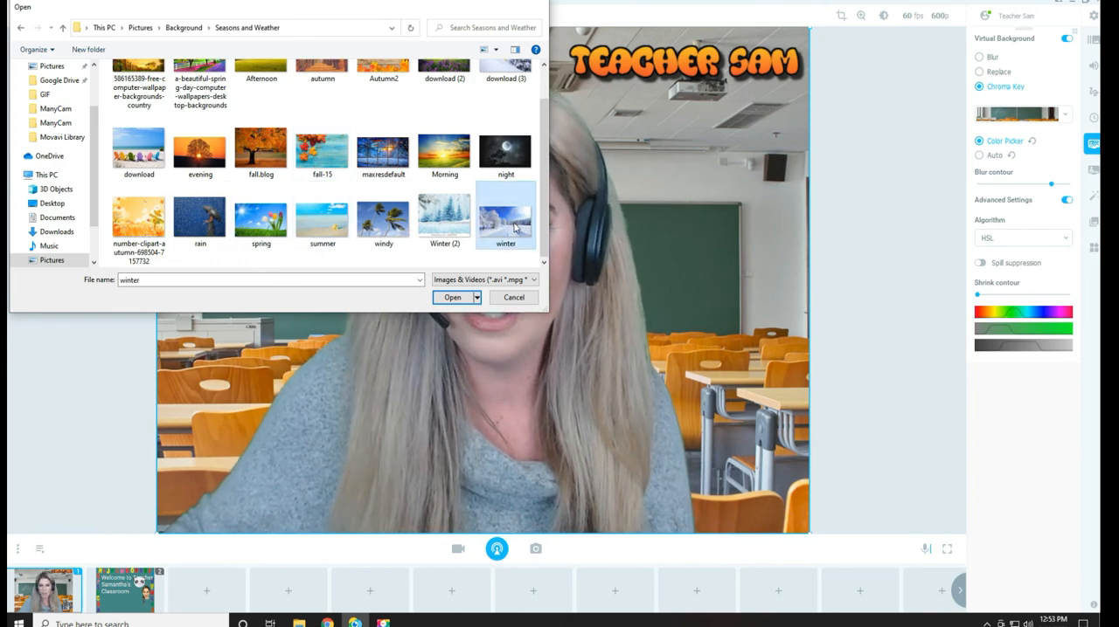
double_click(516, 227)
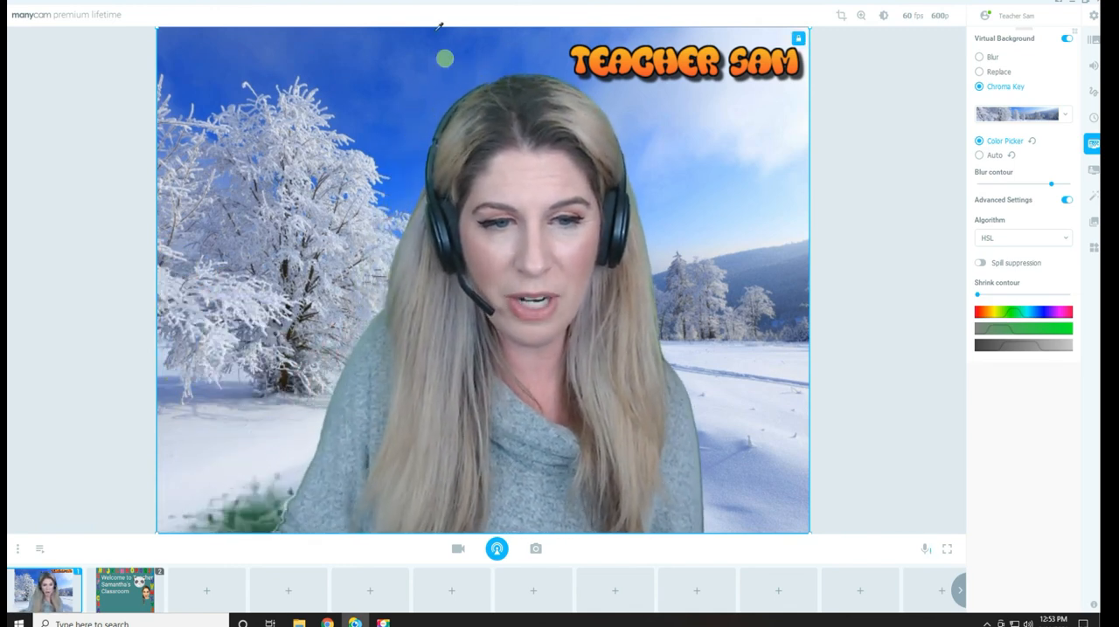
Sample the leftover green in the video's lower-left area, then reset the color picker and resample the upper-right and lower-left backdrop
click(247, 513)
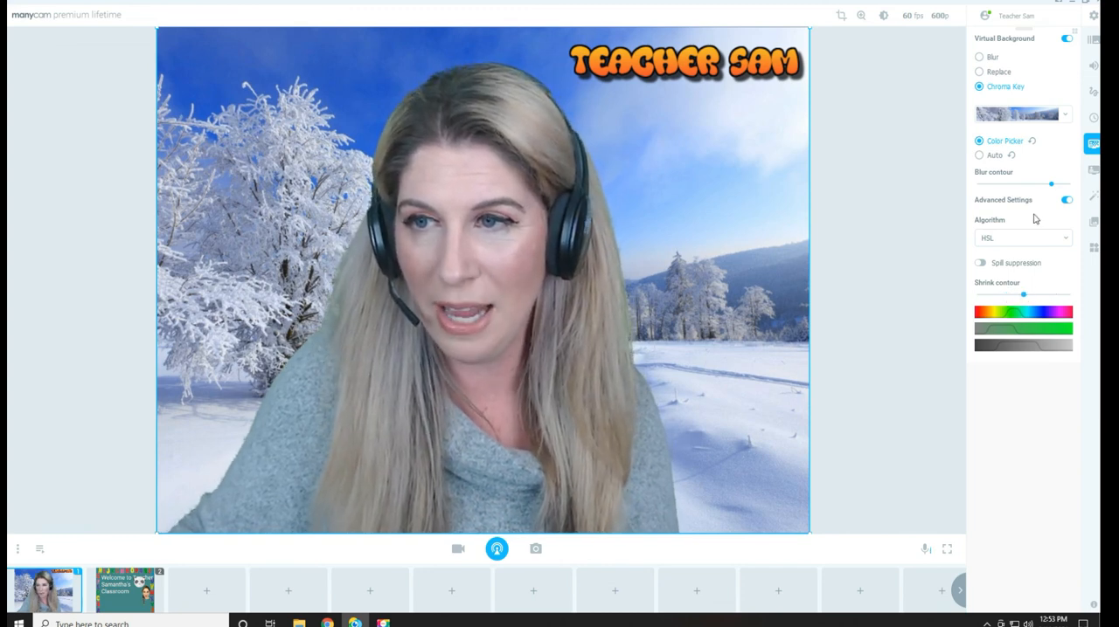
click(1032, 144)
click(736, 169)
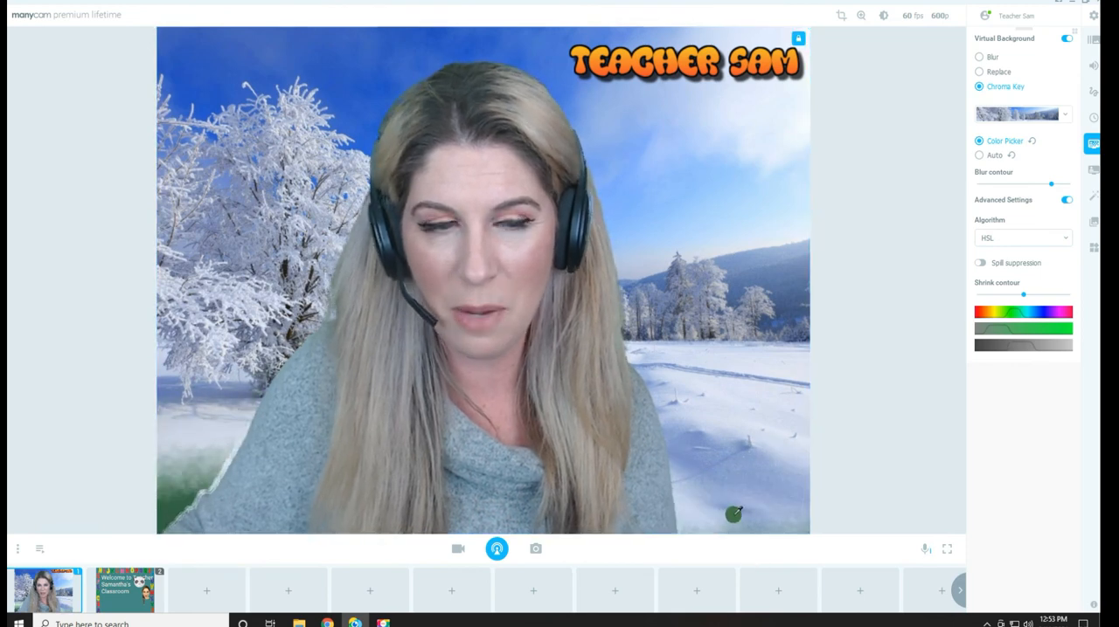
click(187, 483)
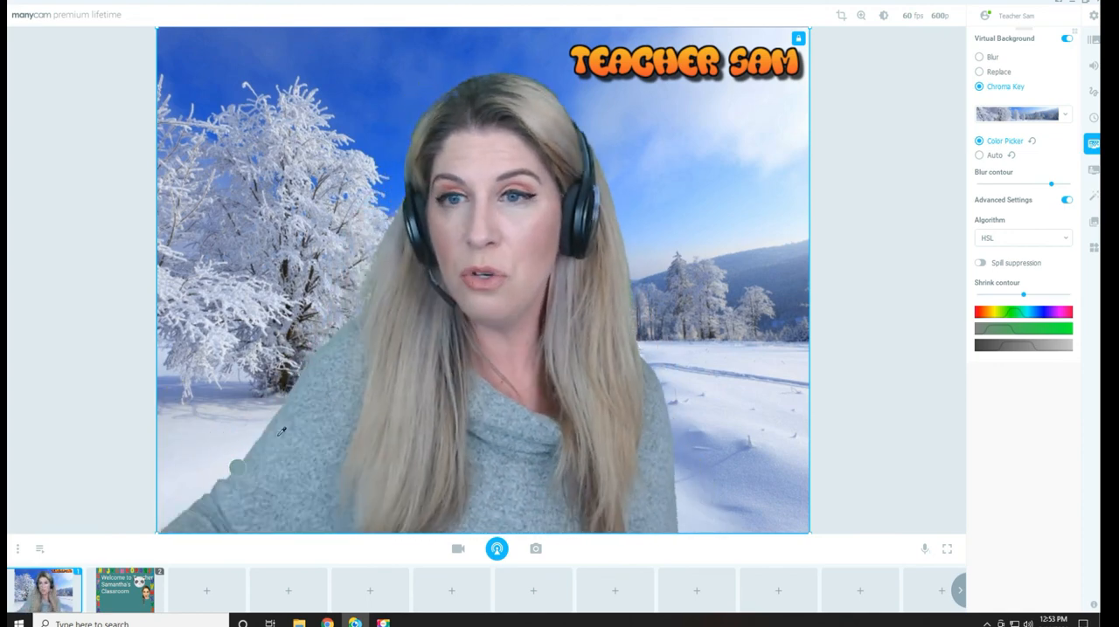
Replace the virtual background with the custom image Farm1 from the Farm folder in Pictures > Background
click(1058, 115)
click(1028, 397)
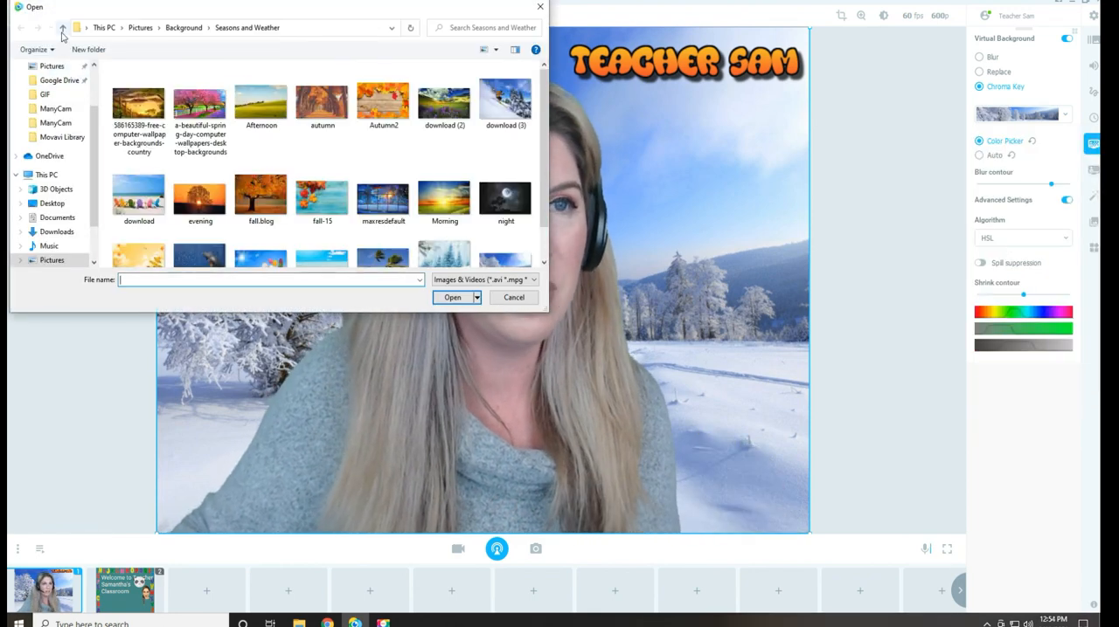
click(62, 29)
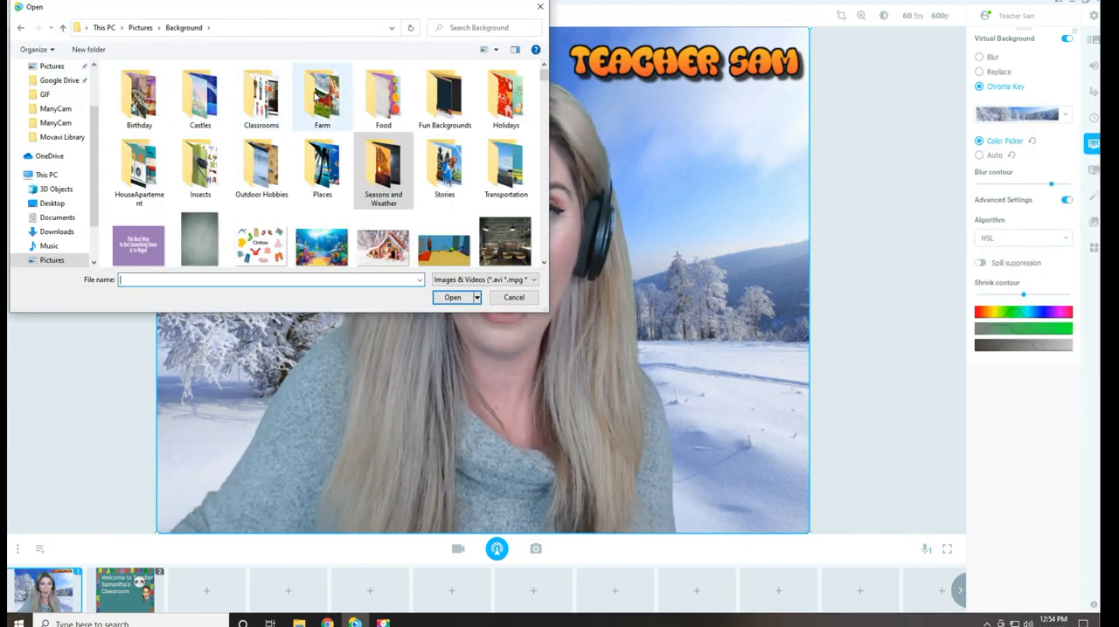
double_click(316, 98)
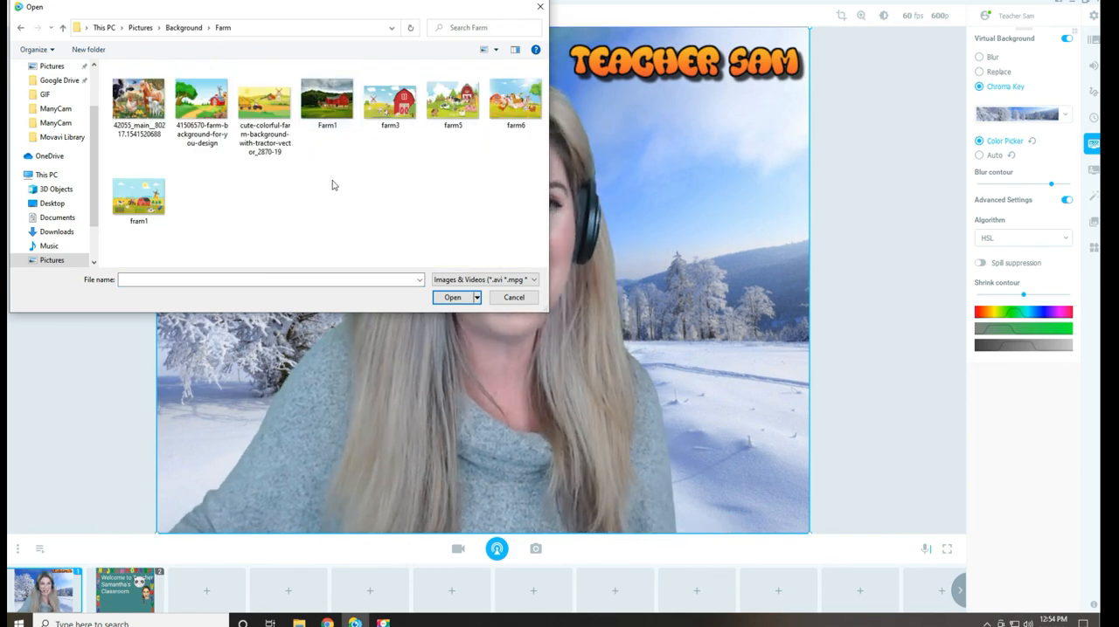
double_click(326, 100)
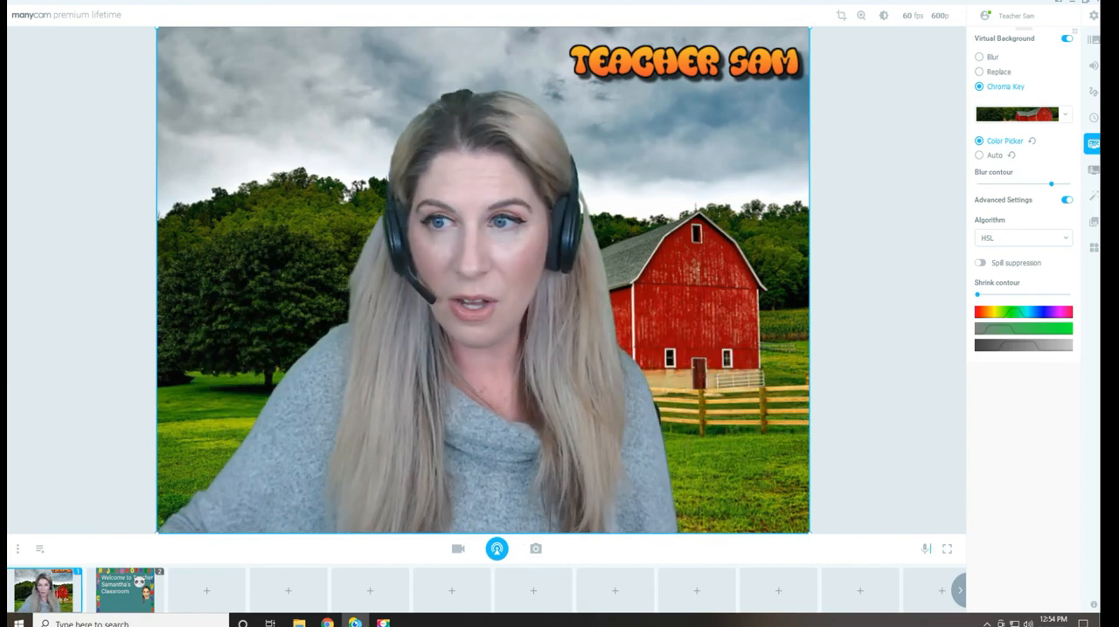
Switch the chroma key algorithm to YUV and sample the green backdrop from the video's upper-left area down to its lower-left corner
click(1040, 240)
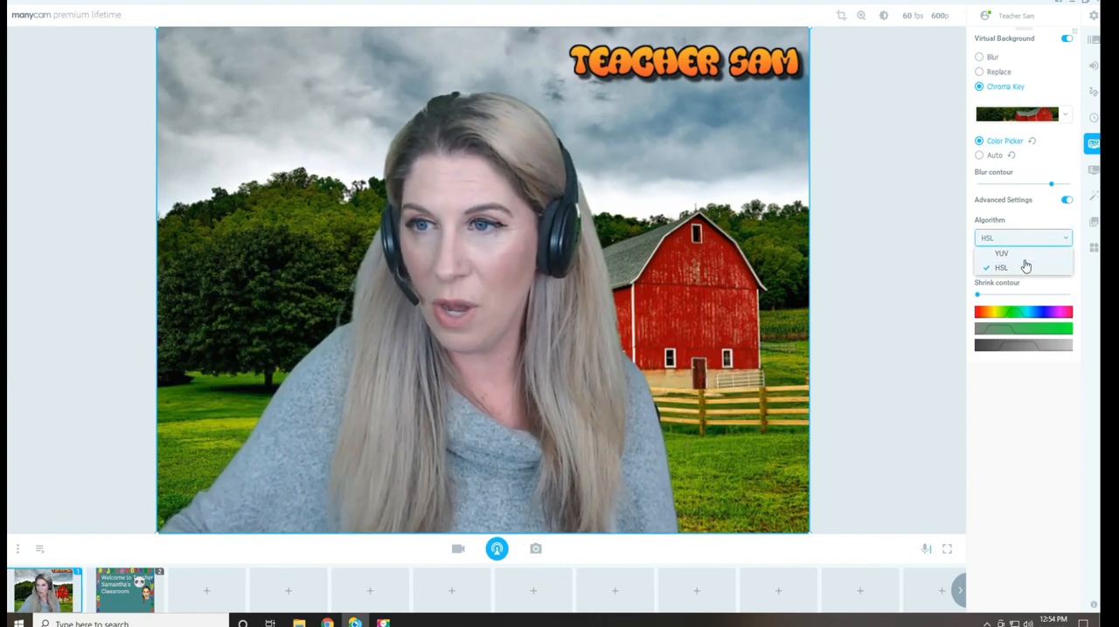
click(1025, 264)
click(336, 179)
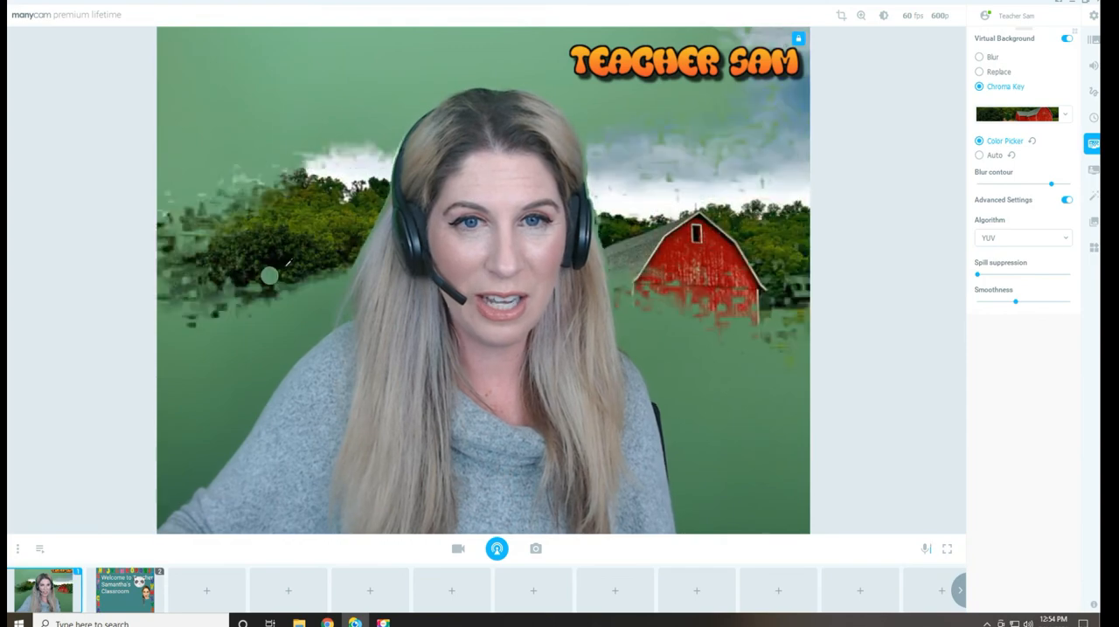
mouse_move(319, 68)
mouse_down()
mouse_move(295, 114)
mouse_move(289, 175)
mouse_move(197, 376)
mouse_move(170, 493)
mouse_up()
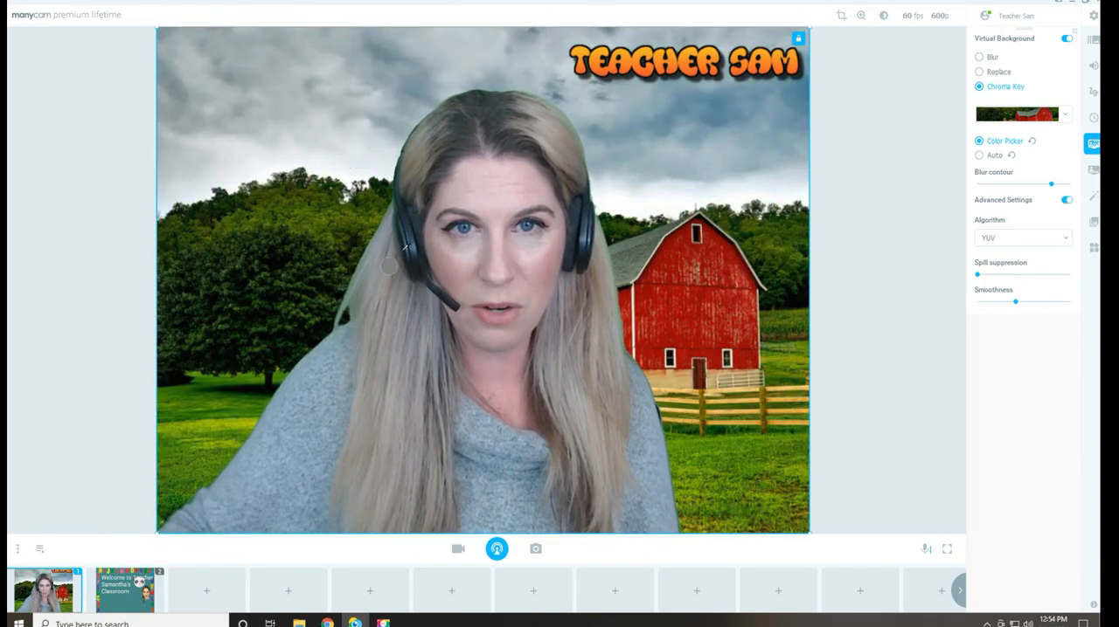